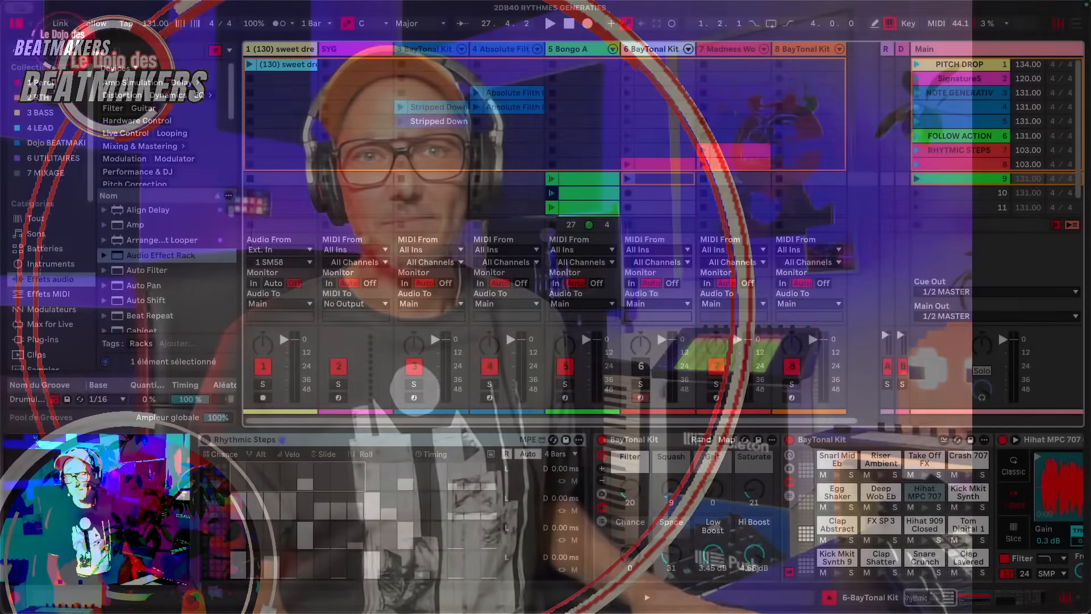
# - Show all browser categories and filter the content to devices only
pyautogui.click(754, 177)
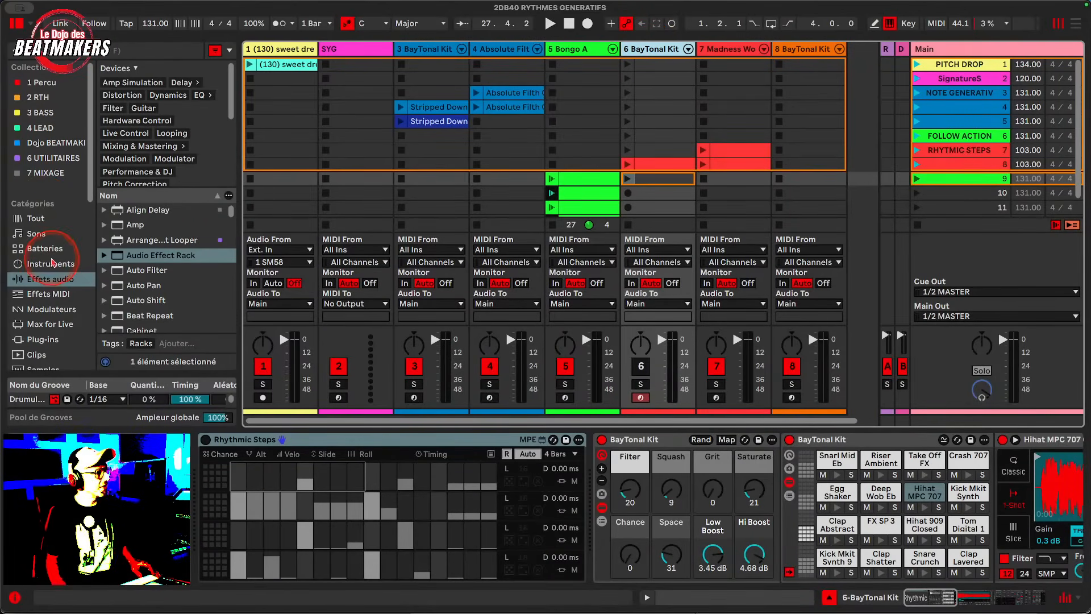
pyautogui.click(40, 225)
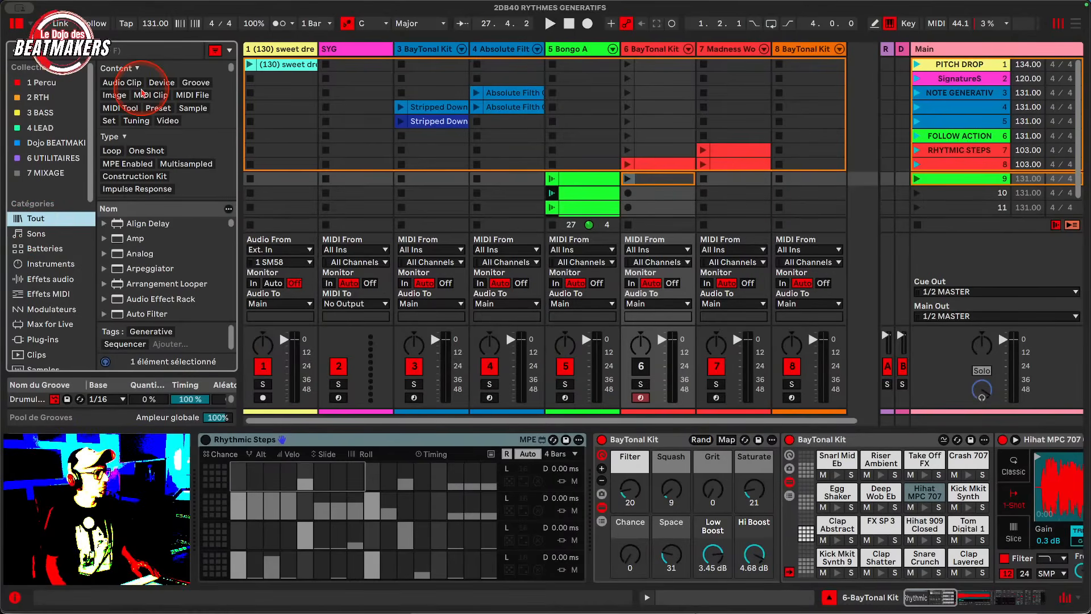
pyautogui.click(162, 82)
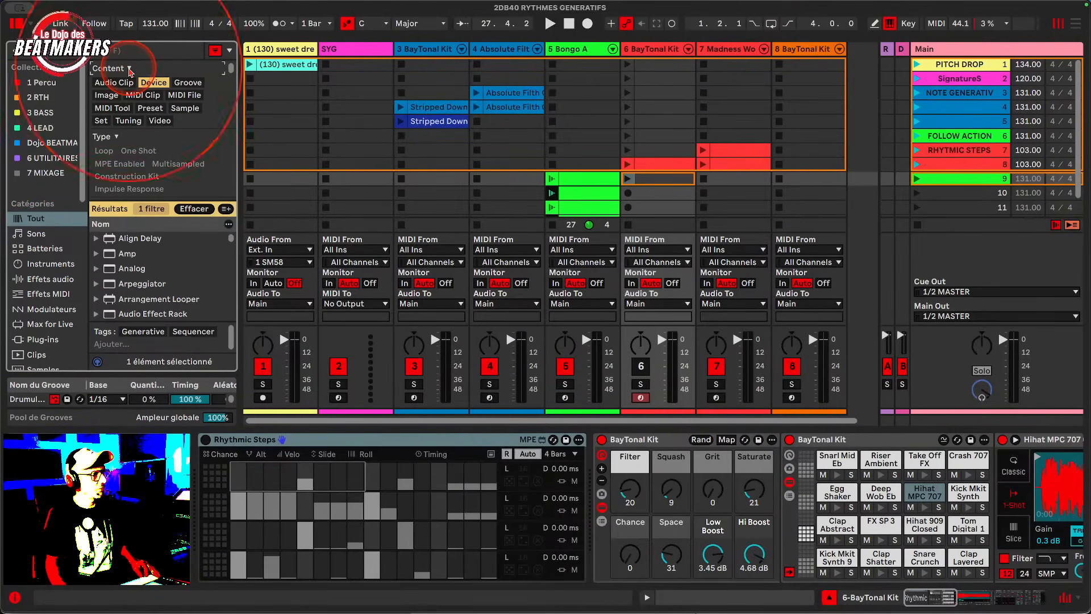
# - Add the Generative tag filter to the browser results
pyautogui.scroll(-8, 152, 126)
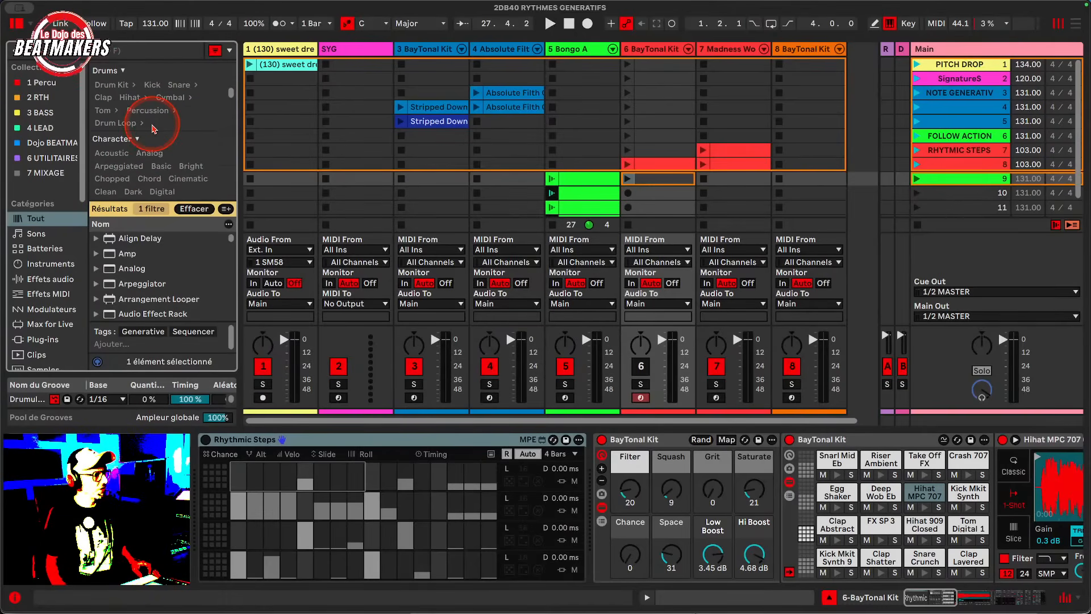
pyautogui.scroll(-1, 153, 127)
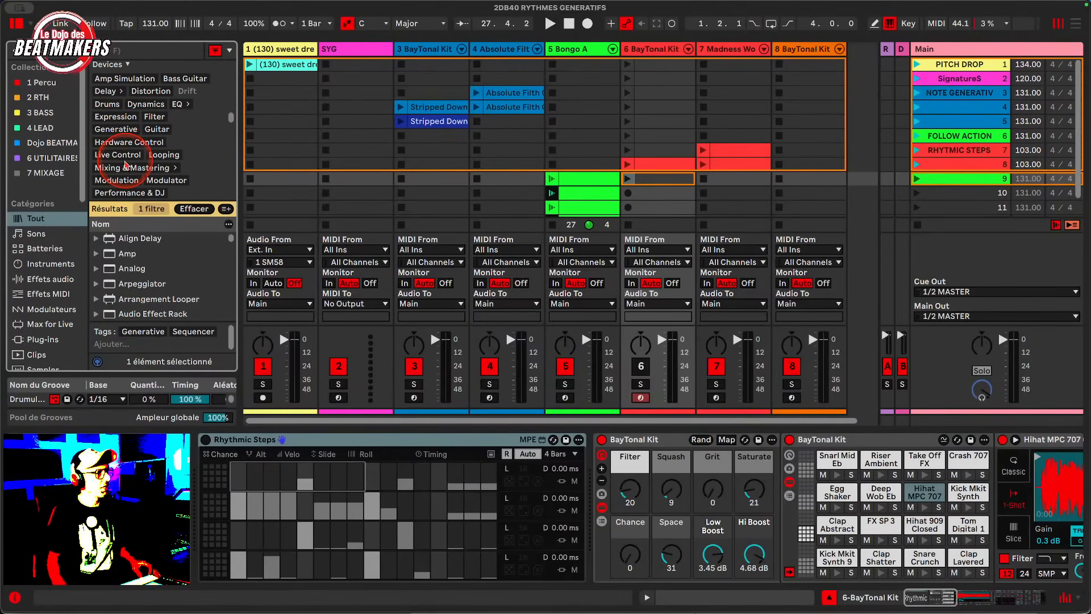
pyautogui.scroll(-3, 126, 165)
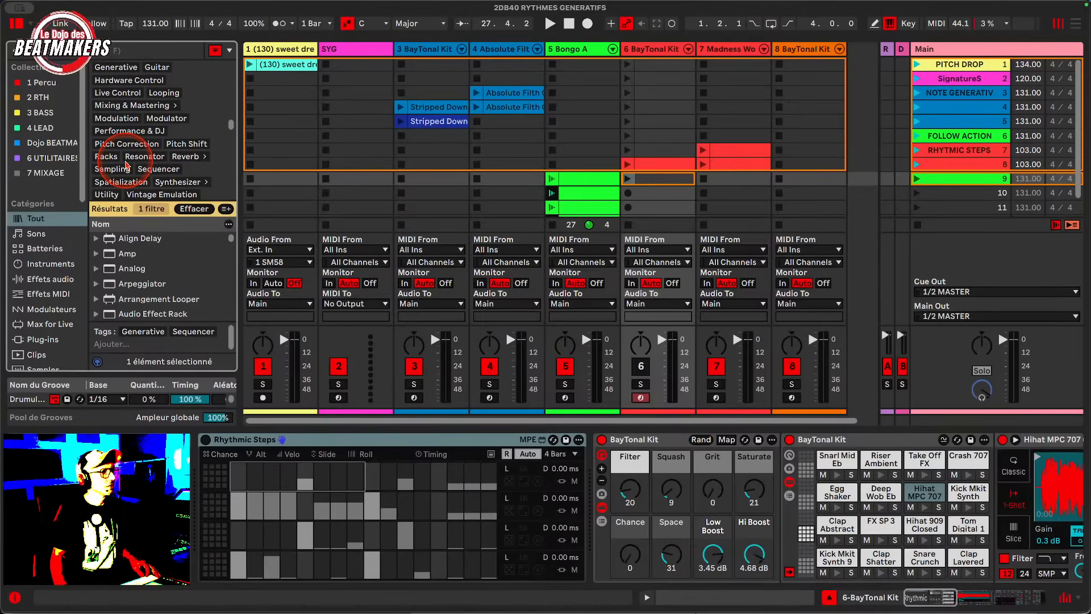
pyautogui.scroll(3, 126, 165)
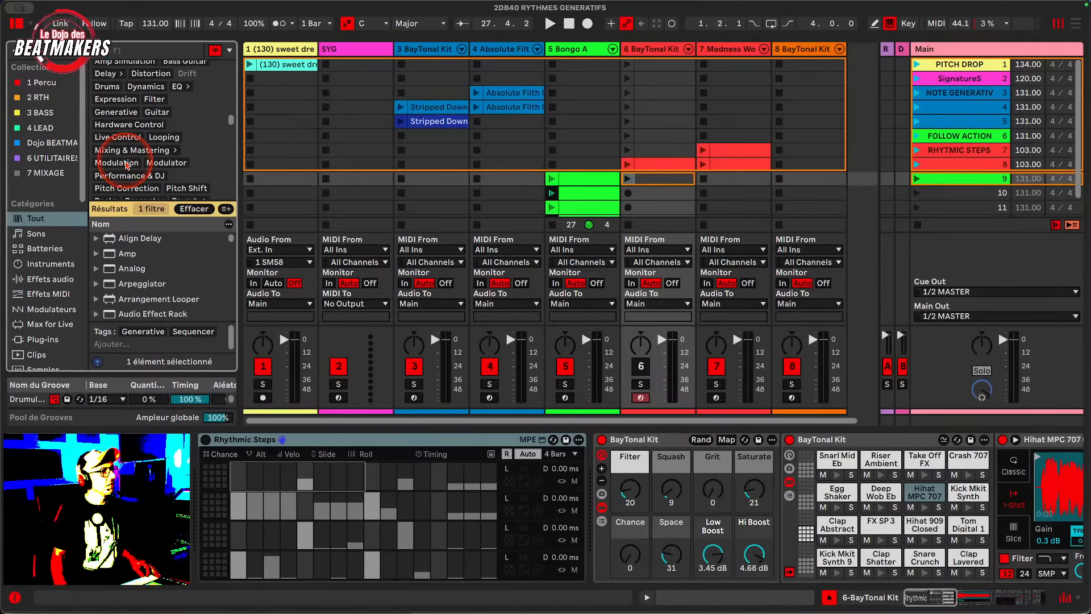
pyautogui.click(113, 121)
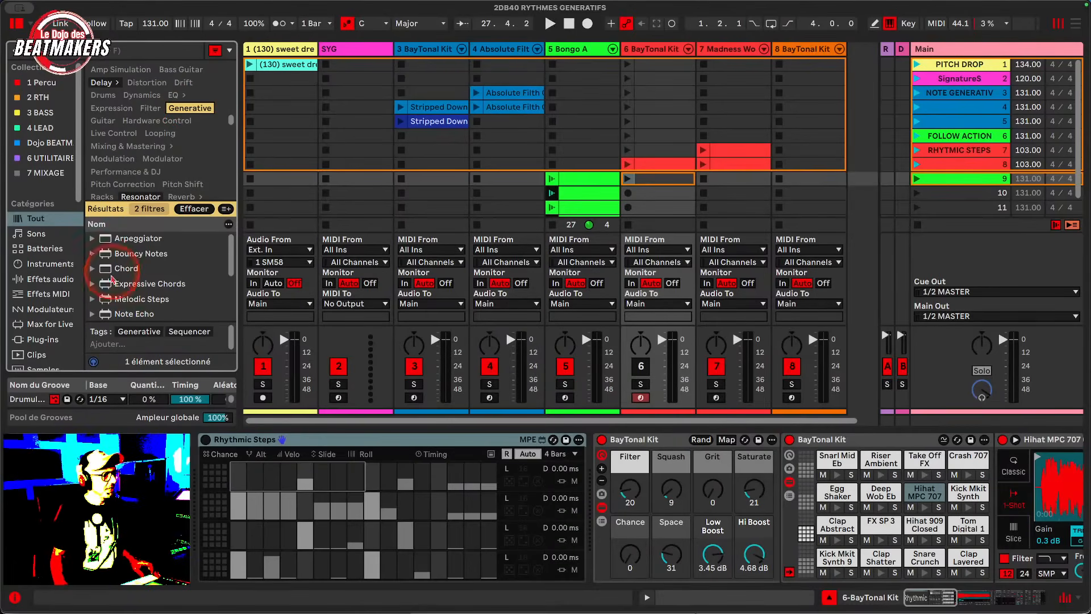
# - Reveal the Rhythmic Steps device in Places
pyautogui.scroll(-3, 128, 287)
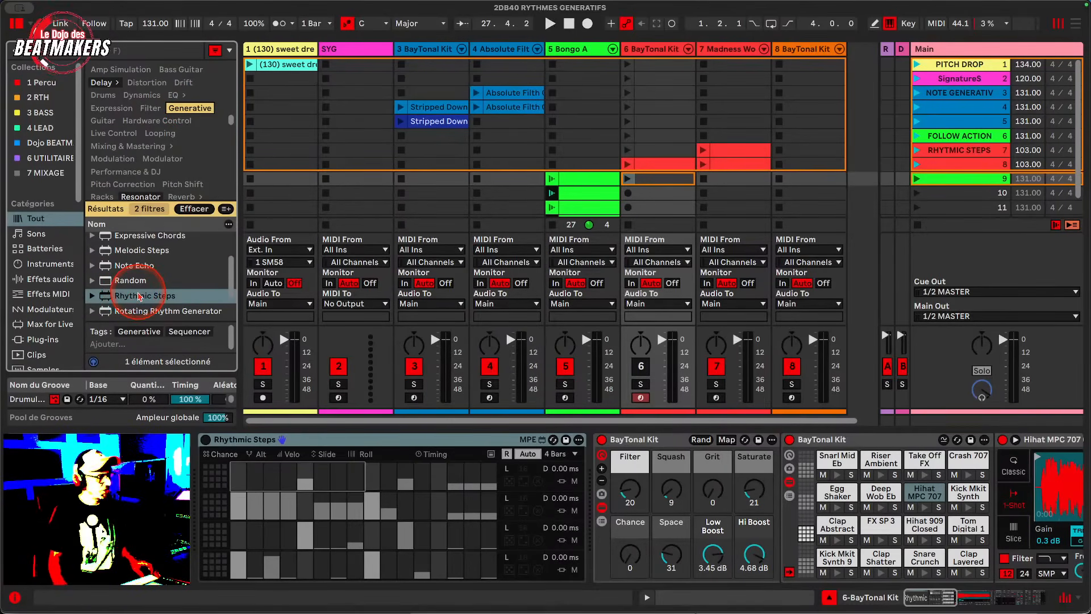
pyautogui.scroll(-2, 145, 297)
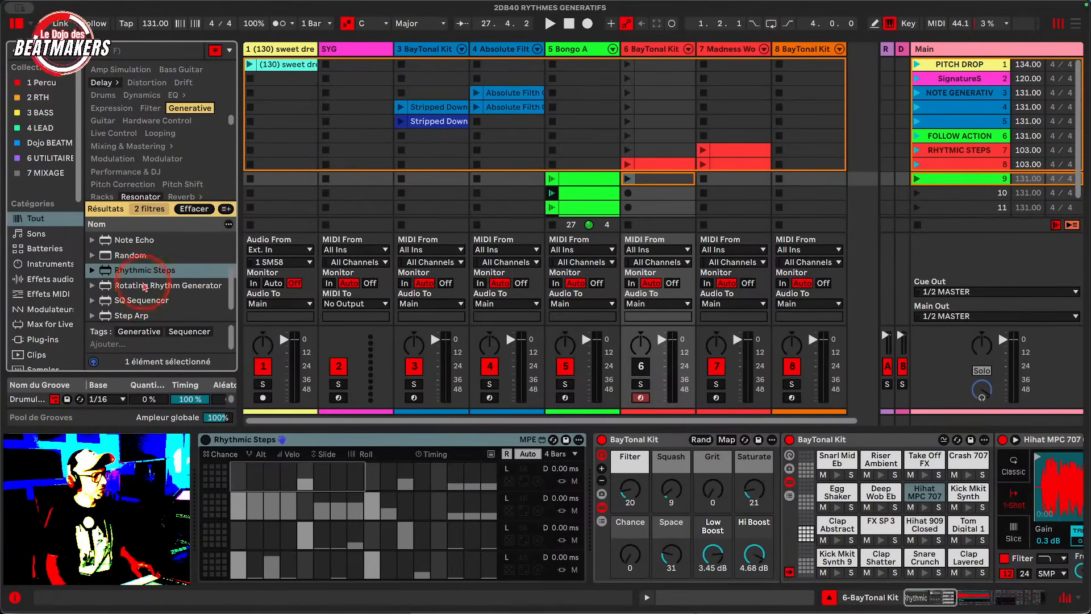
pyautogui.rightClick(143, 275)
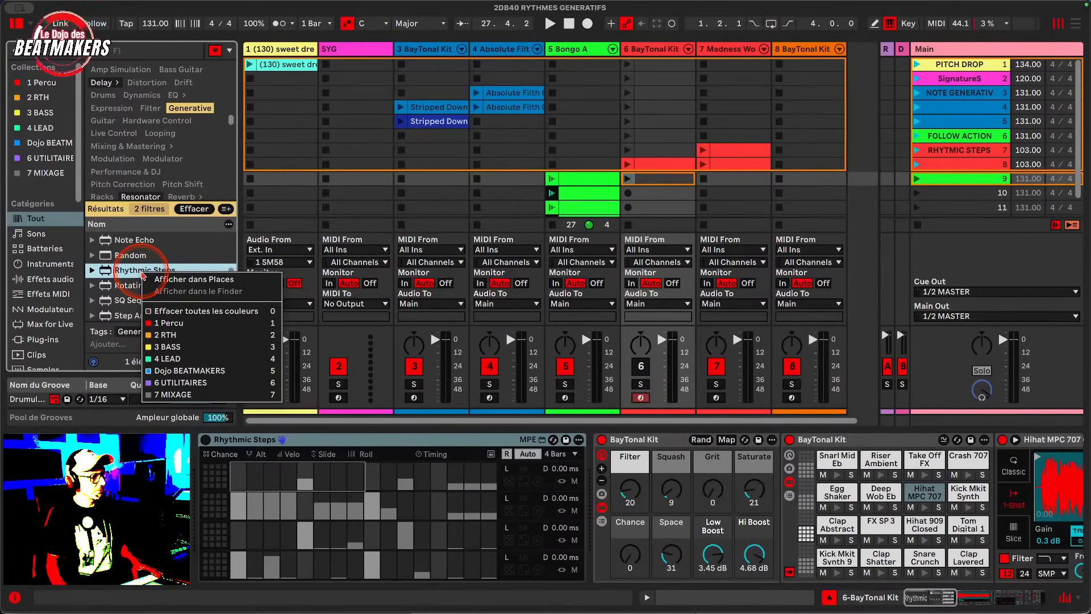
pyautogui.click(190, 281)
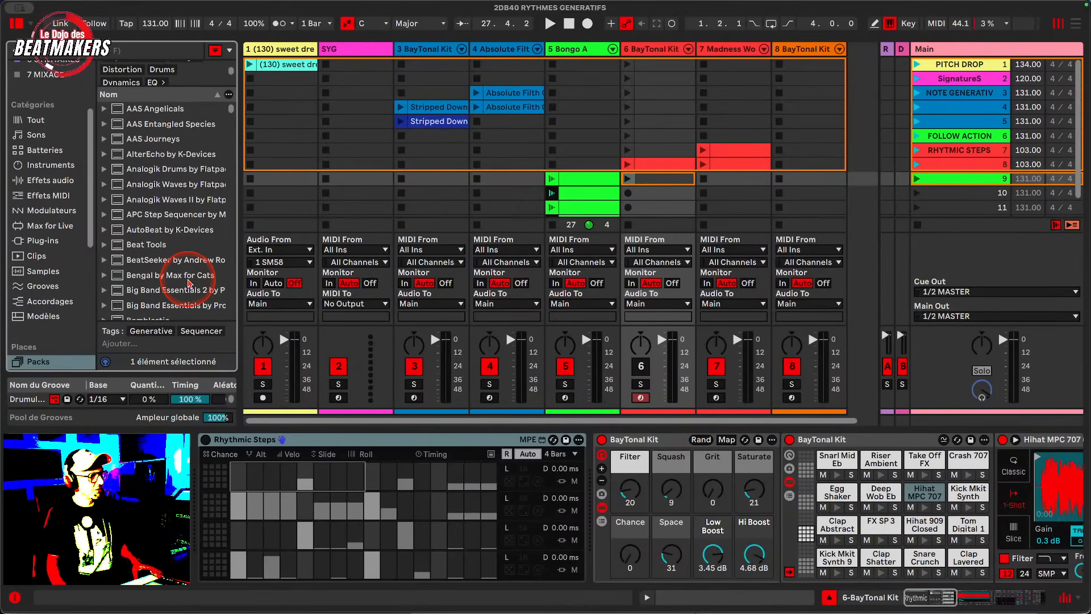
# - Open the default lesson of the Sequencers pack from the packs list
pyautogui.scroll(-20, 189, 280)
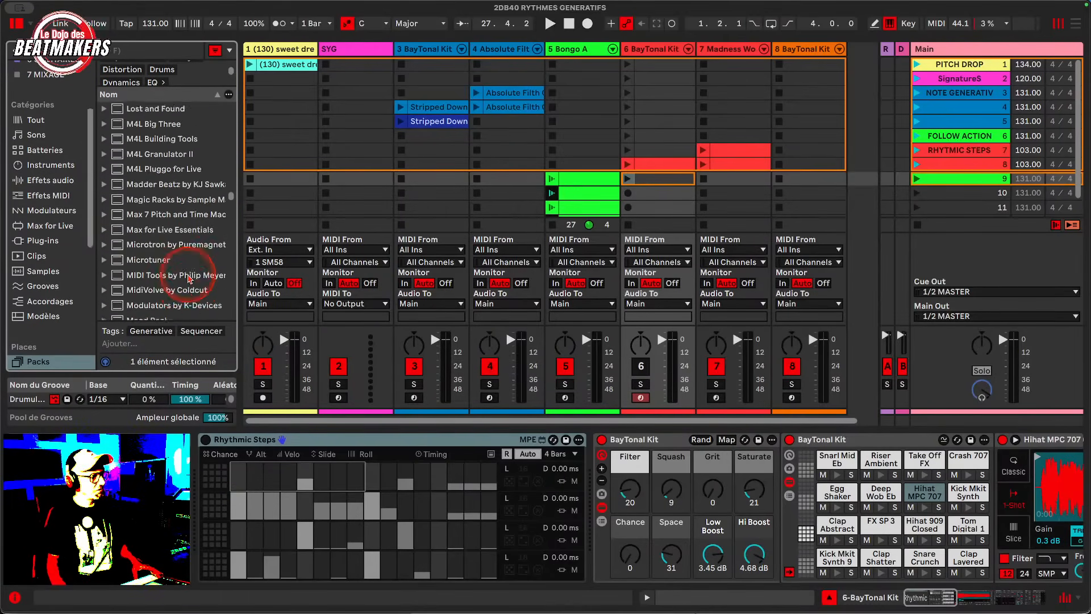
pyautogui.scroll(-5, 189, 278)
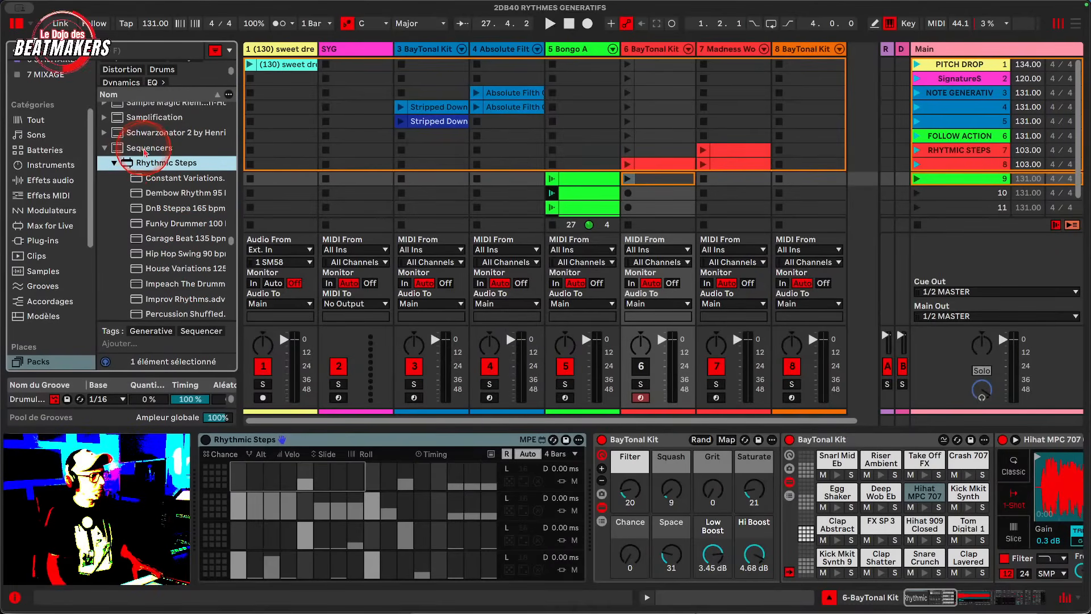
pyautogui.click(114, 164)
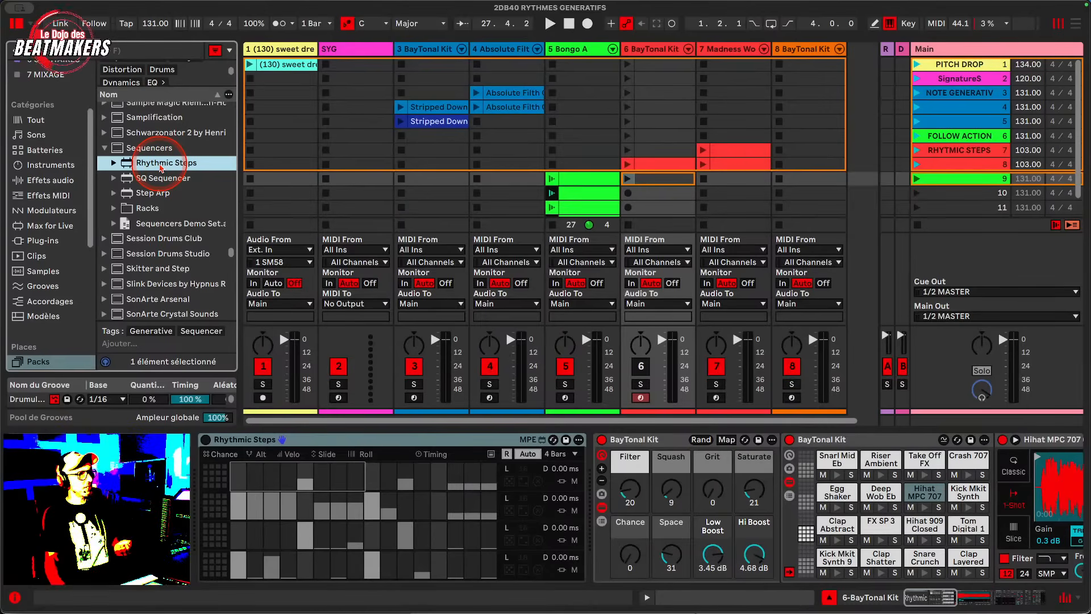
pyautogui.rightClick(161, 167)
pyautogui.click(143, 152)
pyautogui.rightClick(140, 151)
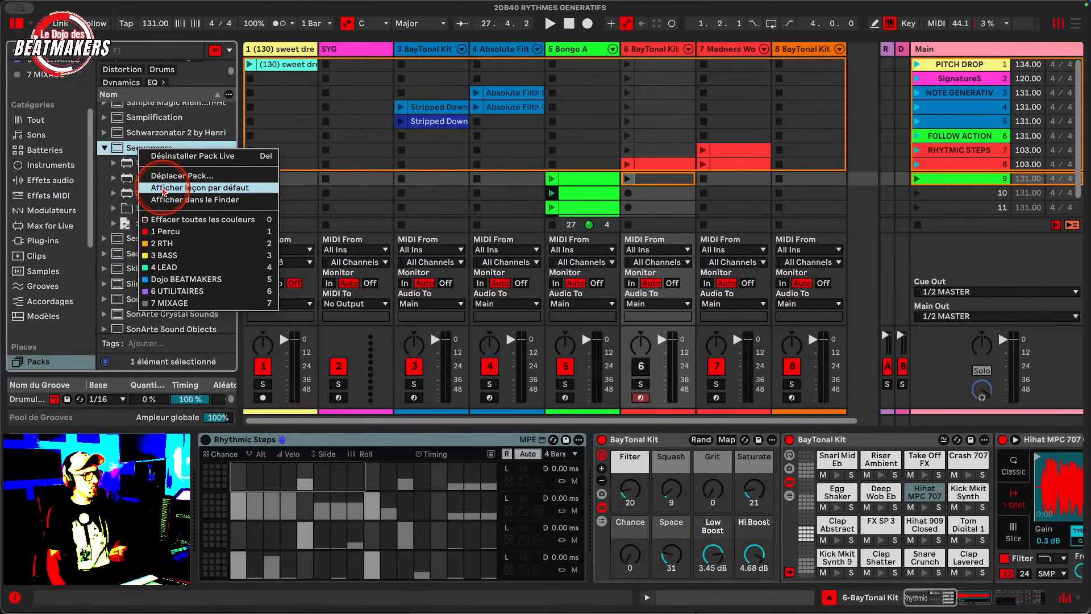
pyautogui.click(163, 188)
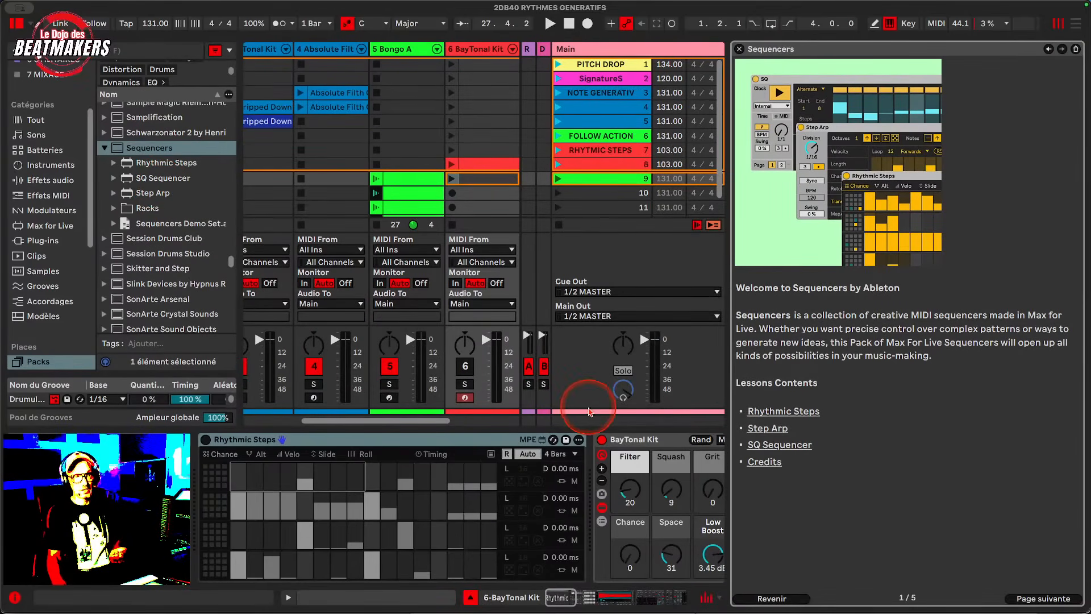
# - Read the Rhythmic Steps lesson page, then close the lesson and collapse the Sequencers pack folder
pyautogui.click(793, 415)
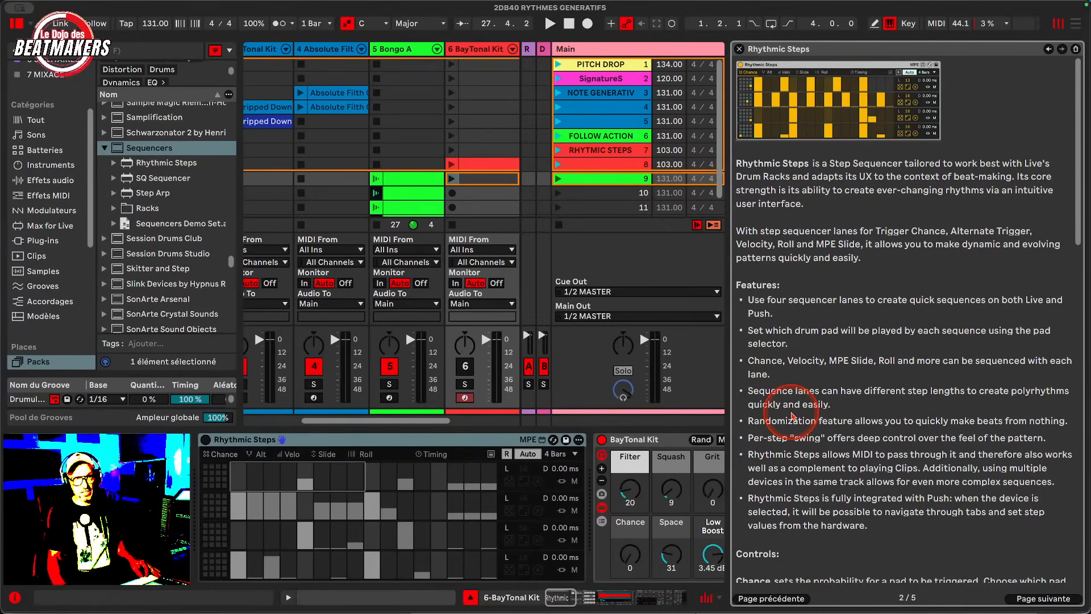
pyautogui.scroll(-15, 793, 416)
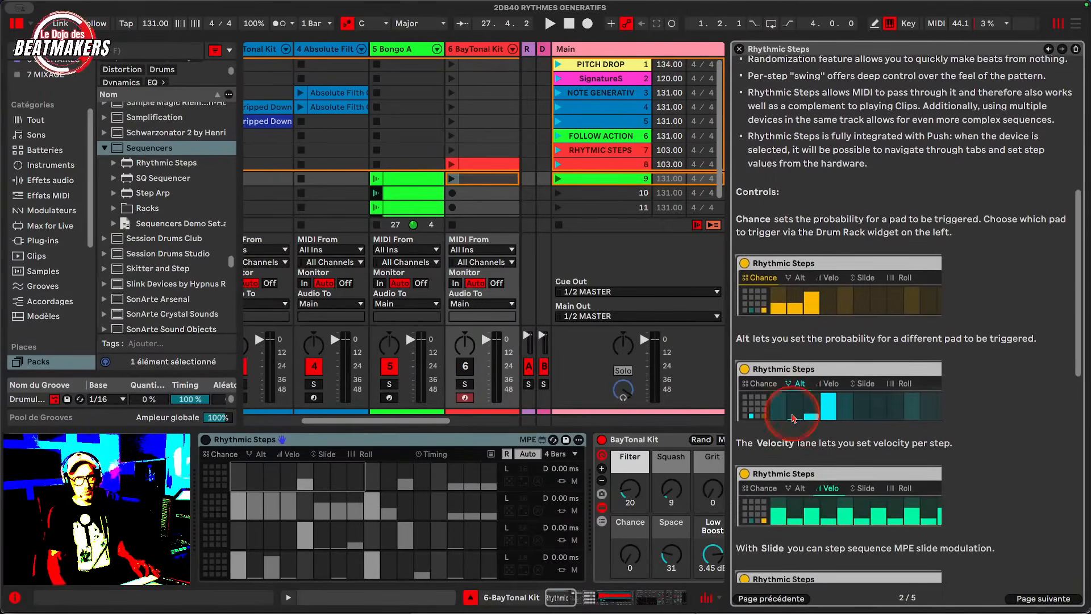
pyautogui.scroll(10, 793, 416)
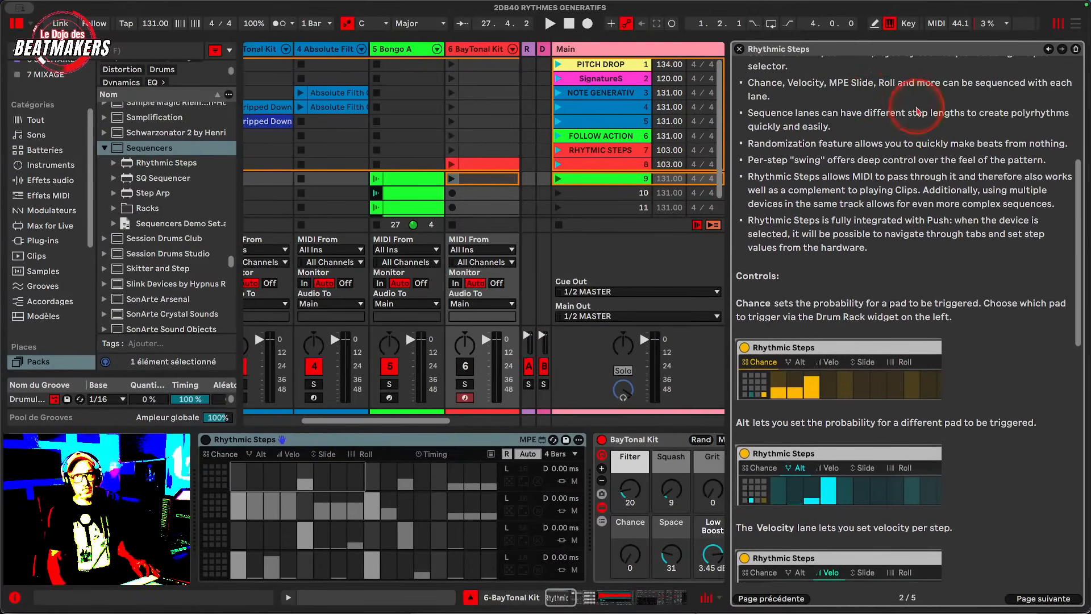
pyautogui.click(739, 49)
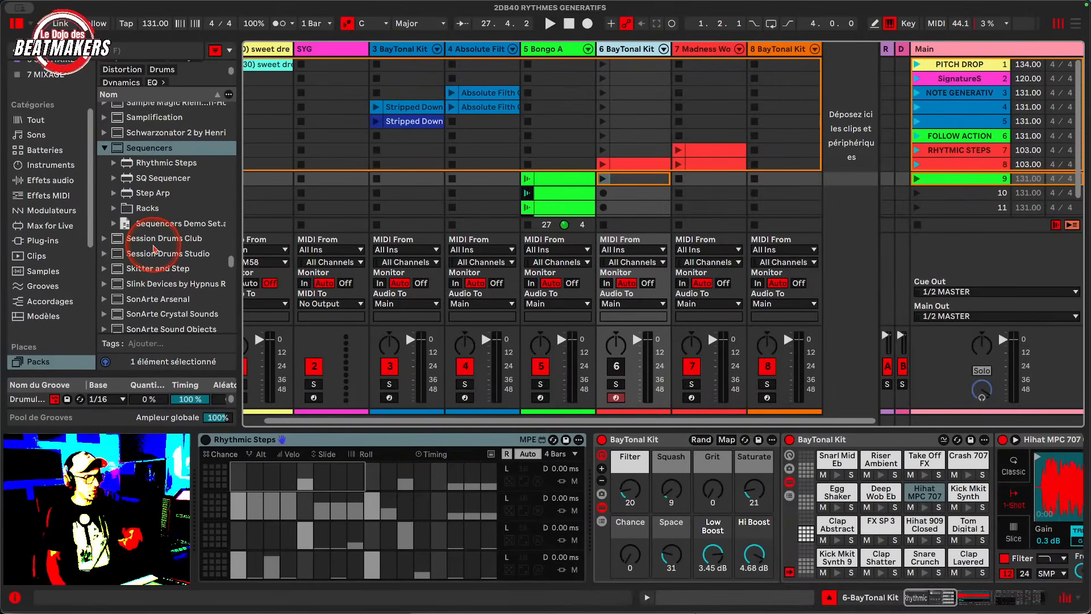
pyautogui.click(104, 149)
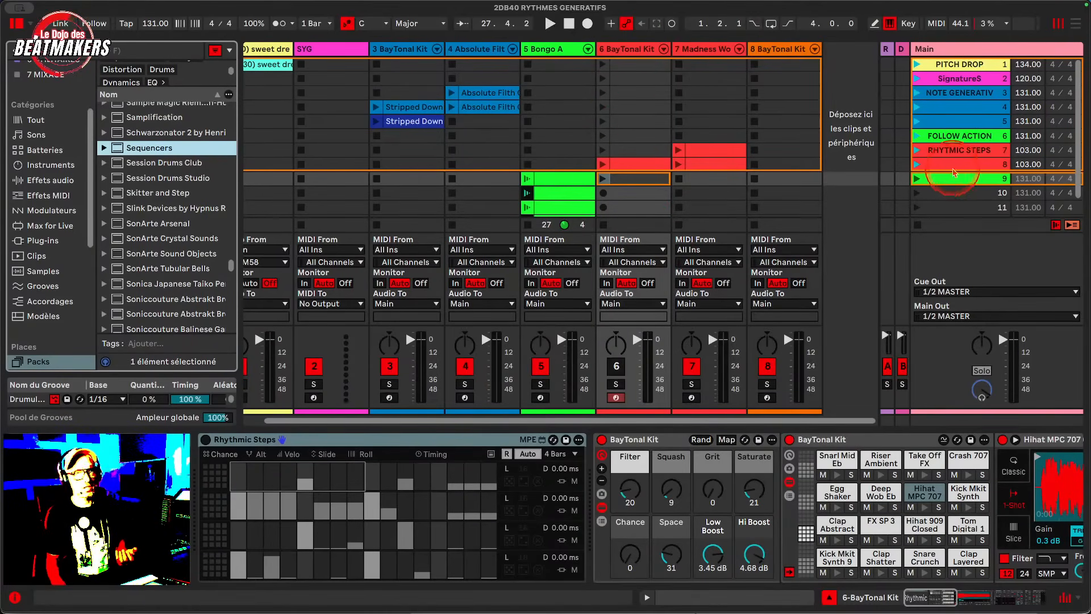
# - Launch the RHYTMIC STEPS scene with track 6 activated and track 7 deactivated
pyautogui.click(616, 366)
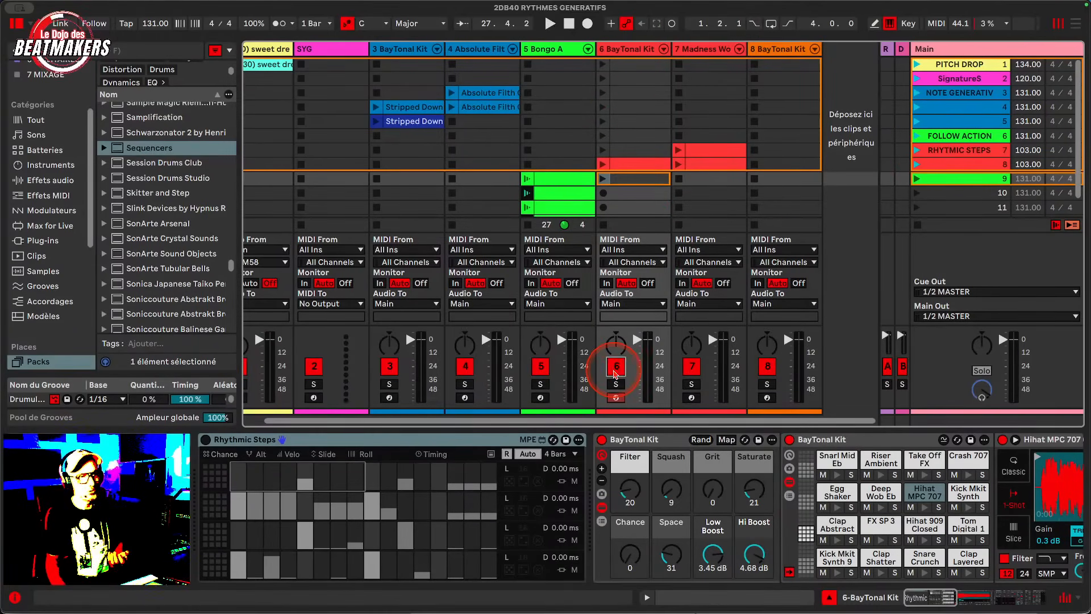
pyautogui.click(916, 151)
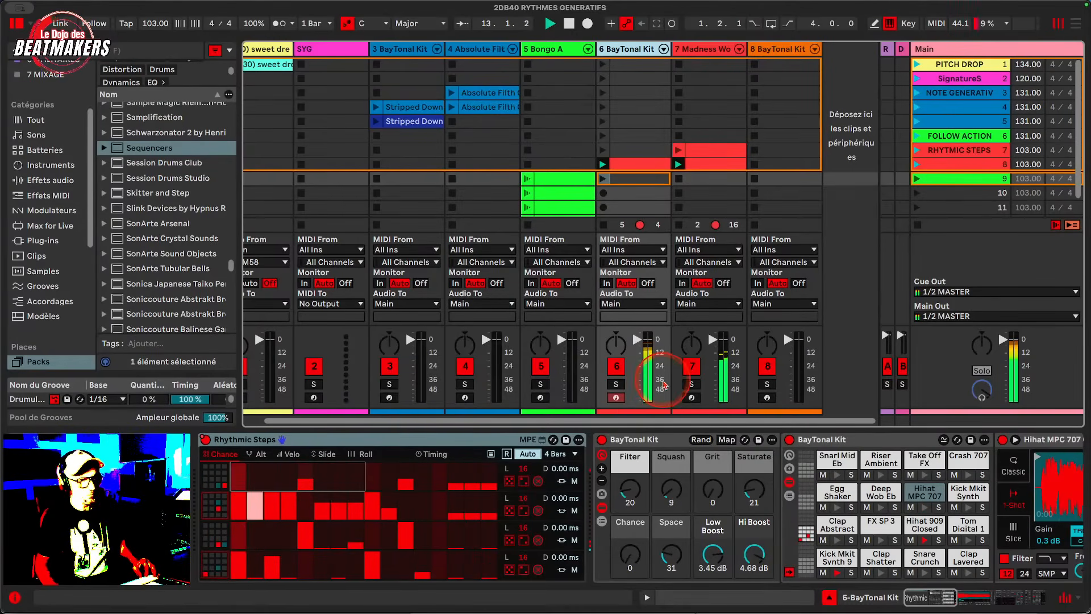
pyautogui.click(691, 367)
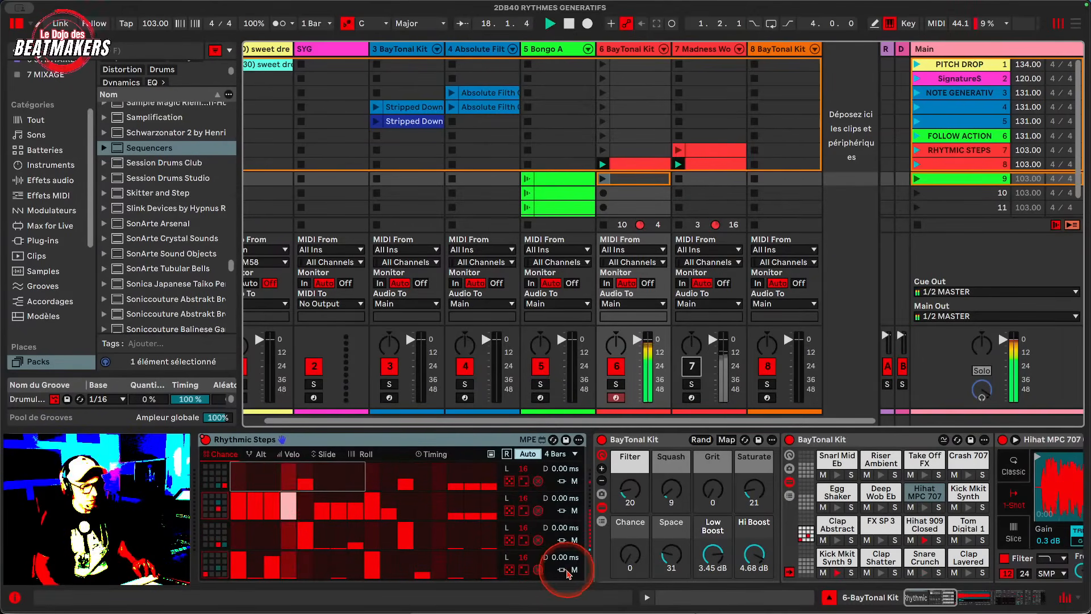
# - Mute and unmute individual sequencer lanes in Rhythmic Steps while the scene plays
pyautogui.click(574, 482)
pyautogui.click(574, 511)
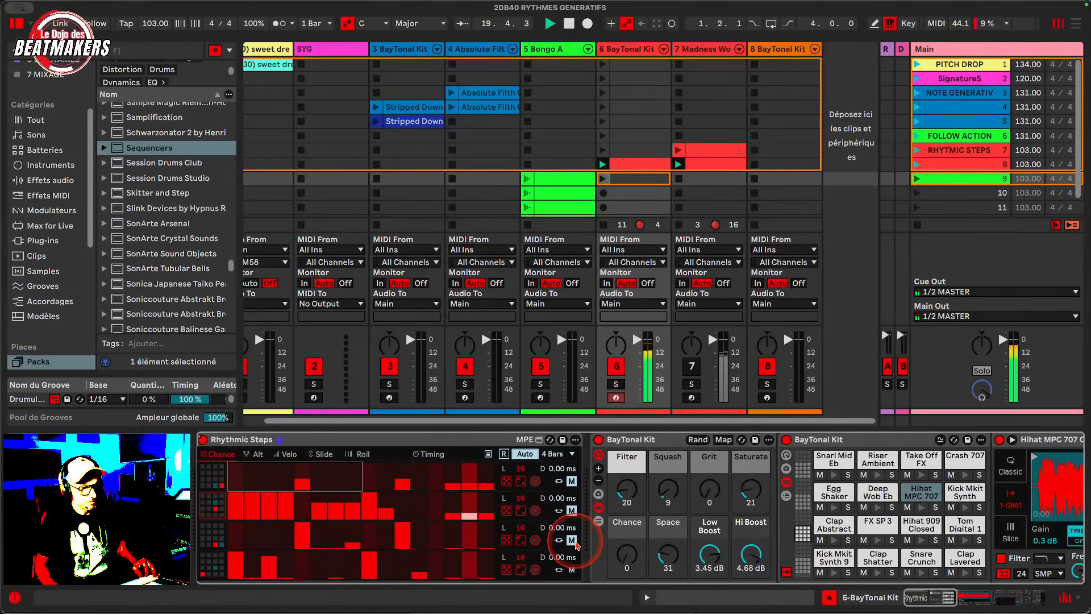
pyautogui.click(574, 540)
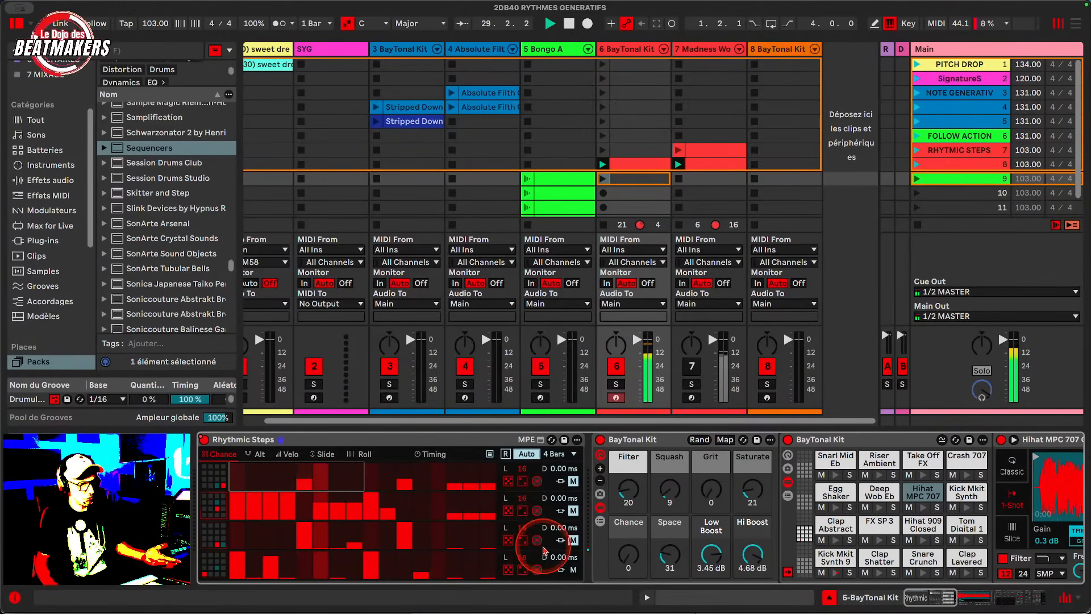
pyautogui.click(574, 544)
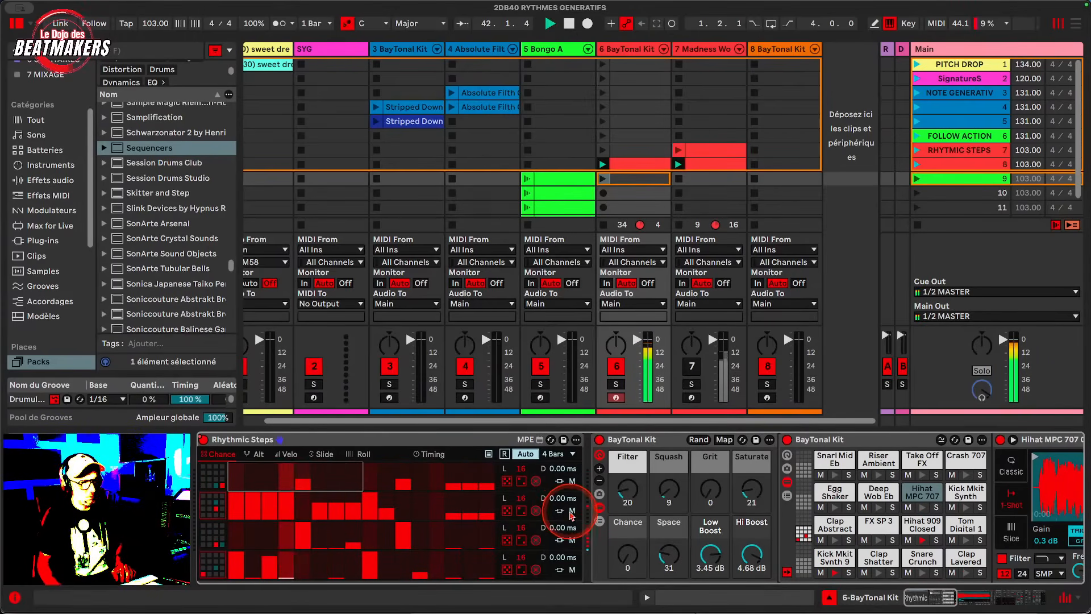
pyautogui.click(573, 511)
pyautogui.click(572, 570)
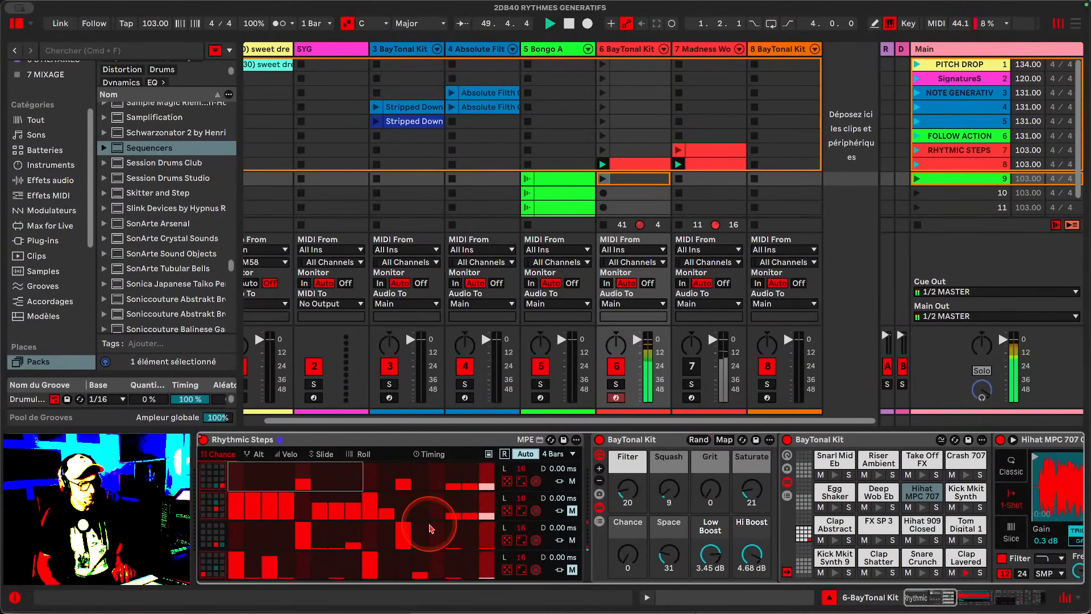
# - Stop playback and toggle the mutes of the lower Rhythmic Steps lanes
pyautogui.press('space')
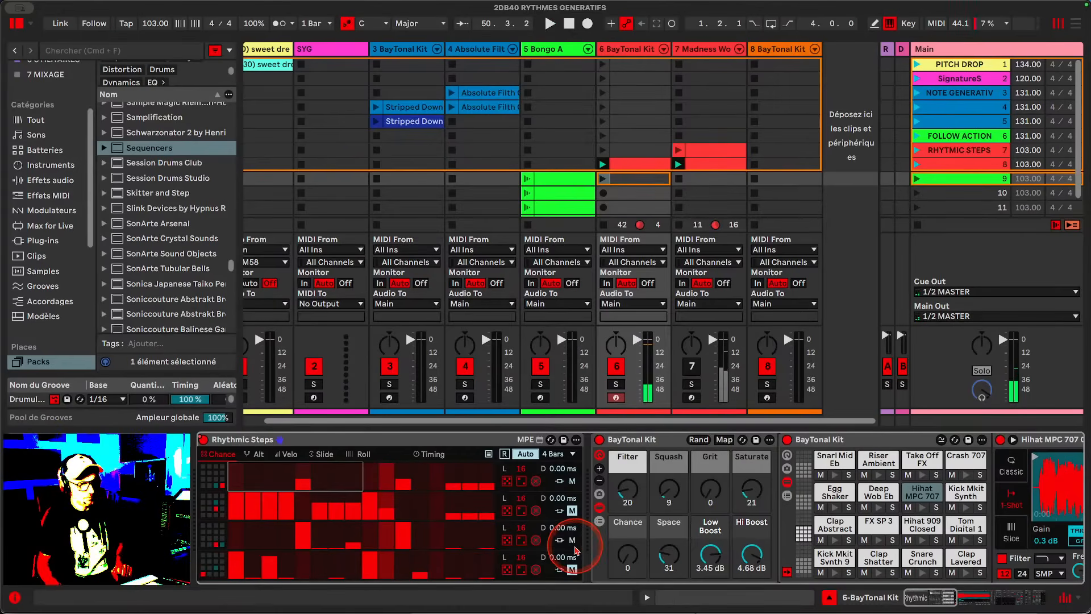
pyautogui.click(572, 539)
pyautogui.click(572, 510)
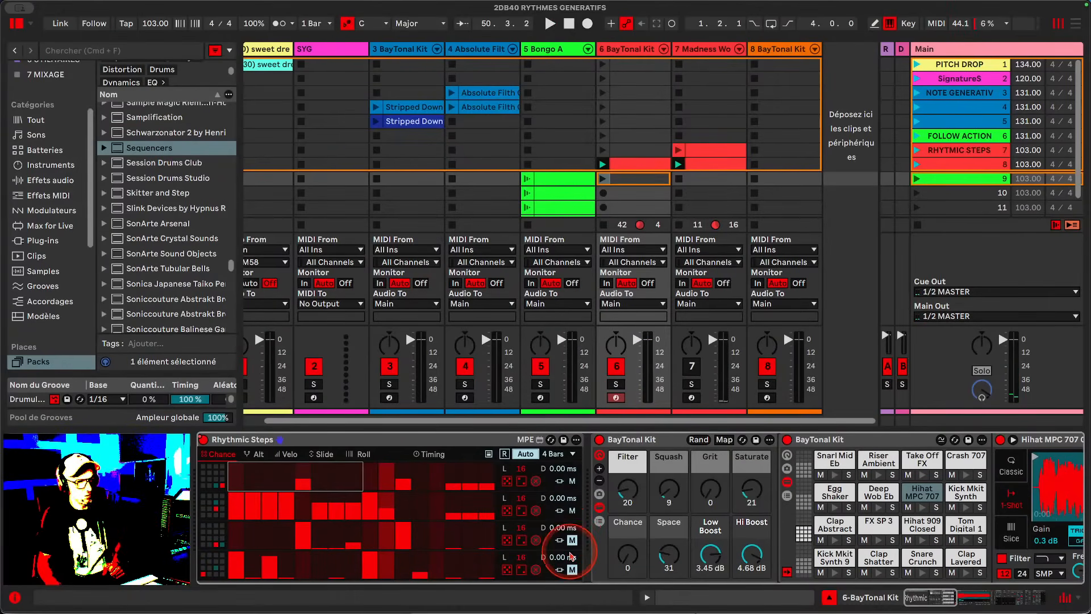
pyautogui.click(573, 540)
pyautogui.click(573, 570)
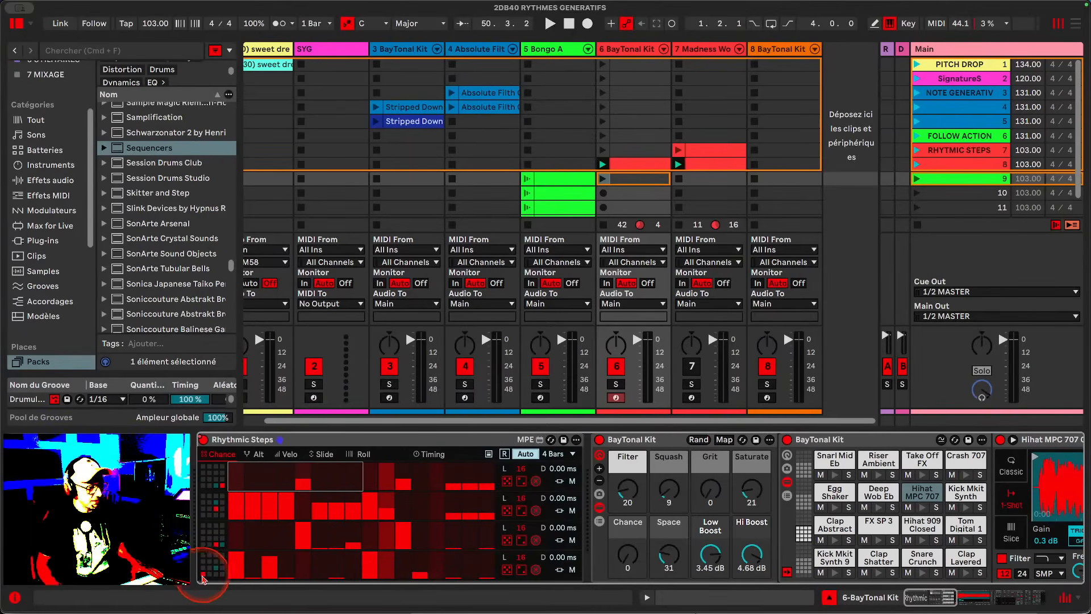
# - Select the Kick Mkit Synth 9 pad for a Rhythmic Steps lane and switch between the Alt and Chance views
pyautogui.click(835, 573)
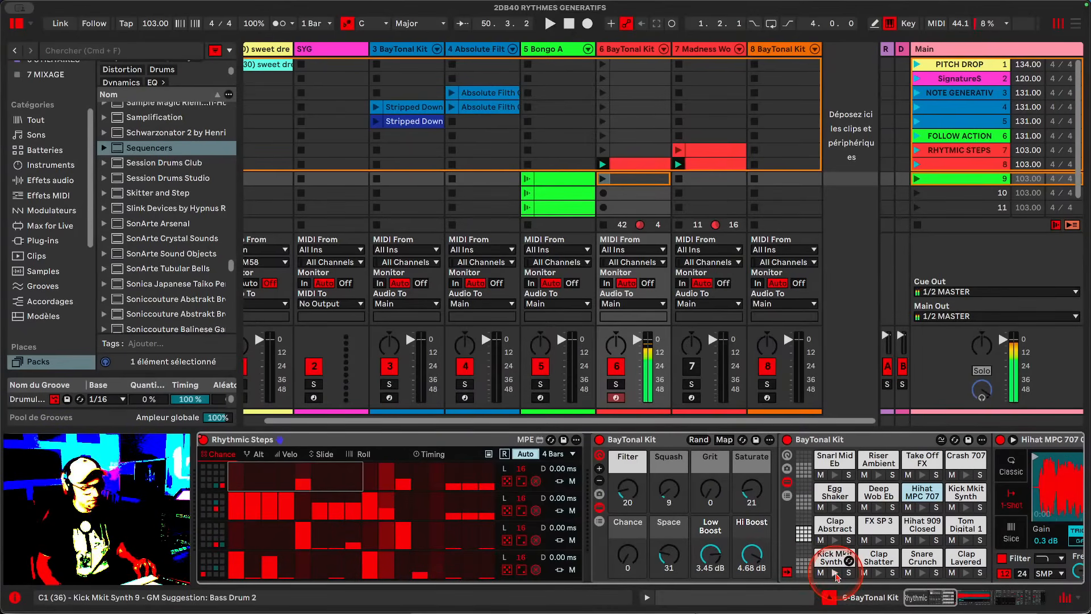
pyautogui.click(222, 574)
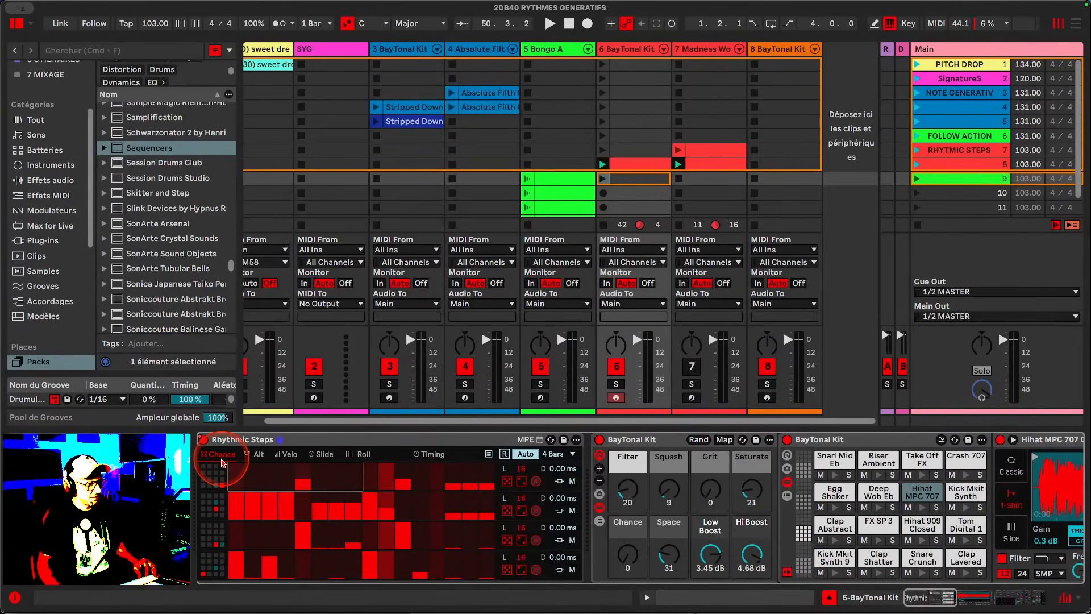
pyautogui.click(258, 457)
pyautogui.click(215, 459)
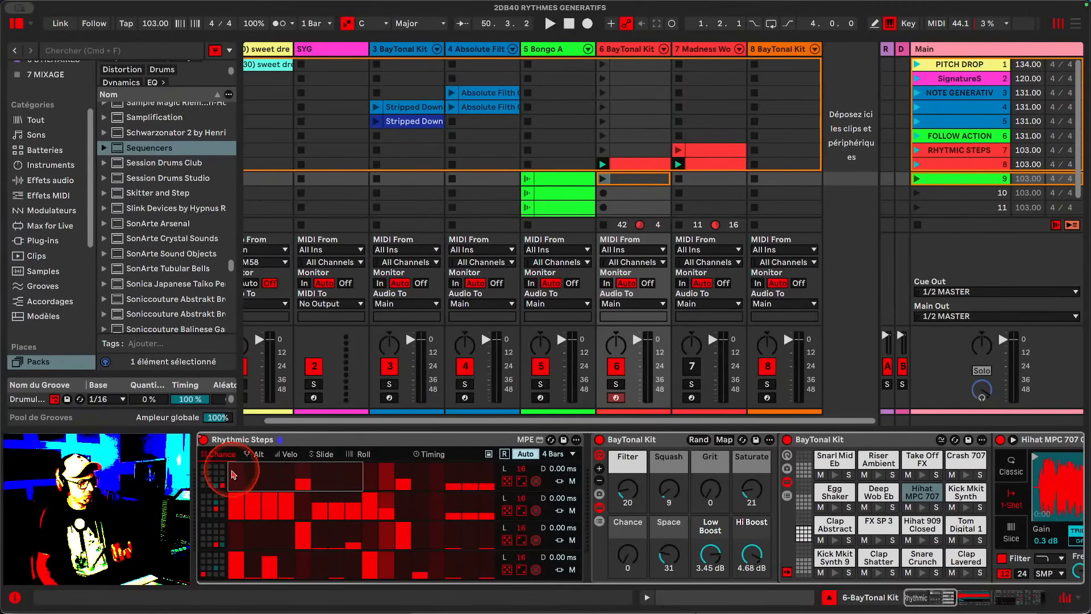
# - Switch between the Alt and Chance views and audition the Kick Mkit Synth 9, Hihat 909 Closed, FX SP 3 and Clap Abstract pads
pyautogui.click(257, 454)
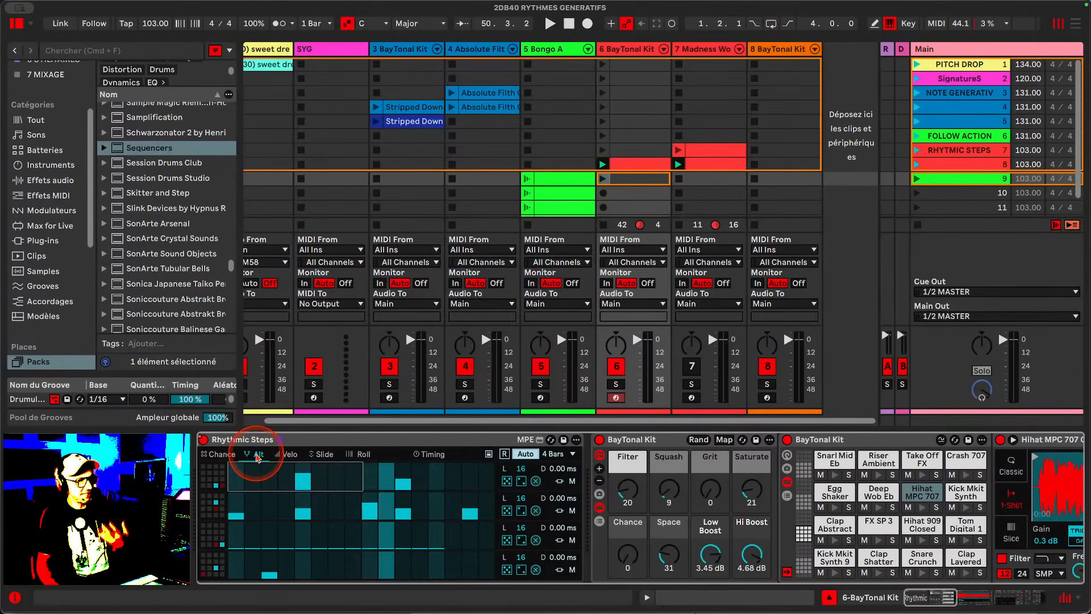
pyautogui.click(216, 454)
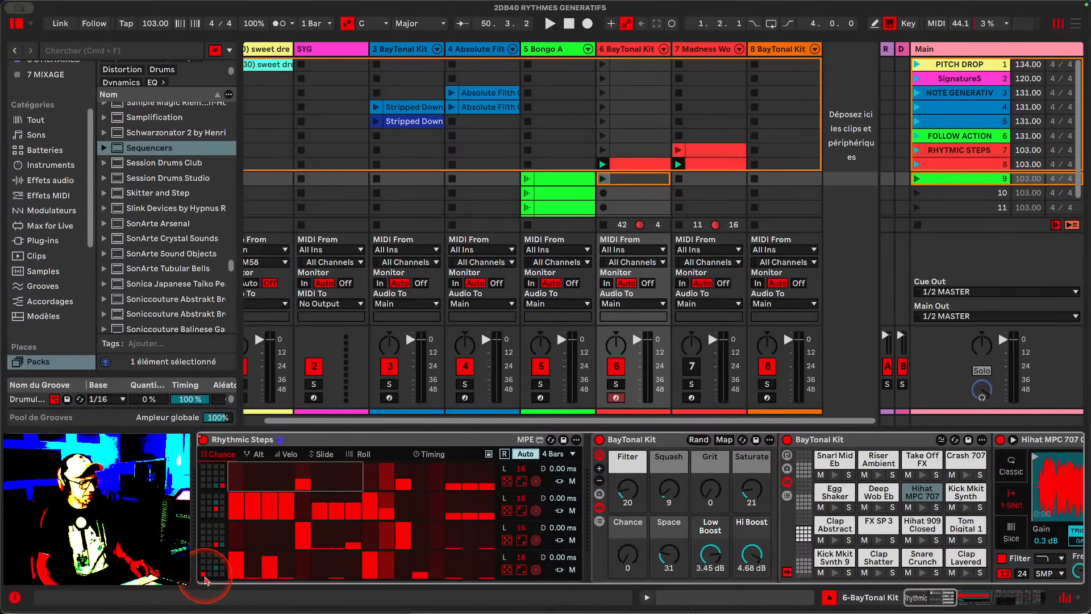
pyautogui.click(835, 574)
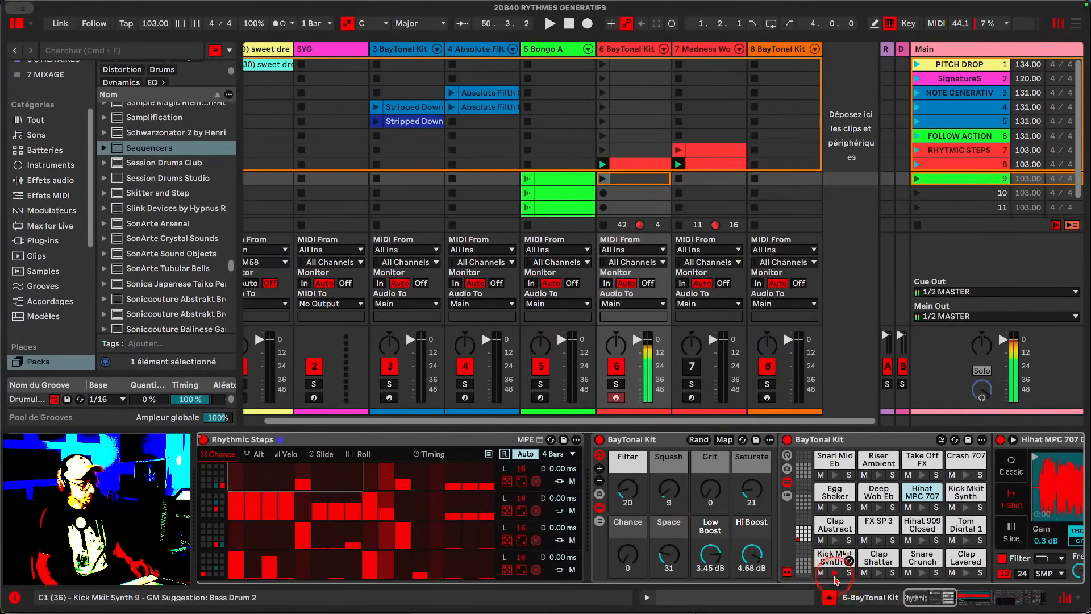
pyautogui.click(923, 542)
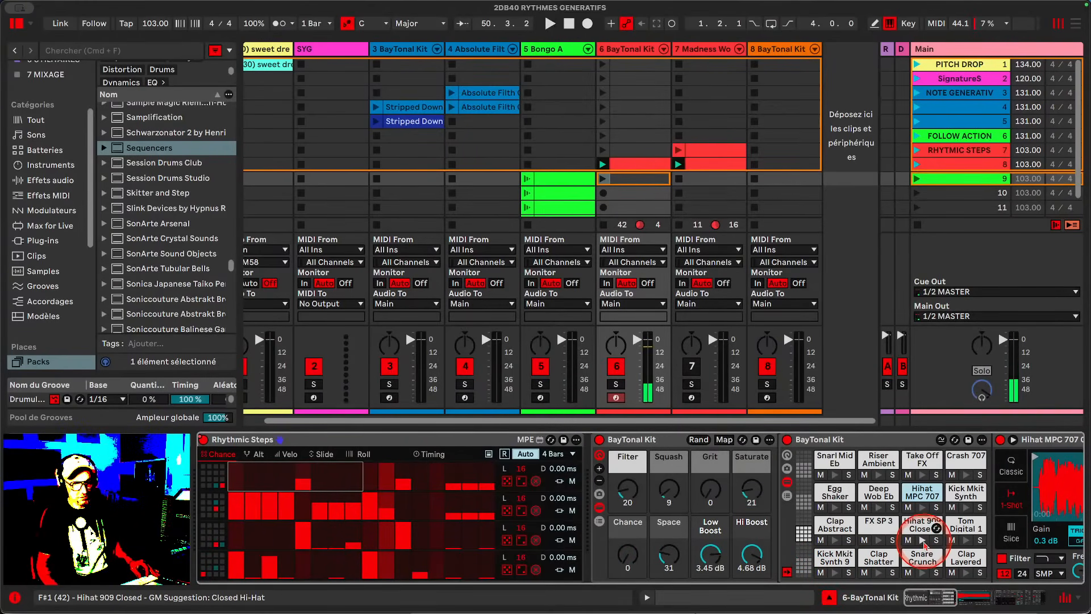
pyautogui.click(923, 542)
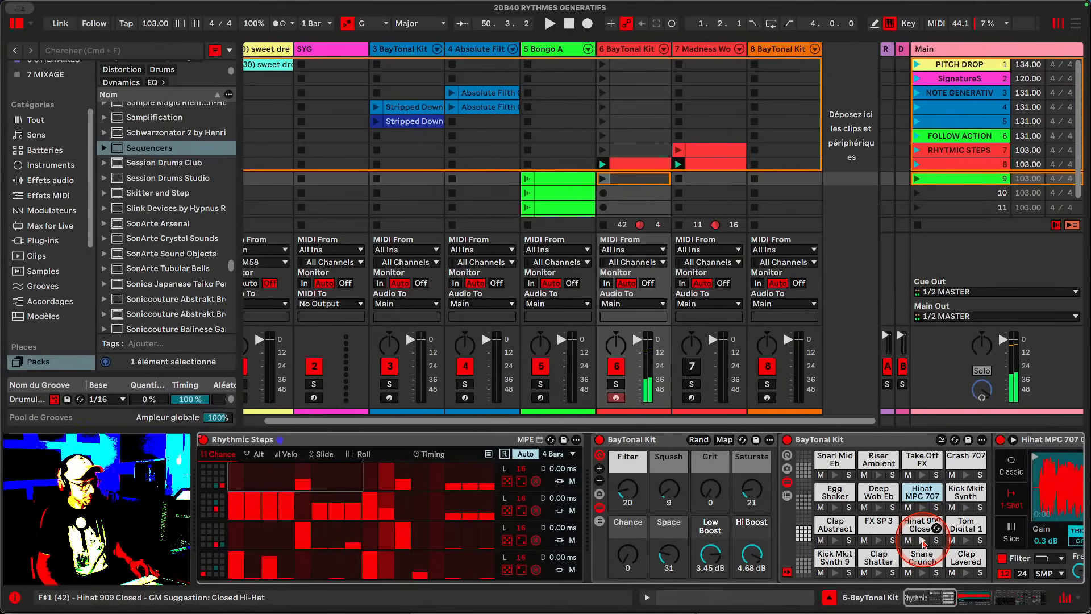
pyautogui.click(923, 541)
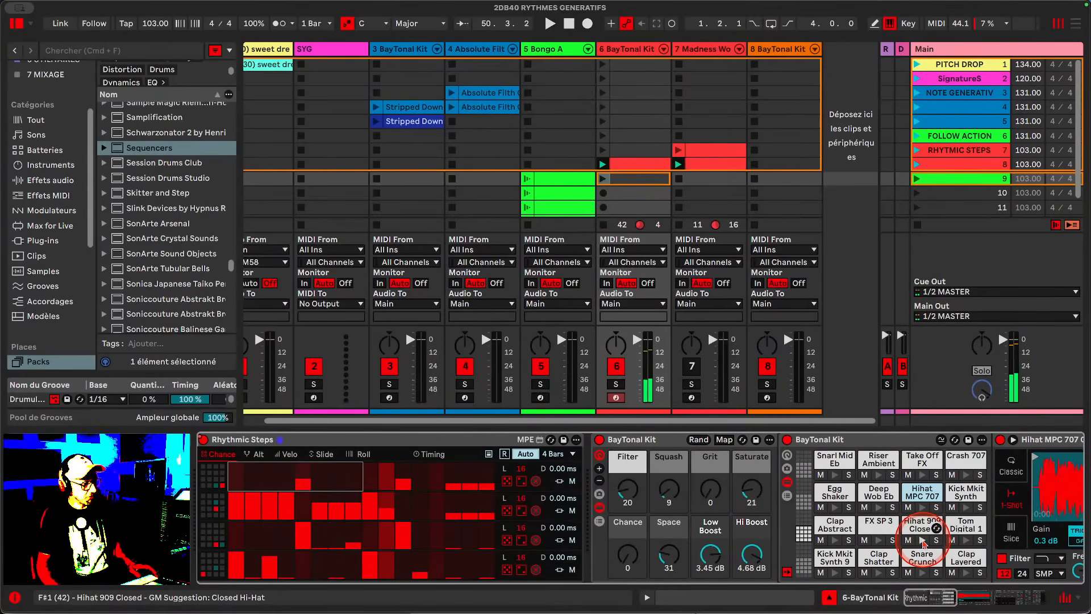
pyautogui.click(879, 541)
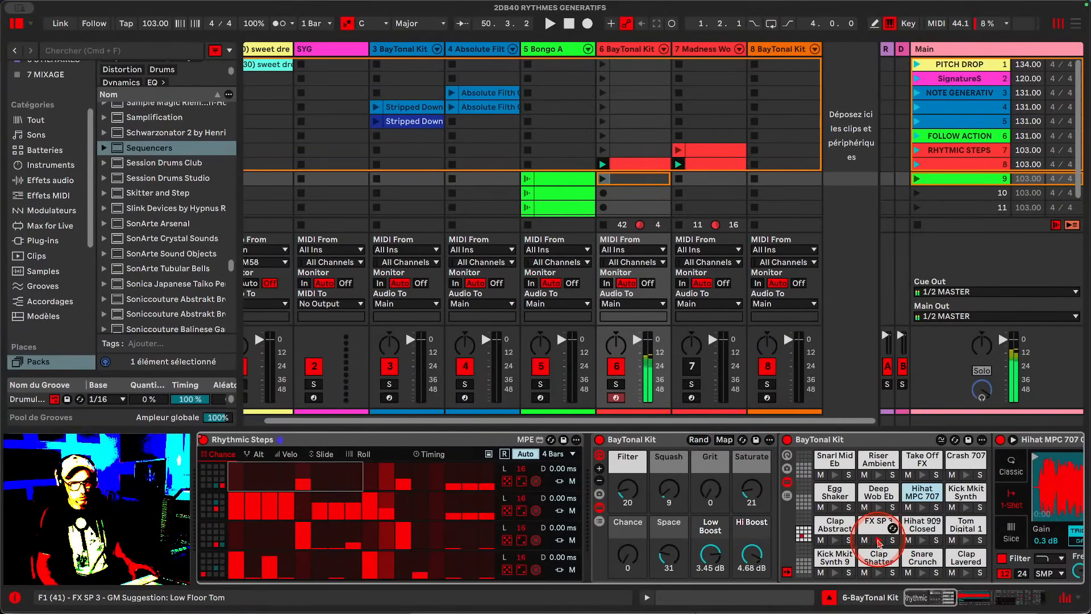
pyautogui.click(834, 541)
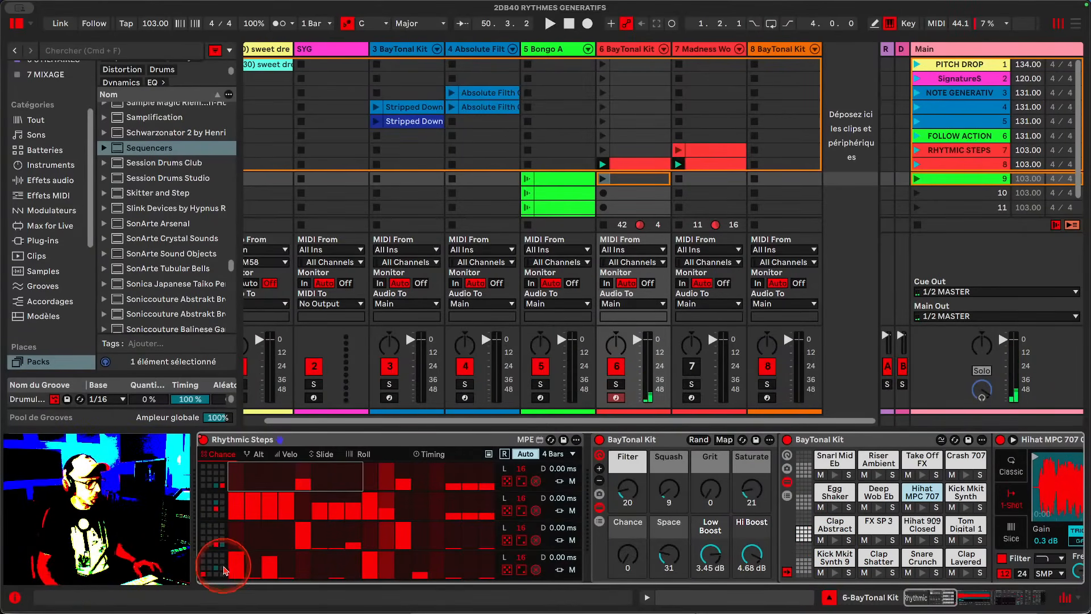
# - Open the Alt view and toggle the first step of the bottom Rhythmic Steps lane
pyautogui.click(258, 454)
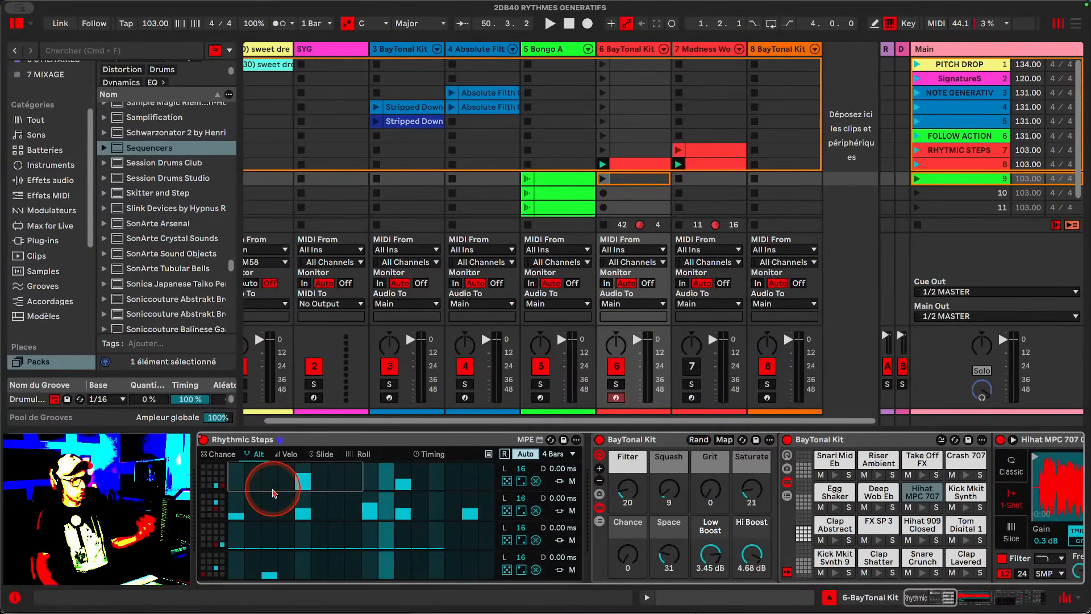
pyautogui.hscroll(1, 273, 490)
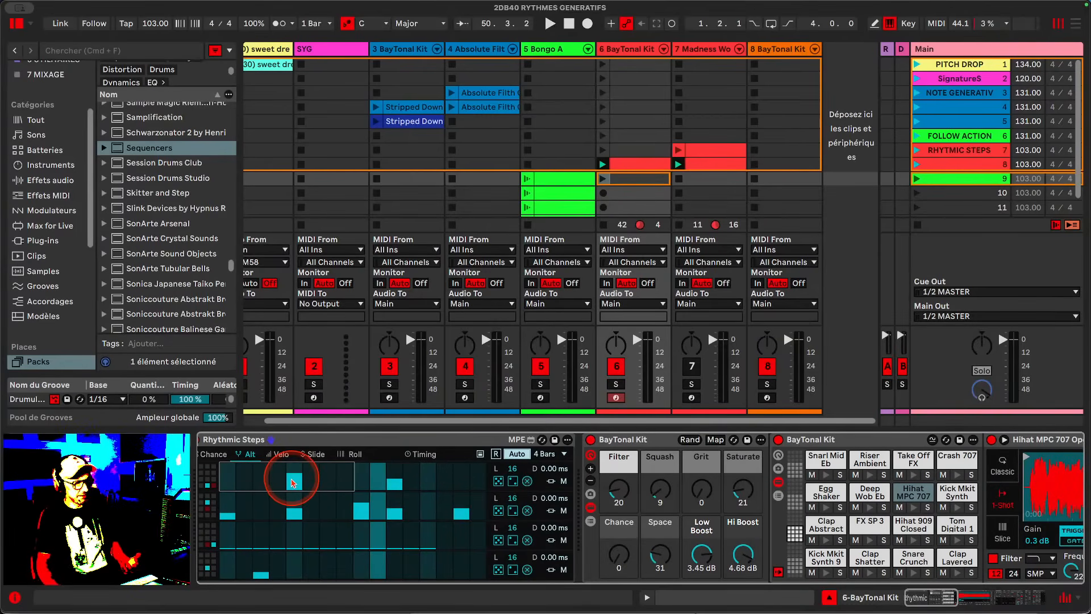
pyautogui.click(260, 564)
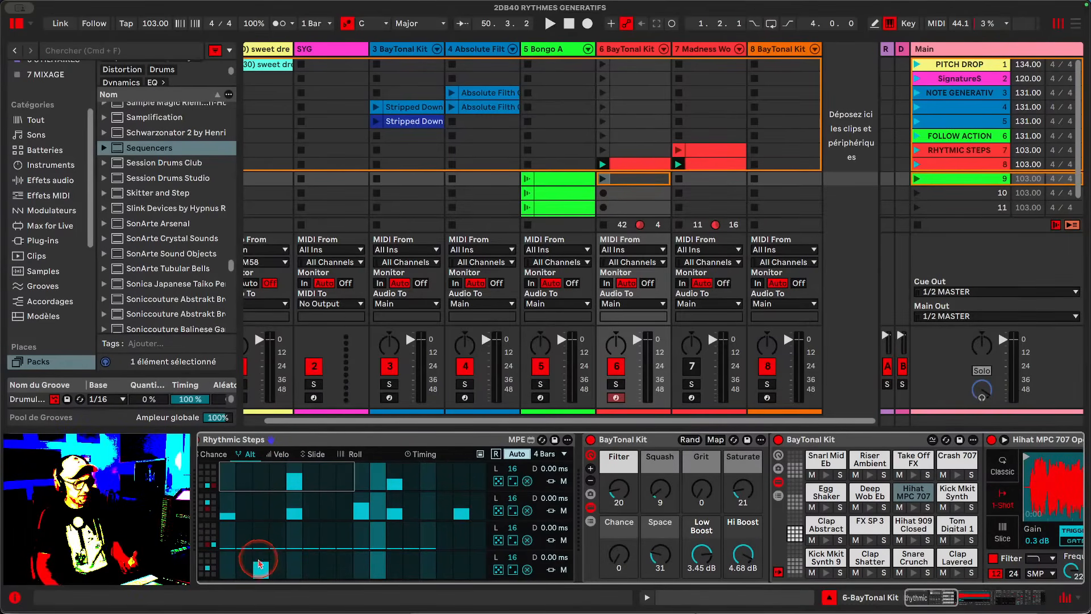
pyautogui.click(260, 563)
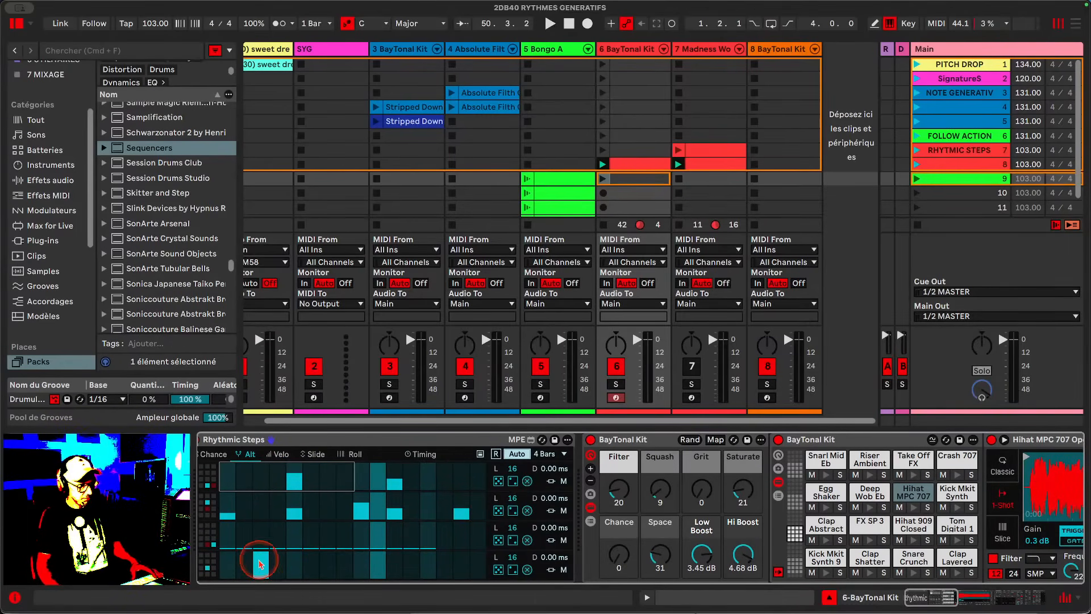
pyautogui.hscroll(-1, 270, 558)
# - Select the lower lanes in the Rhythmic Steps pad grid and audition the Snarl Mid Eb pad
pyautogui.click(227, 572)
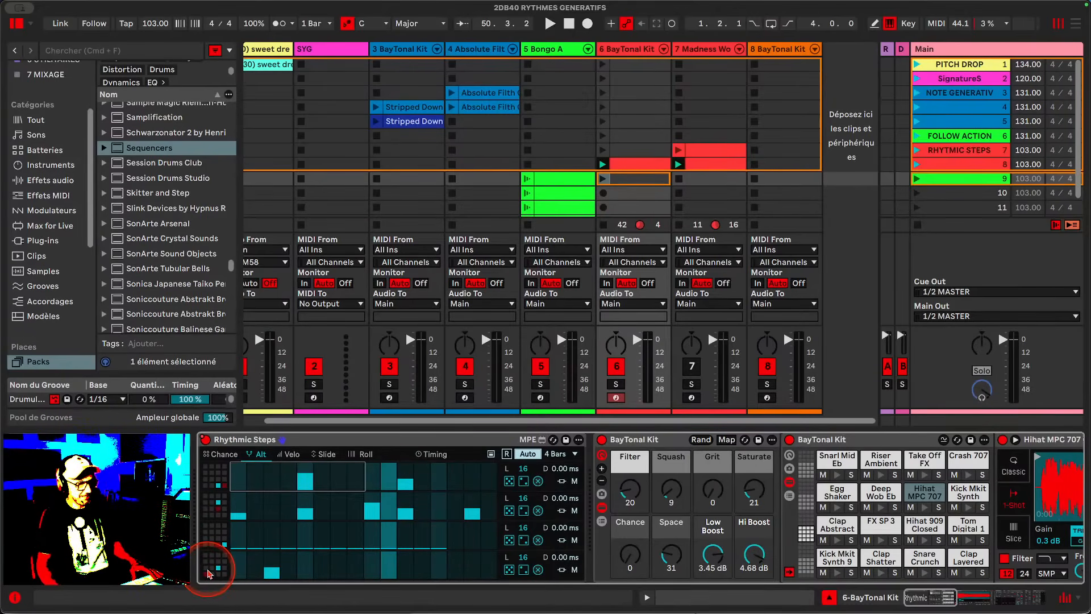
pyautogui.click(226, 544)
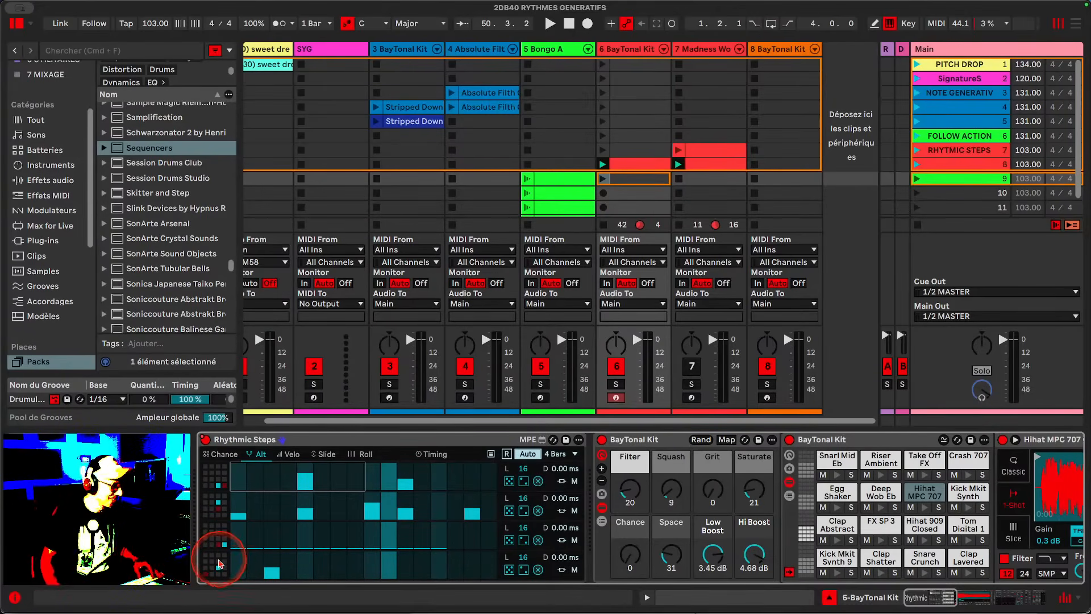
pyautogui.click(845, 475)
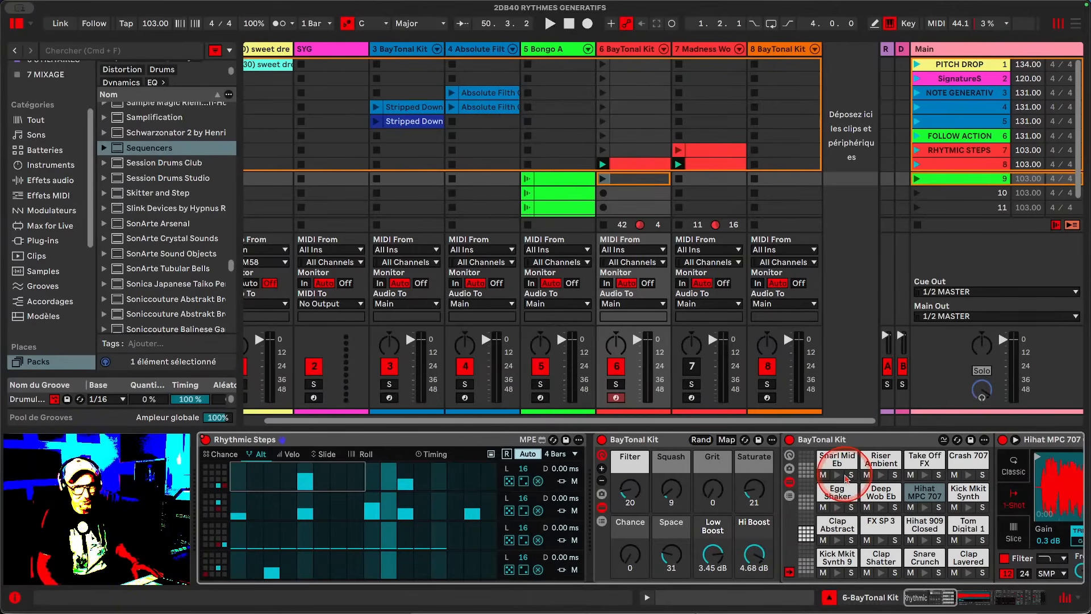
pyautogui.click(250, 574)
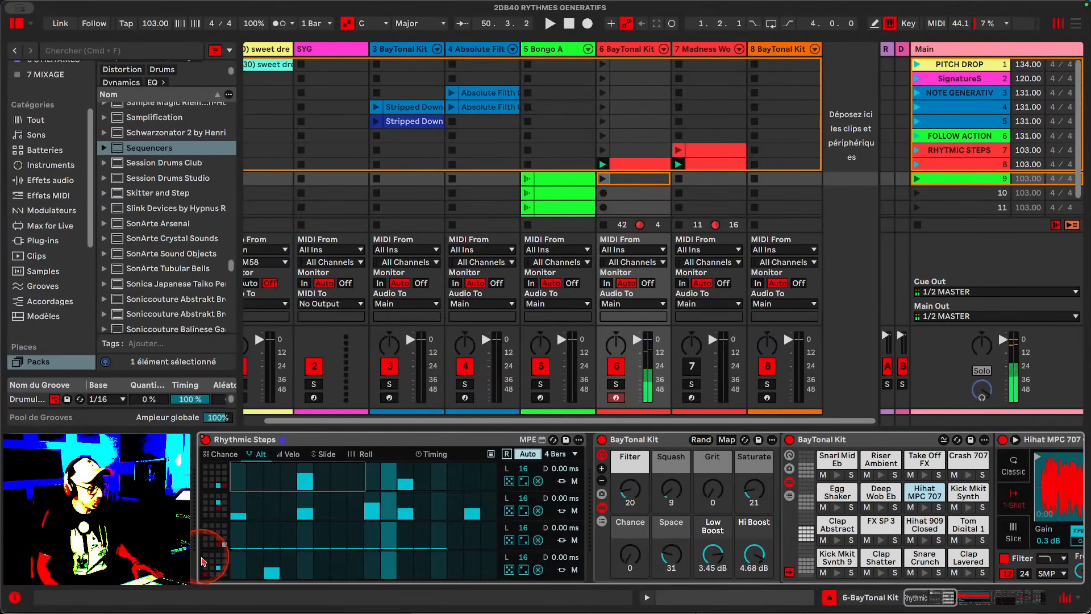
# - Mute the three upper Rhythmic Steps lanes and start playback
pyautogui.click(575, 540)
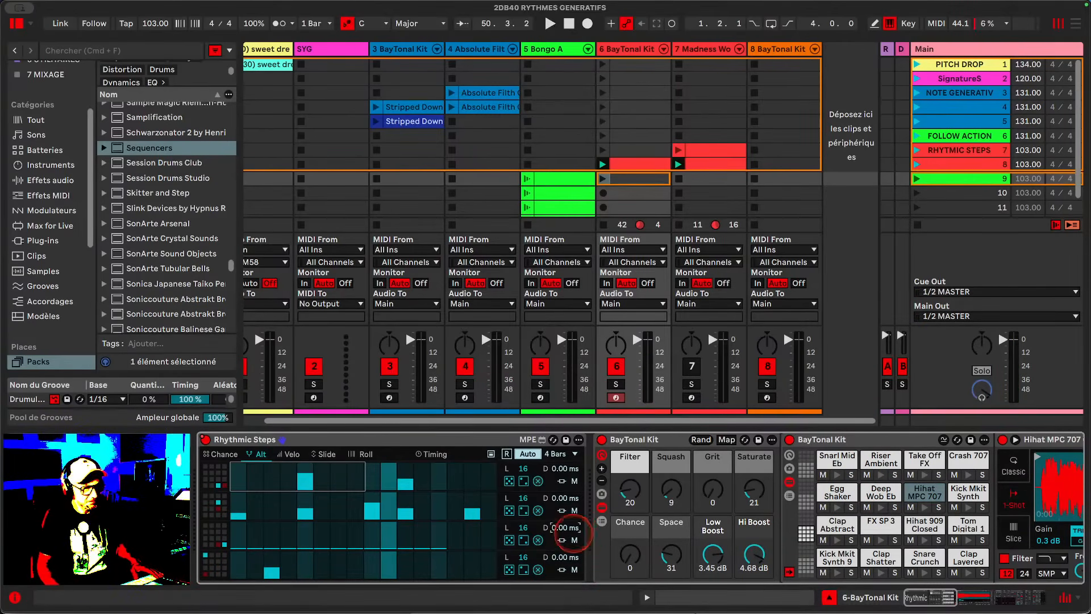
pyautogui.click(574, 511)
pyautogui.press('space')
pyautogui.click(574, 481)
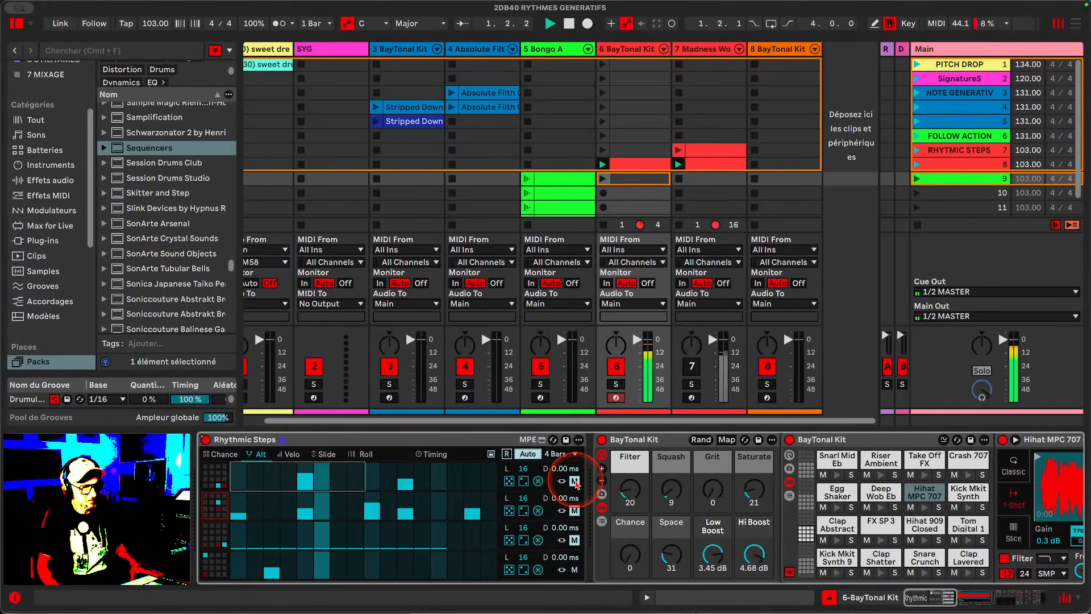
# - Add an Alt step on the bottom lane, then adjust a bottom-lane step in the Chance view
pyautogui.click(269, 571)
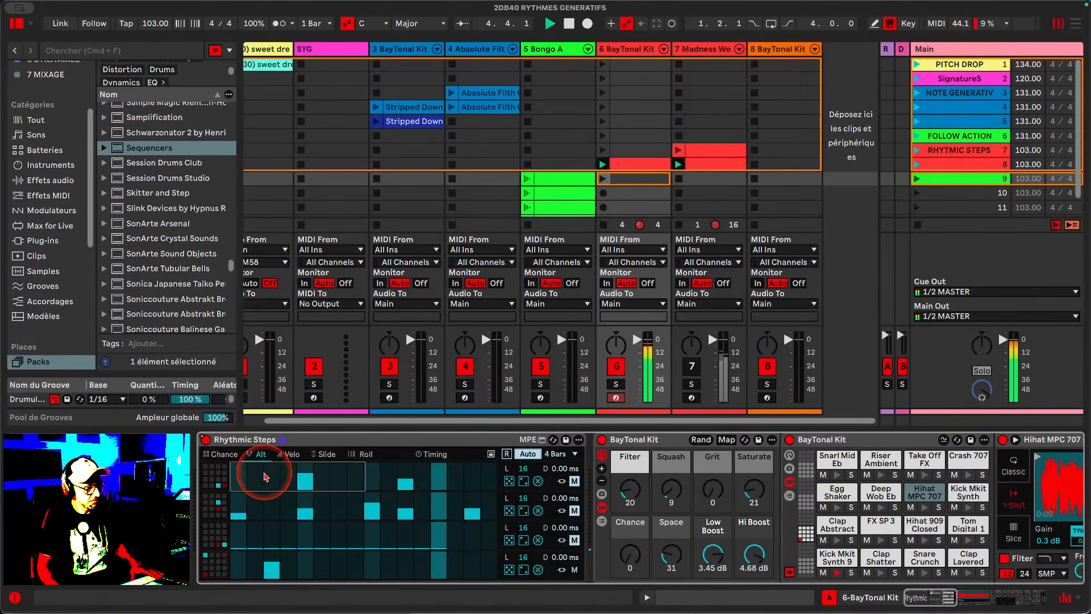
pyautogui.click(223, 454)
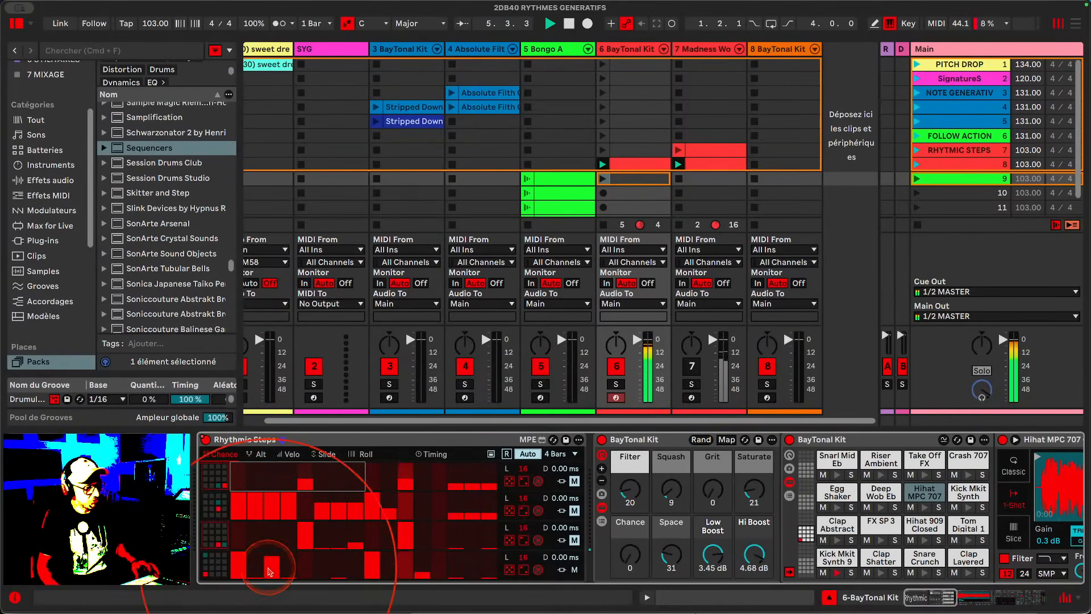
pyautogui.click(306, 570)
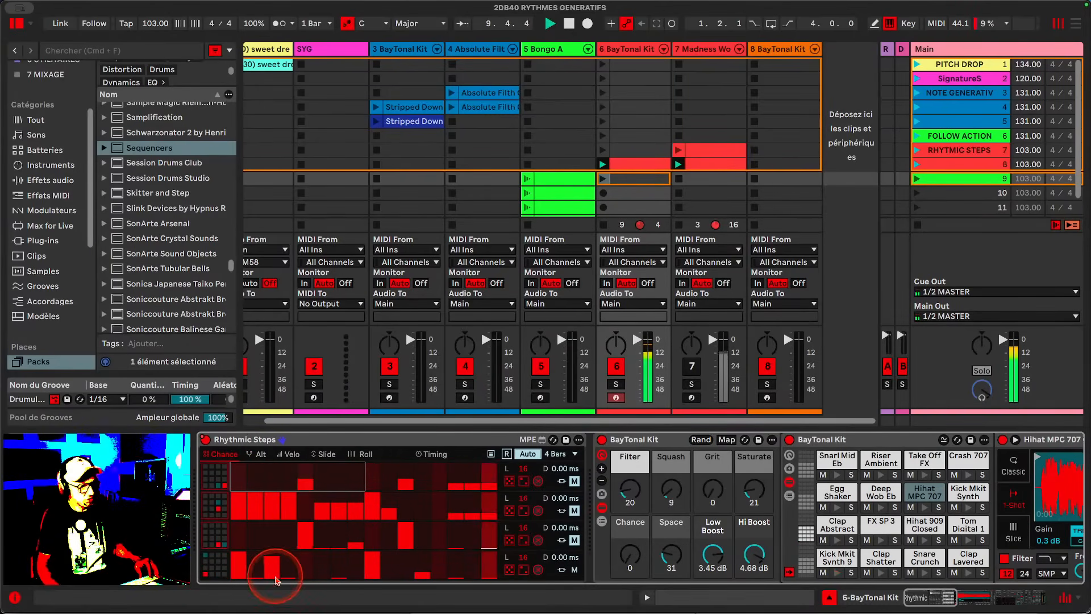
# - Cycle through the Alt, Velo and Slide views of Rhythmic Steps
pyautogui.click(256, 454)
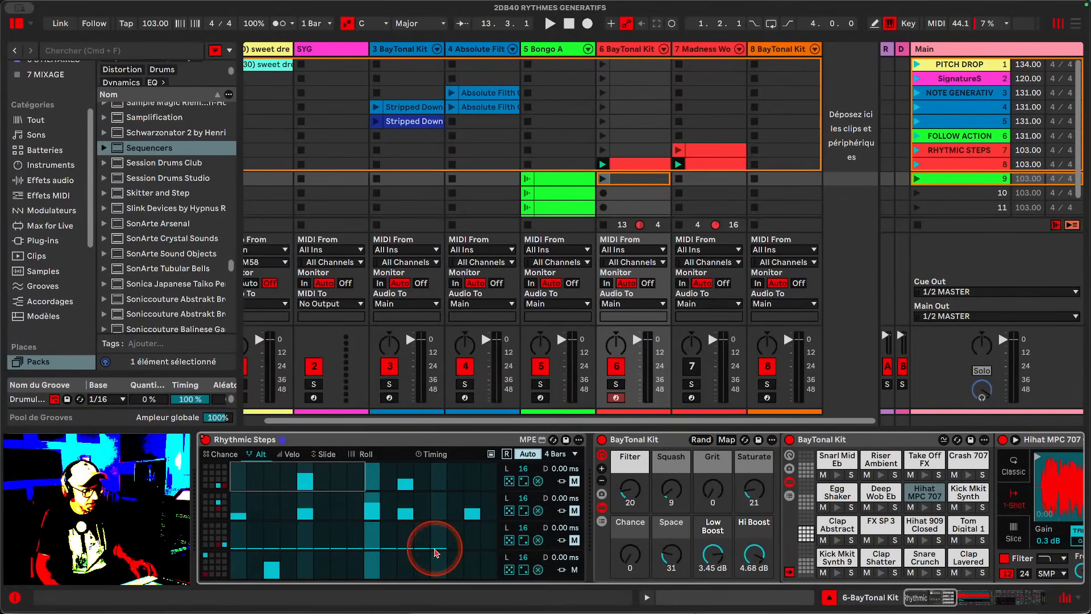
pyautogui.click(291, 454)
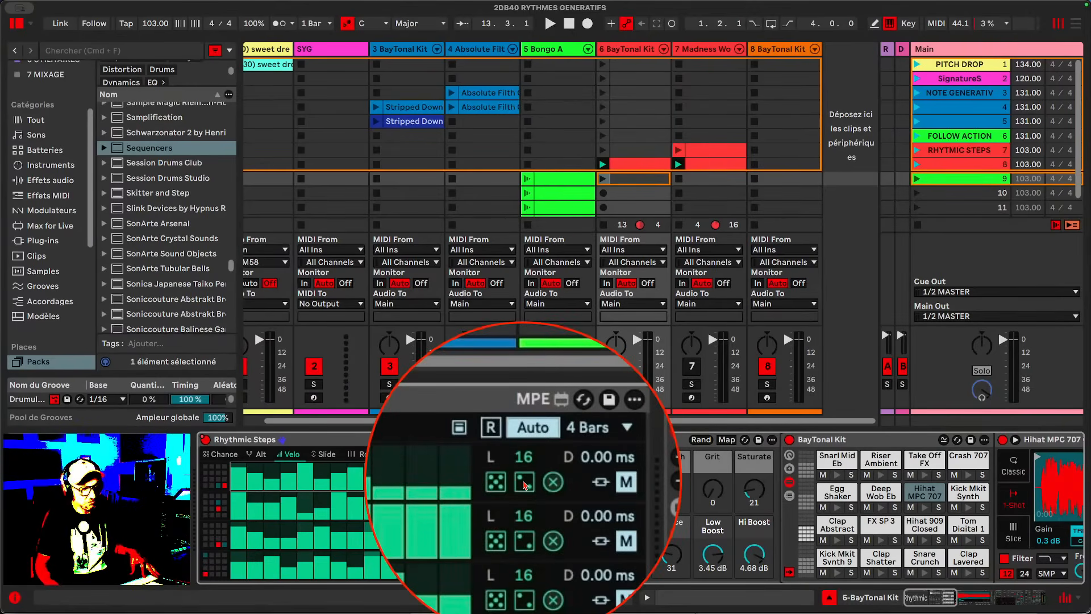
pyautogui.click(327, 454)
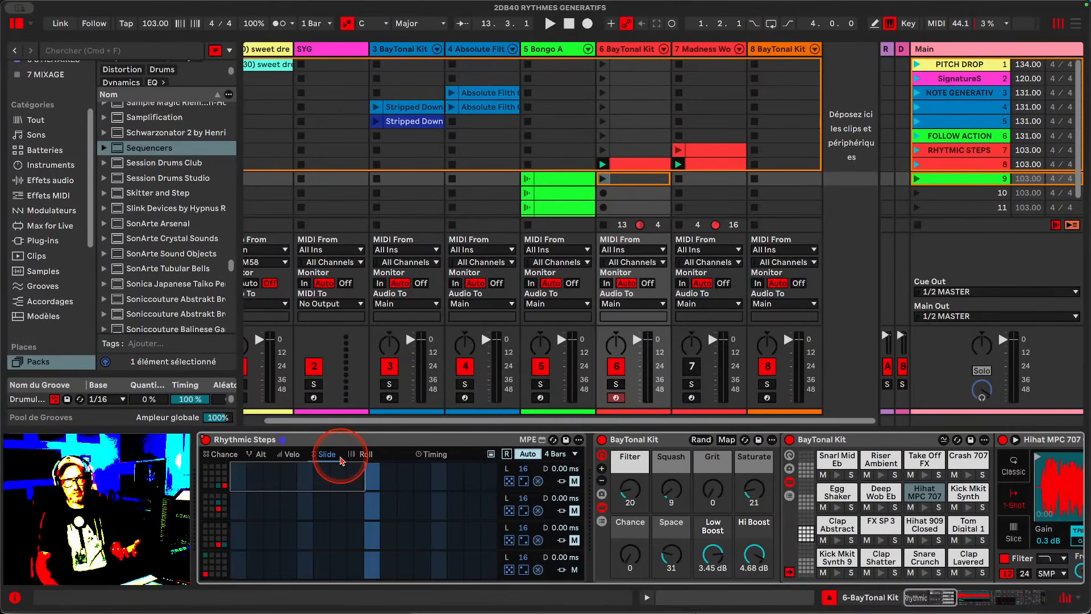
# - Add a slide on a second-lane step and drag its slide value down
pyautogui.click(341, 502)
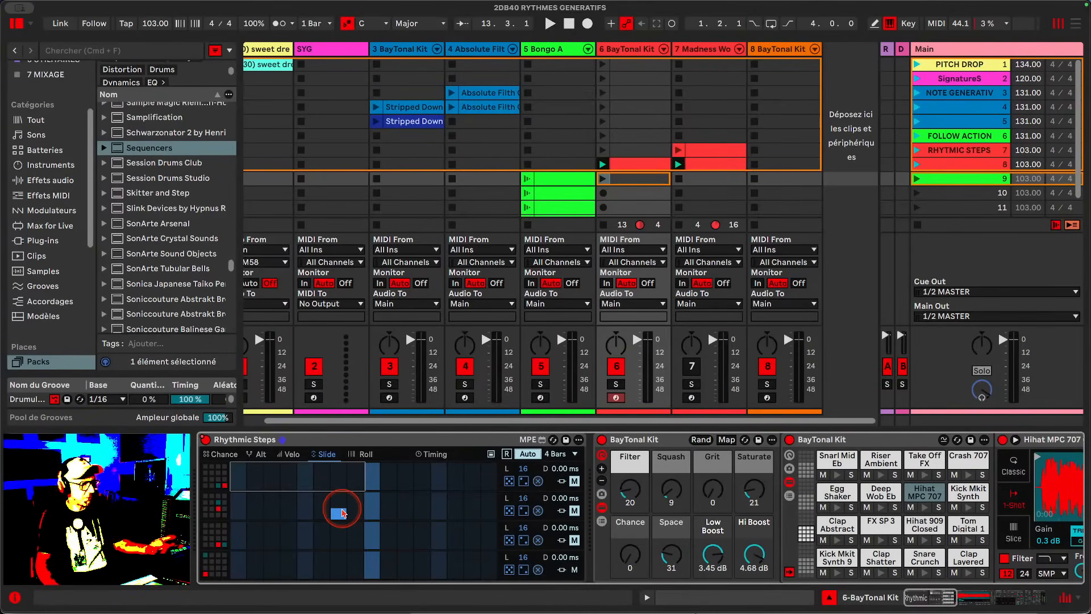
pyautogui.hscroll(1, 342, 513)
pyautogui.moveTo(343, 513)
pyautogui.mouseDown()
pyautogui.moveTo(342, 483)
pyautogui.moveTo(334, 570)
pyautogui.mouseUp()
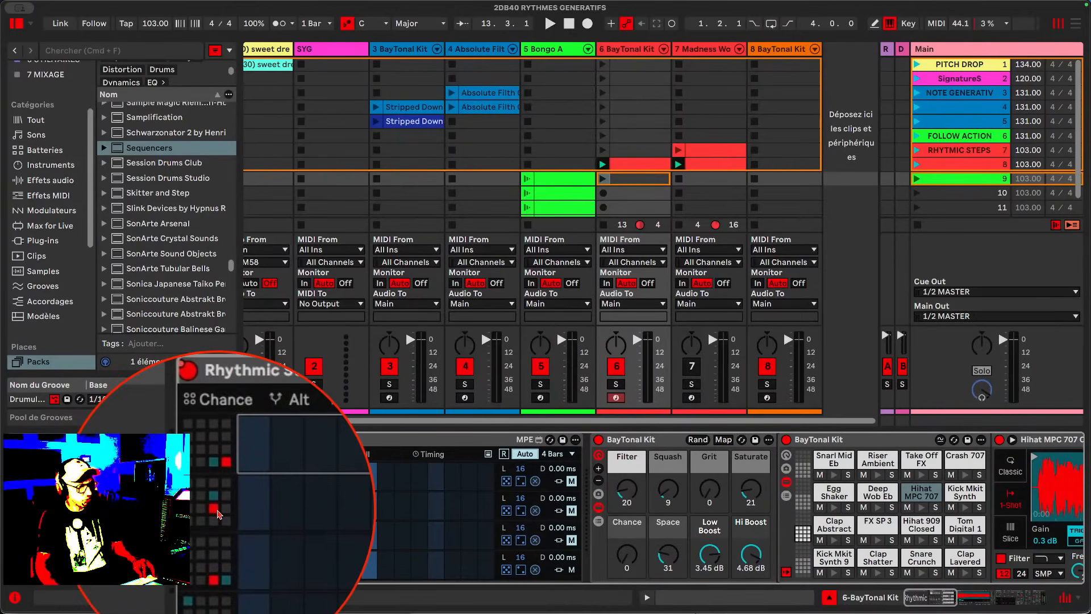
# - Open the Roll view, unmute the top lane and stop playback
pyautogui.click(362, 455)
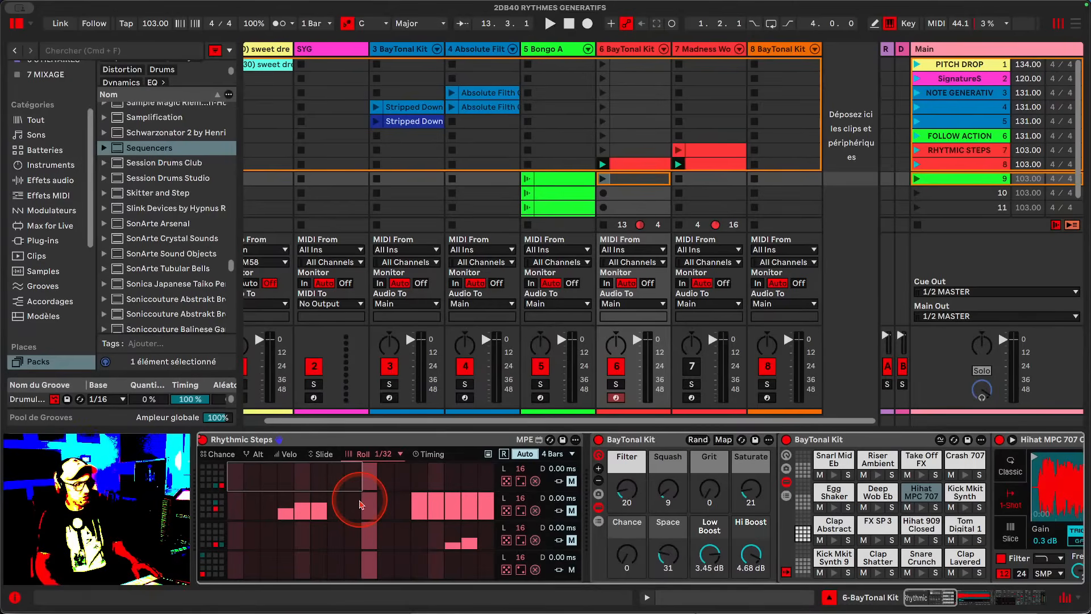
pyautogui.click(571, 480)
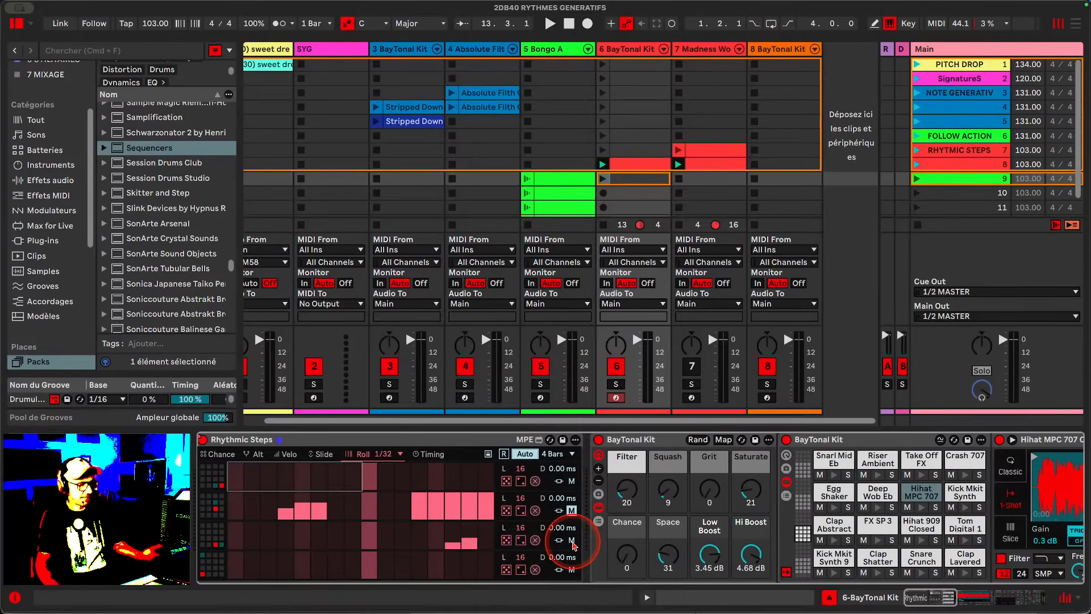
pyautogui.press('space')
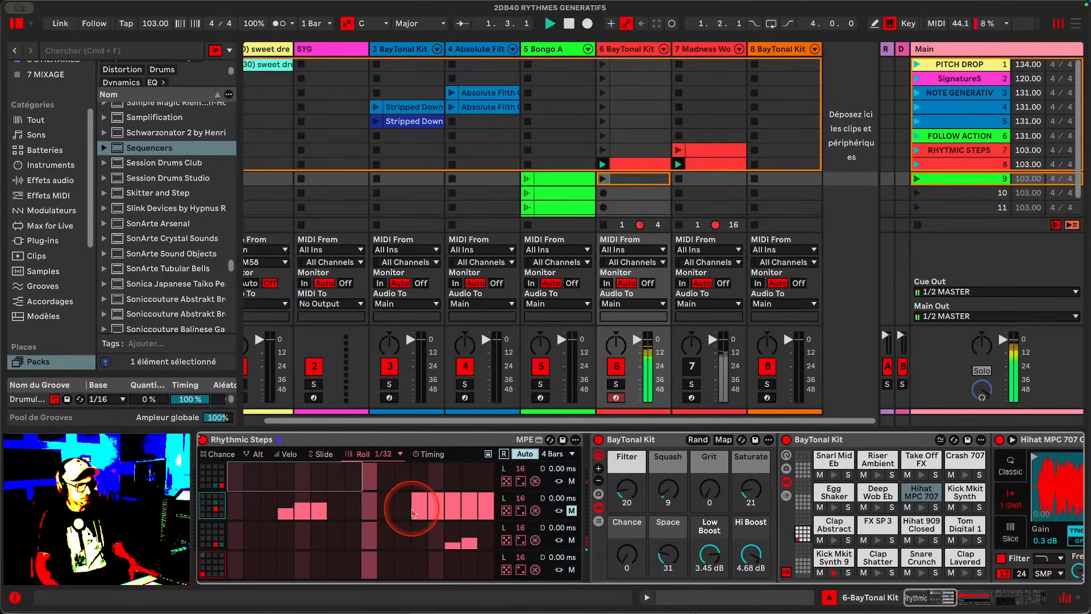
# - Toggle the mutes of all four Rhythmic Steps lanes
pyautogui.click(572, 481)
pyautogui.click(571, 510)
pyautogui.click(572, 540)
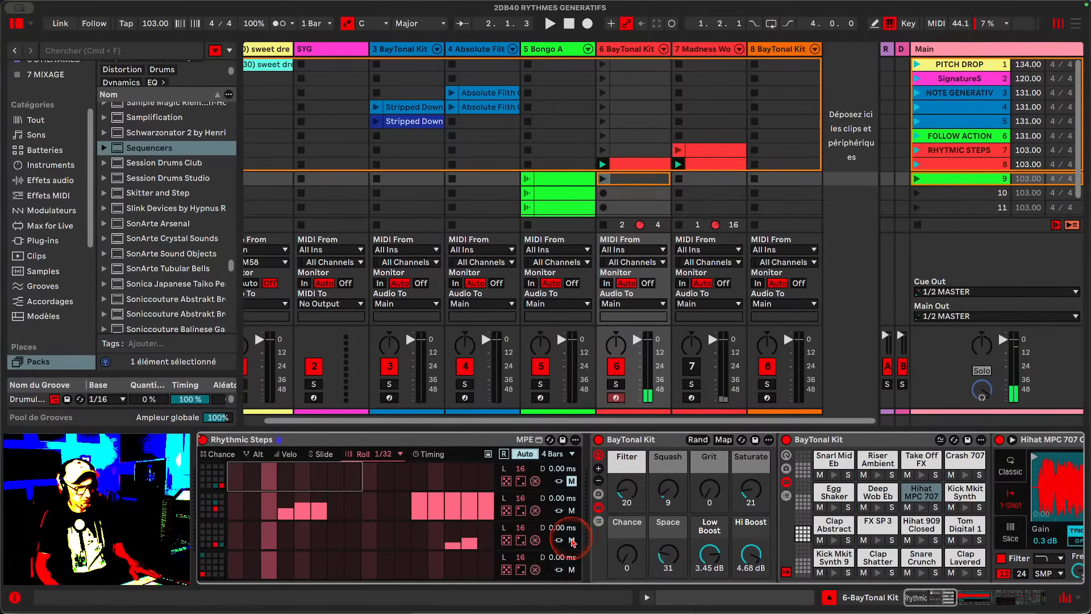
pyautogui.click(572, 570)
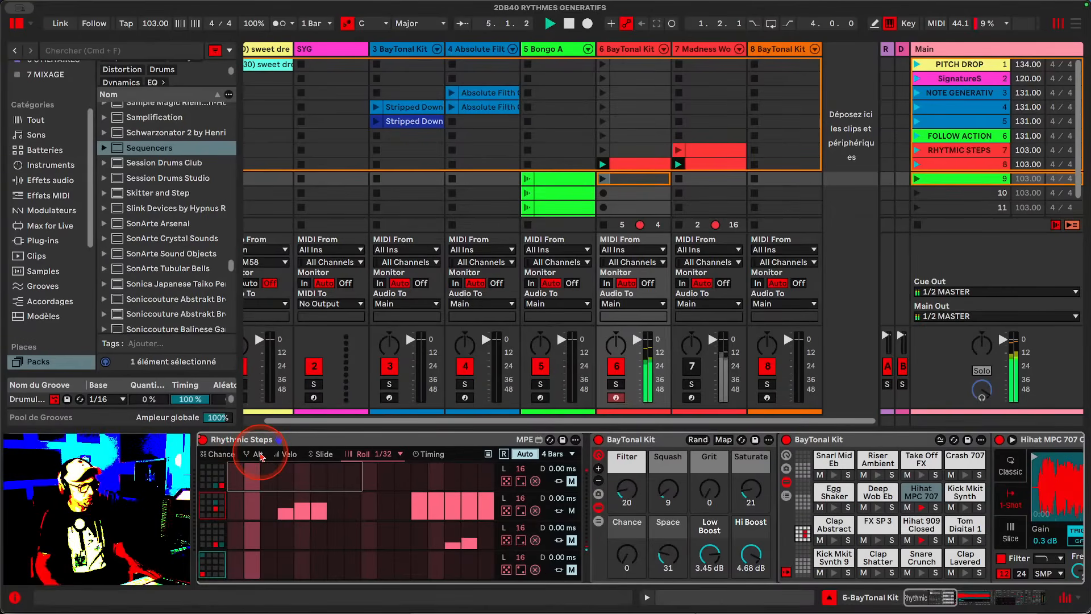
# - Cycle through the Chance and Slide views, then set the Roll rate to 1/32
pyautogui.click(228, 455)
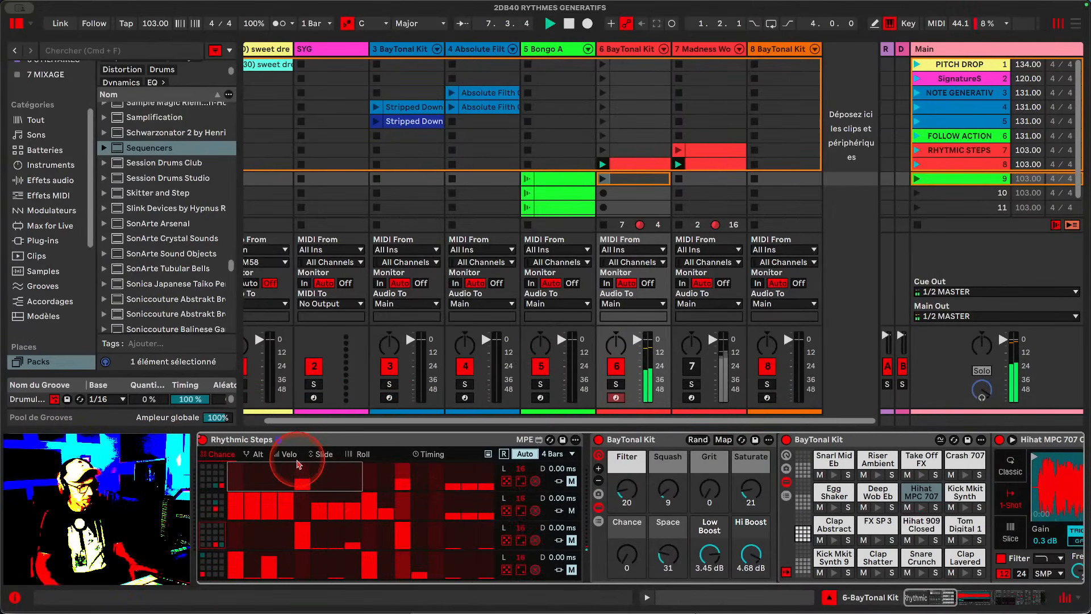
pyautogui.click(321, 455)
pyautogui.click(358, 455)
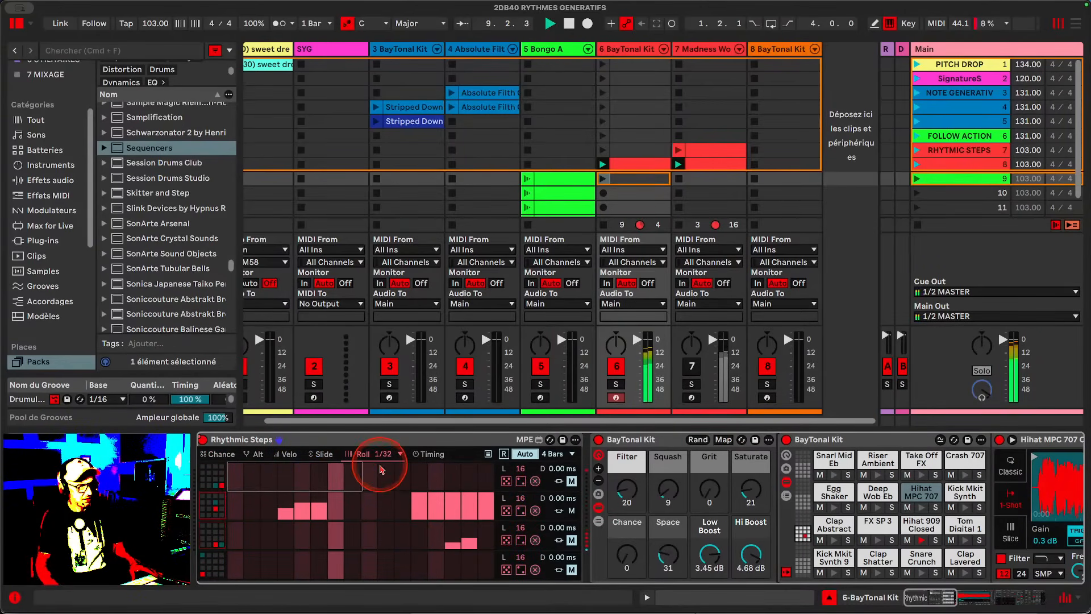
pyautogui.click(400, 454)
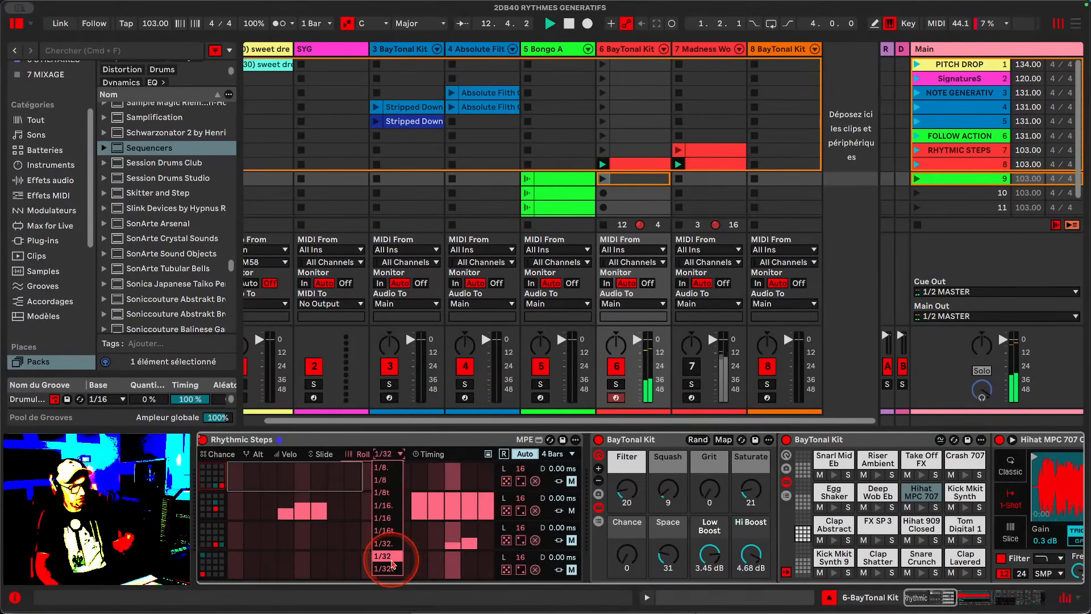
pyautogui.click(392, 564)
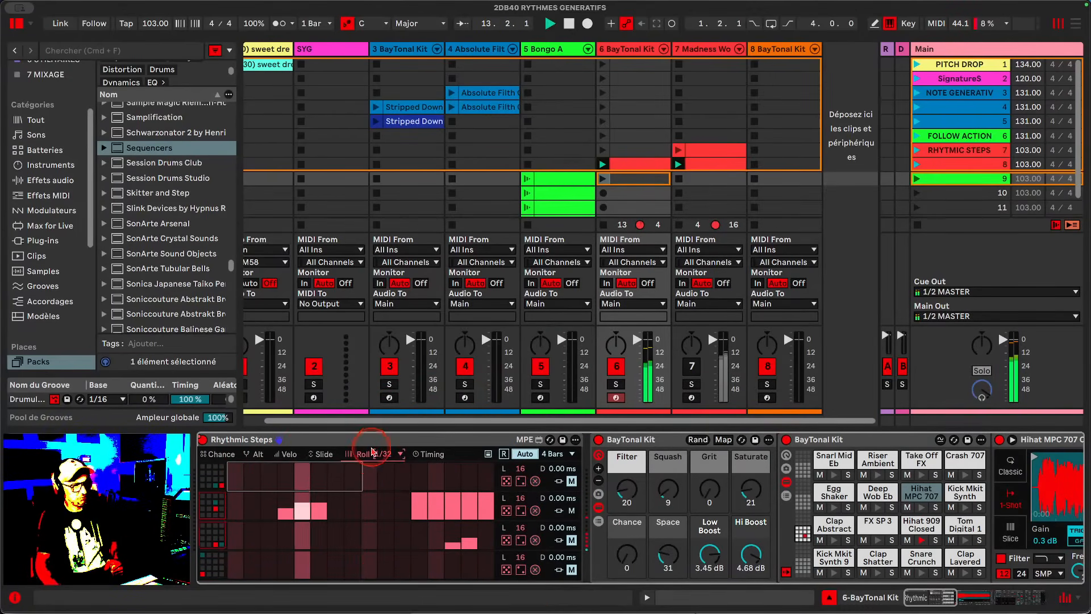
# - Open the Timing view and examine its Time Shuffling length, global amount and clock speed settings
pyautogui.click(431, 456)
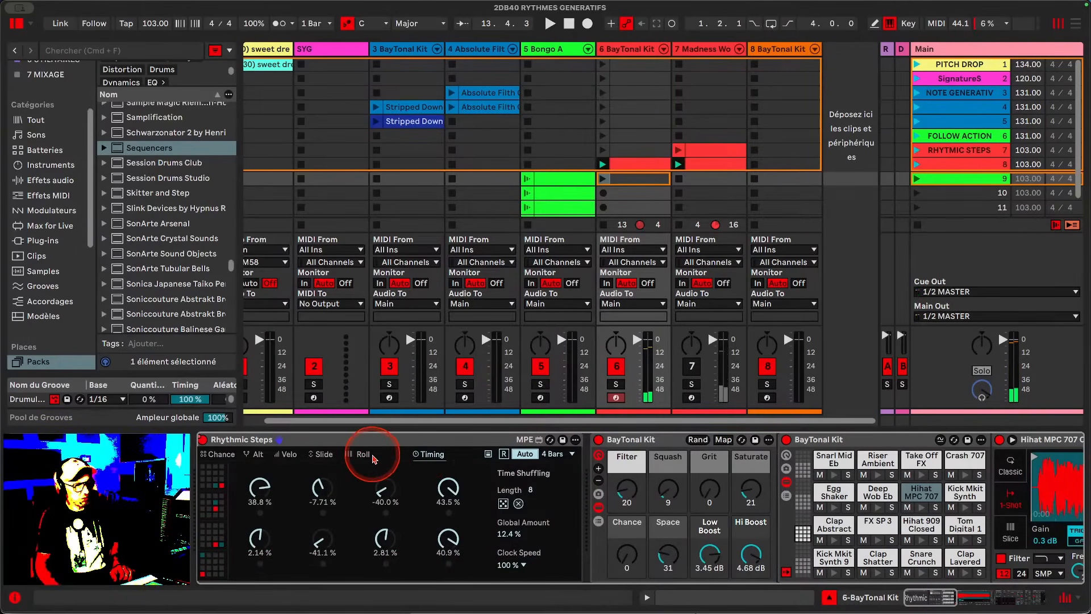
pyautogui.click(373, 456)
pyautogui.click(447, 456)
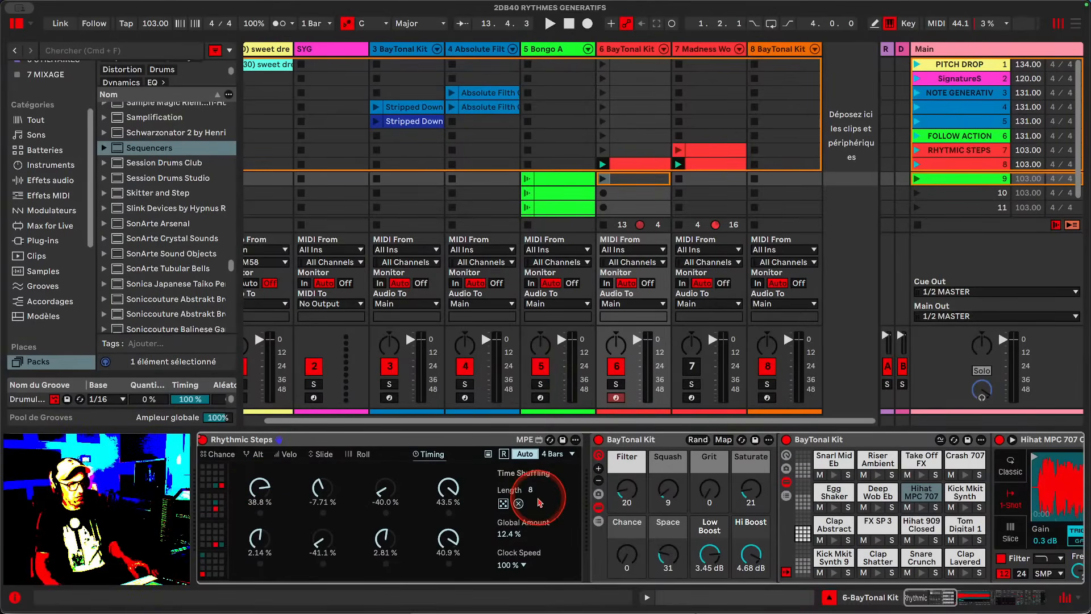
pyautogui.moveTo(533, 507); pyautogui.dragTo(533, 570)
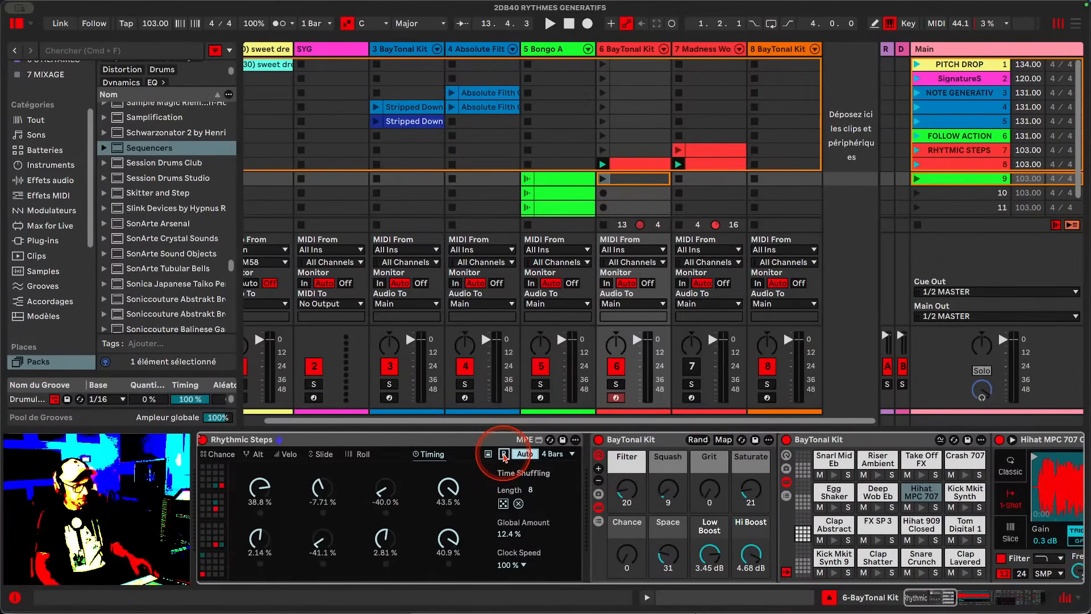
# - Switch to the Chance view and set the sequence length to 4 Bars
pyautogui.click(202, 459)
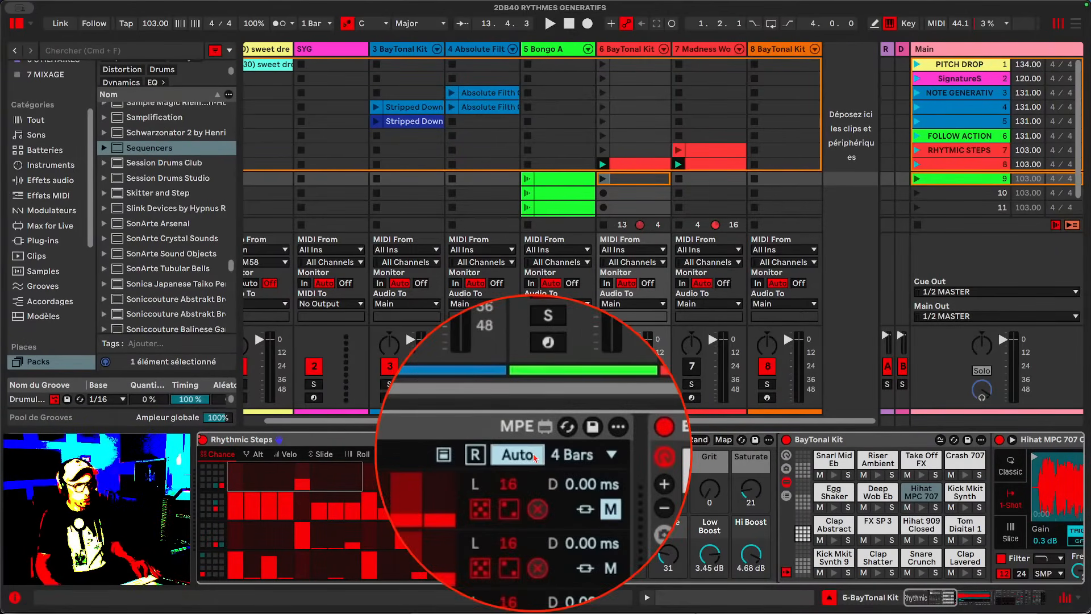
pyautogui.click(554, 453)
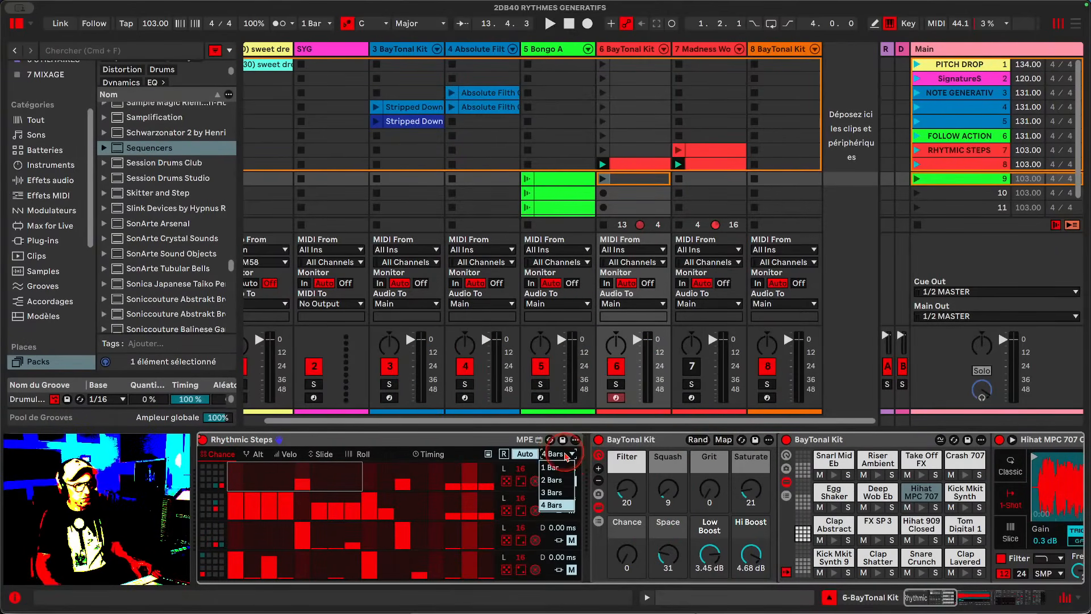
pyautogui.click(559, 505)
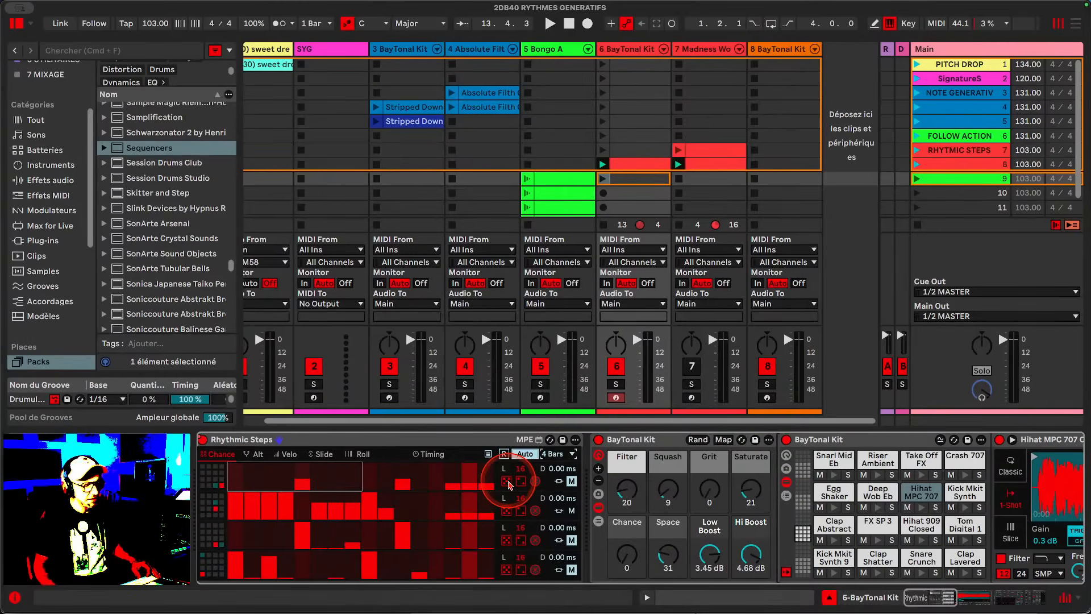
# - Switch through the Alt view to the Slide view, then randomize and clear the top lane's slides
pyautogui.click(257, 457)
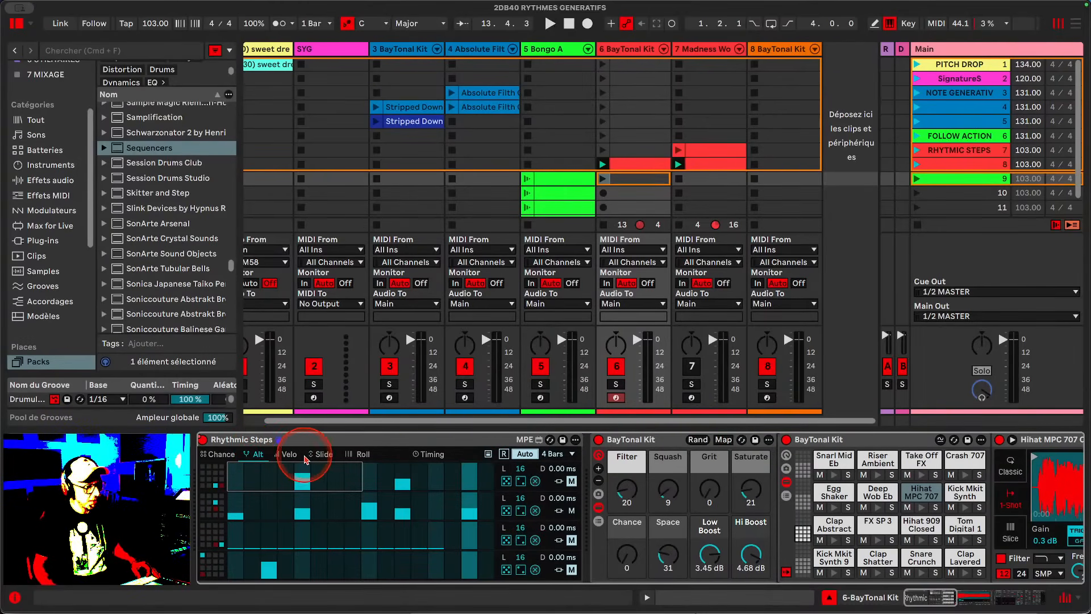
pyautogui.click(324, 457)
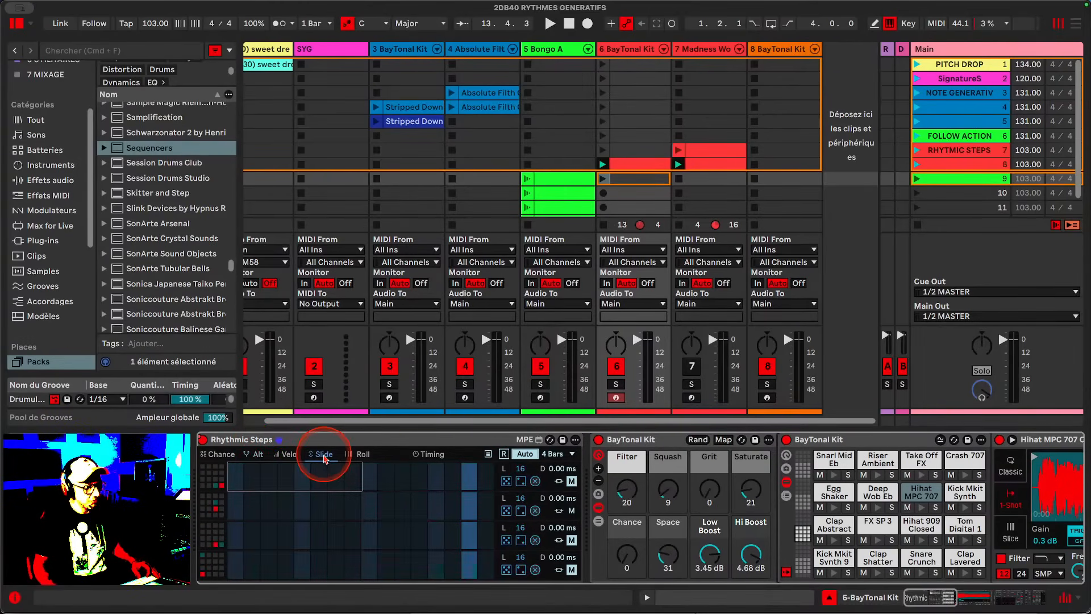
pyautogui.click(521, 482)
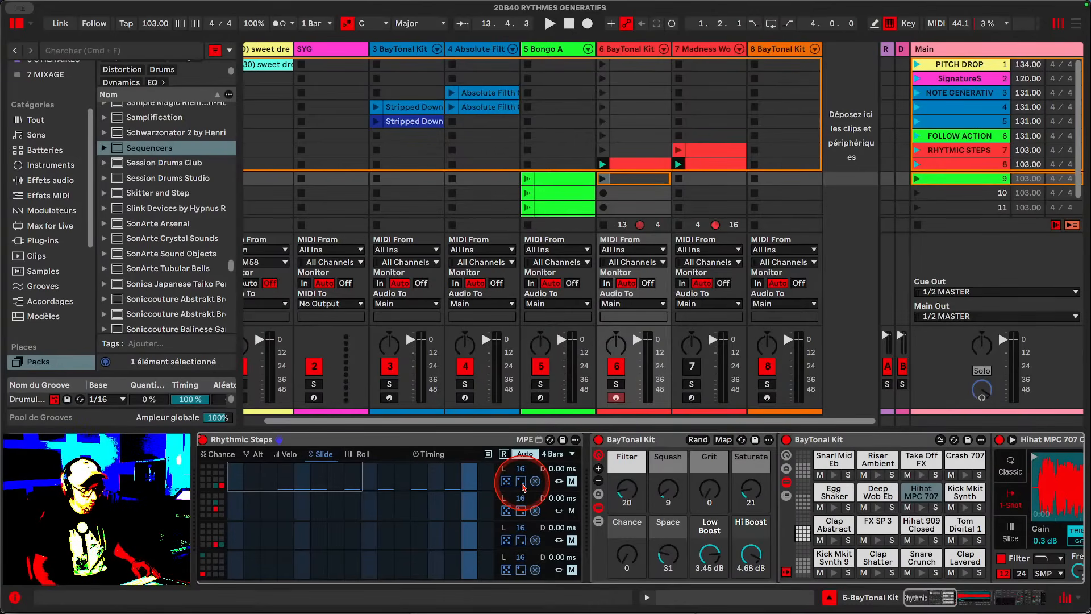
pyautogui.click(535, 481)
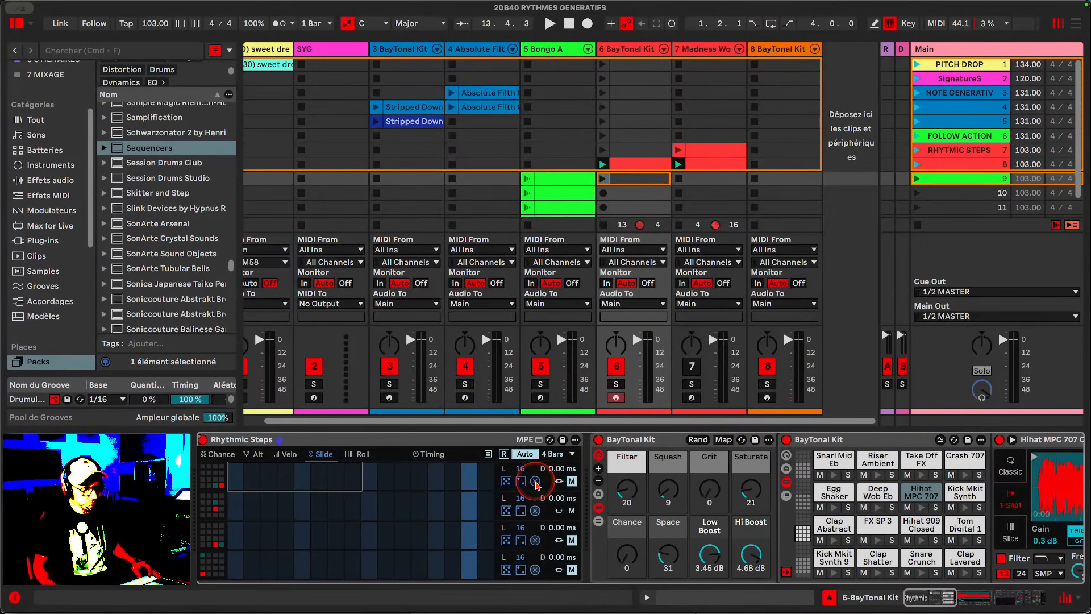
# - Randomize the top lane's slides several times in a row, then clear them
pyautogui.click(507, 482)
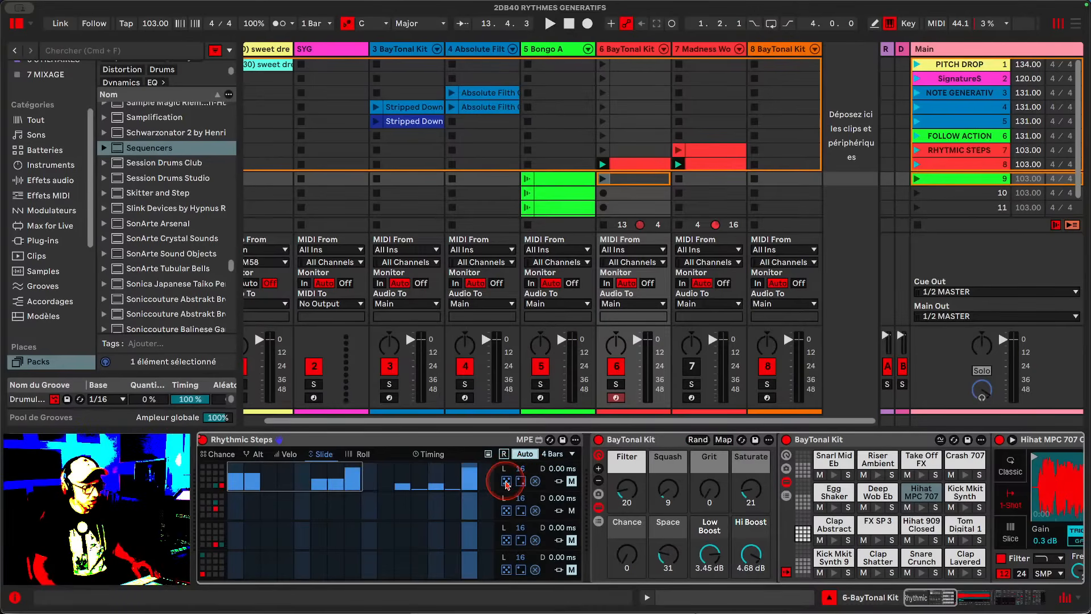
pyautogui.click(506, 481)
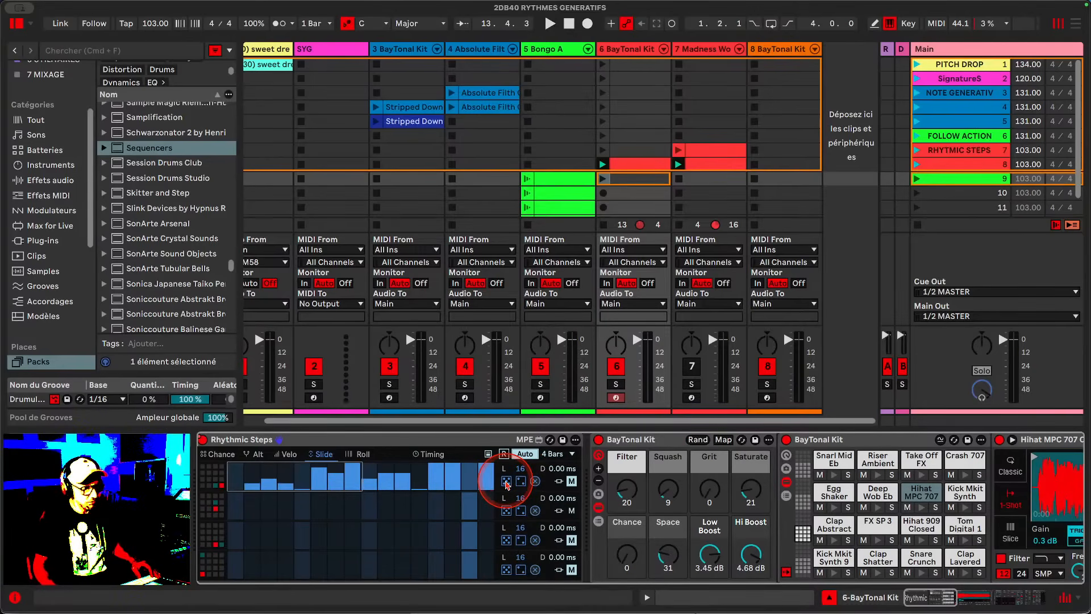
pyautogui.click(506, 482)
pyautogui.click(506, 481)
pyautogui.click(506, 482)
pyautogui.click(506, 482)
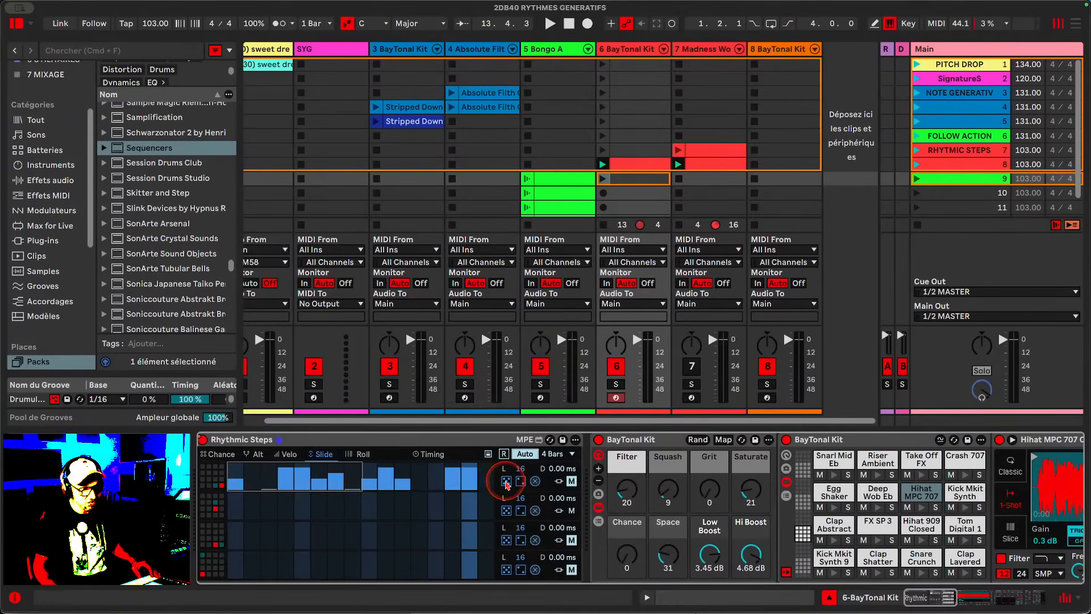
pyautogui.click(507, 482)
pyautogui.click(506, 482)
pyautogui.click(507, 482)
pyautogui.click(507, 482)
pyautogui.click(506, 482)
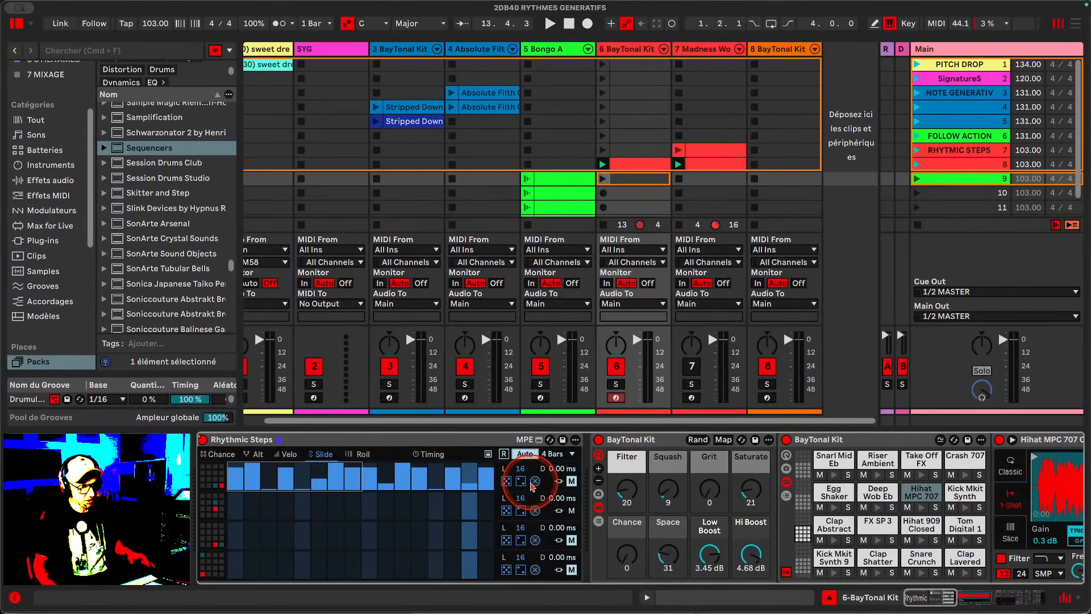
pyautogui.click(535, 481)
# - Generate new random slides for the top lane repeatedly with the other randomizer, then clear them
pyautogui.click(520, 481)
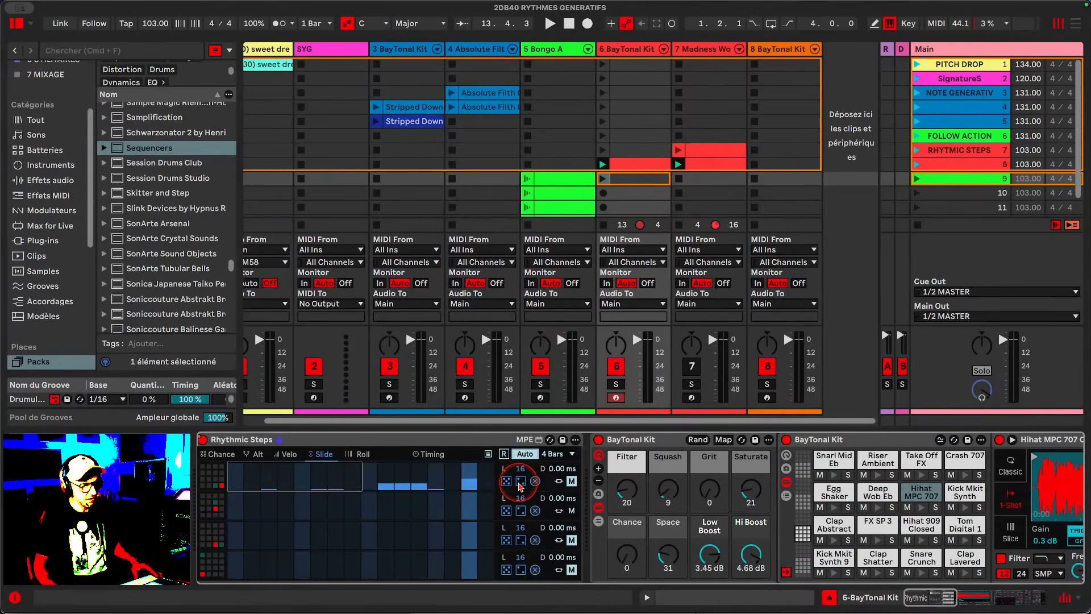
pyautogui.click(521, 483)
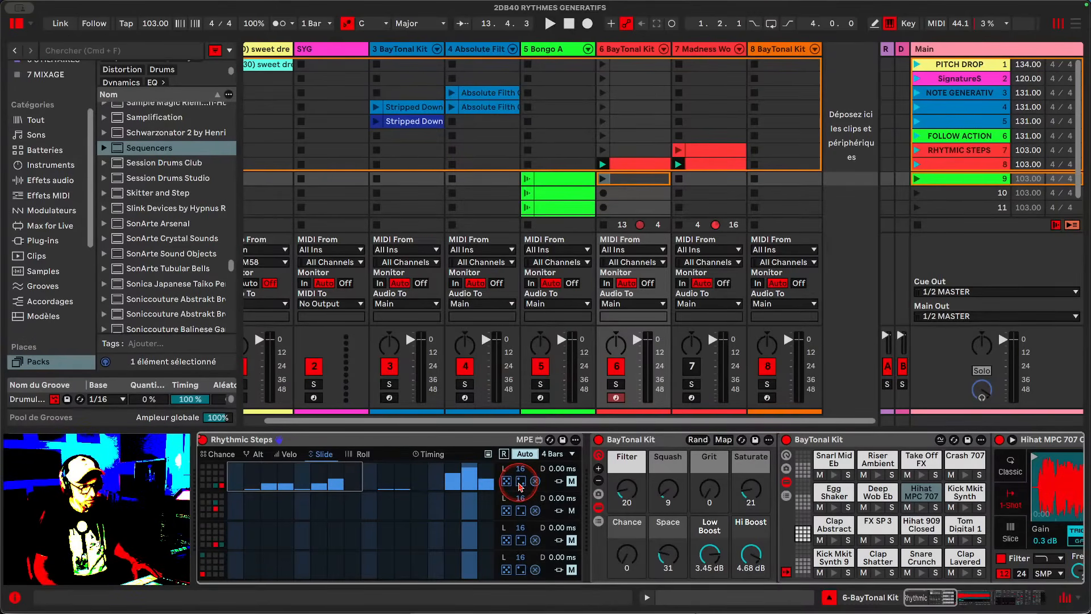
pyautogui.click(521, 483)
pyautogui.click(520, 483)
pyautogui.click(521, 483)
pyautogui.click(521, 483)
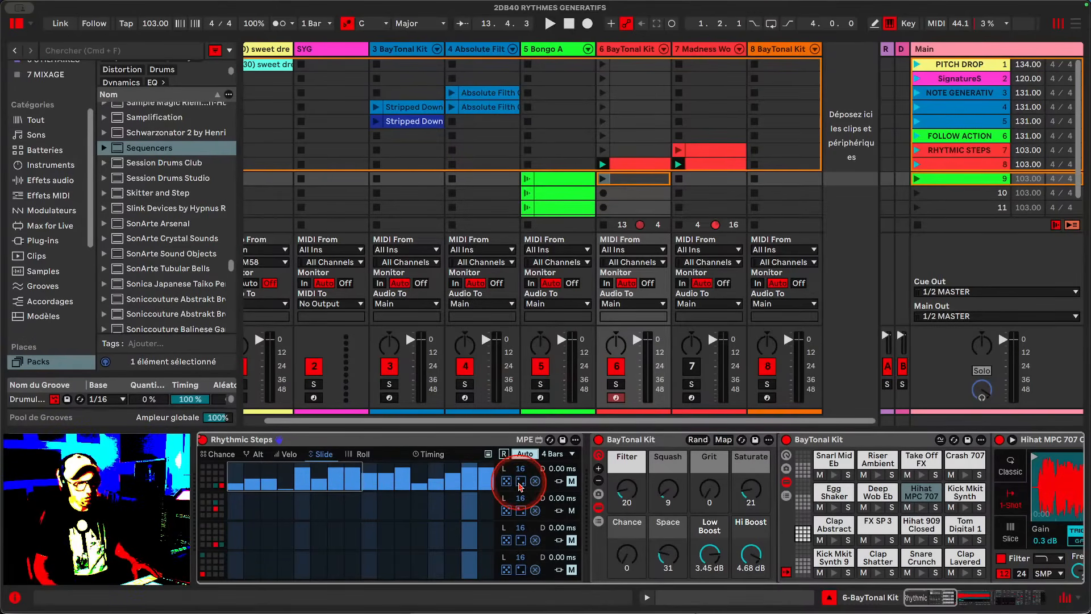
pyautogui.click(521, 483)
pyautogui.click(521, 483)
pyautogui.click(534, 481)
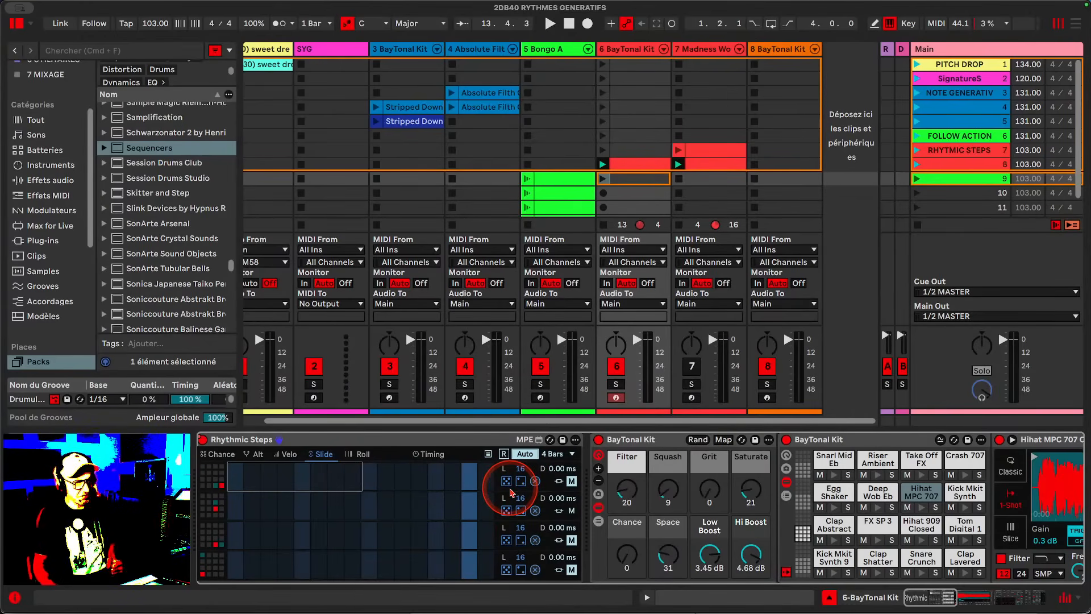
# - Try adjusting the top lane's delay and toggle its follow option on and off
pyautogui.click(520, 569)
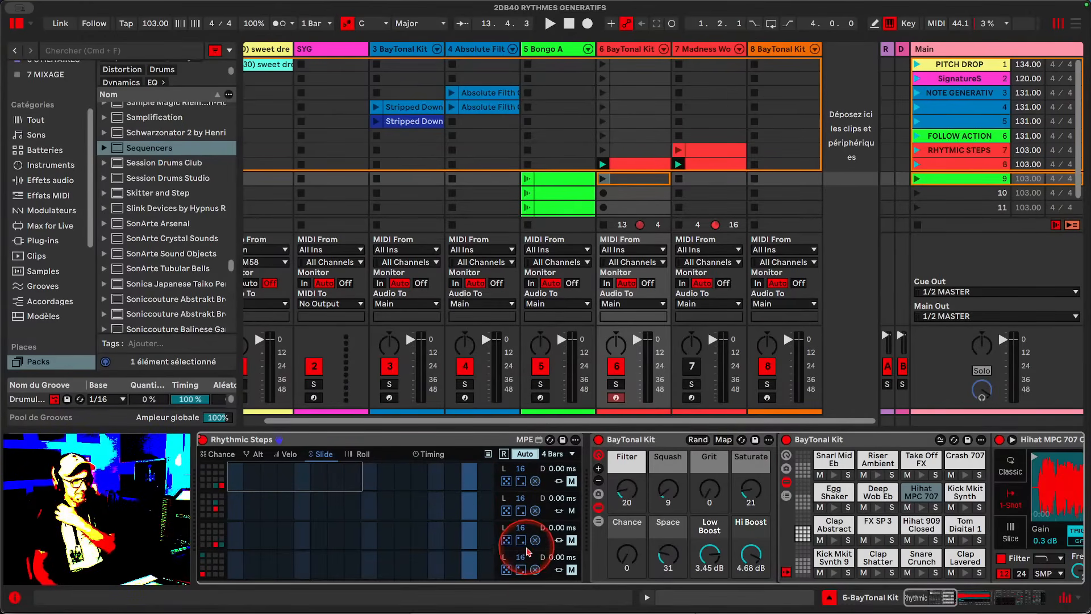
pyautogui.click(561, 481)
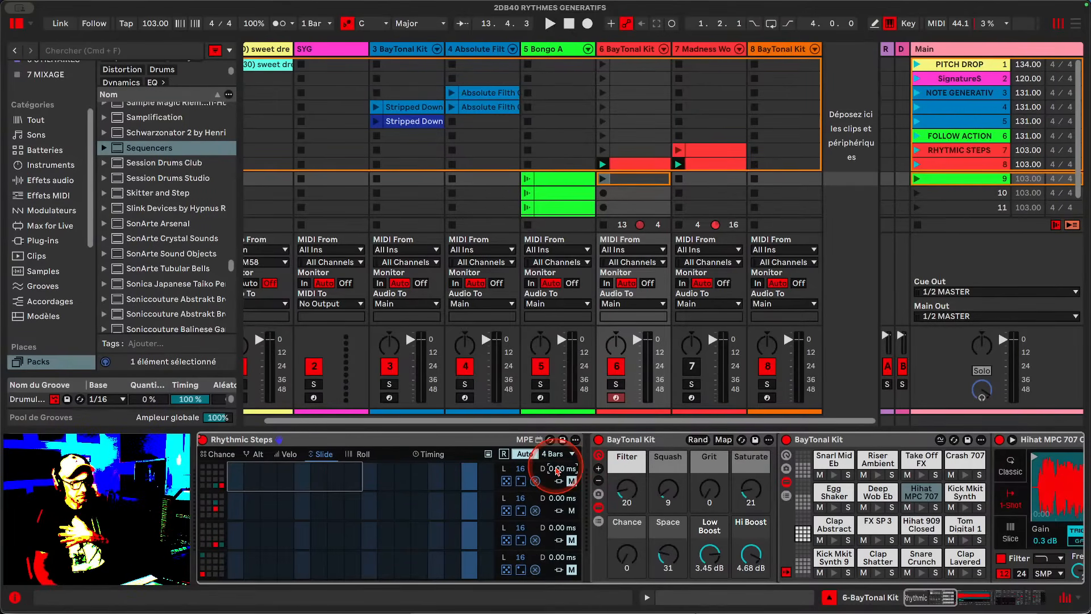
pyautogui.moveTo(549, 468); pyautogui.dragTo(552, 500)
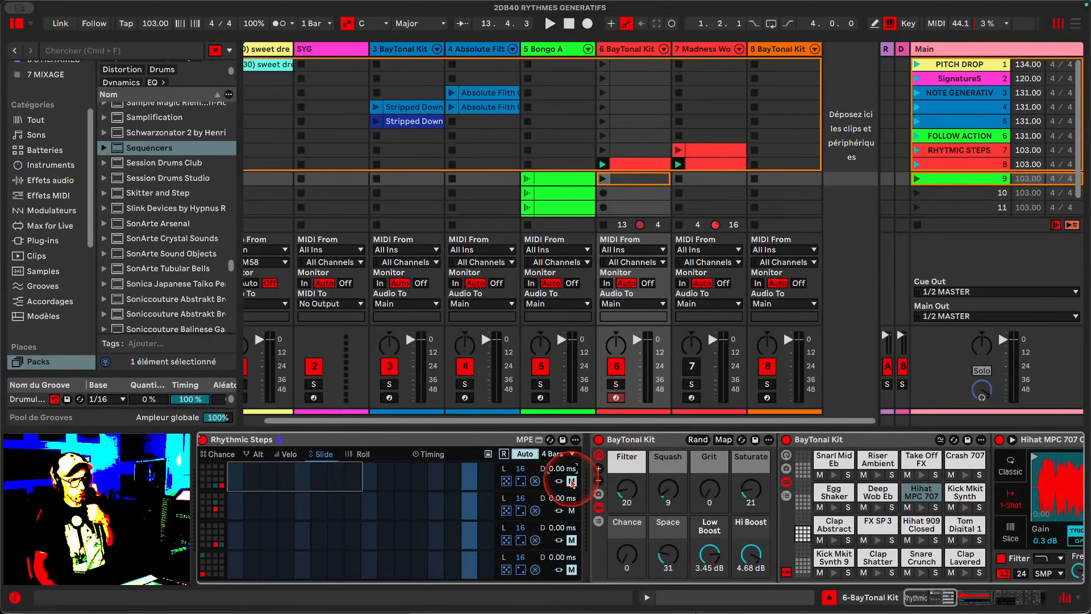
pyautogui.click(559, 482)
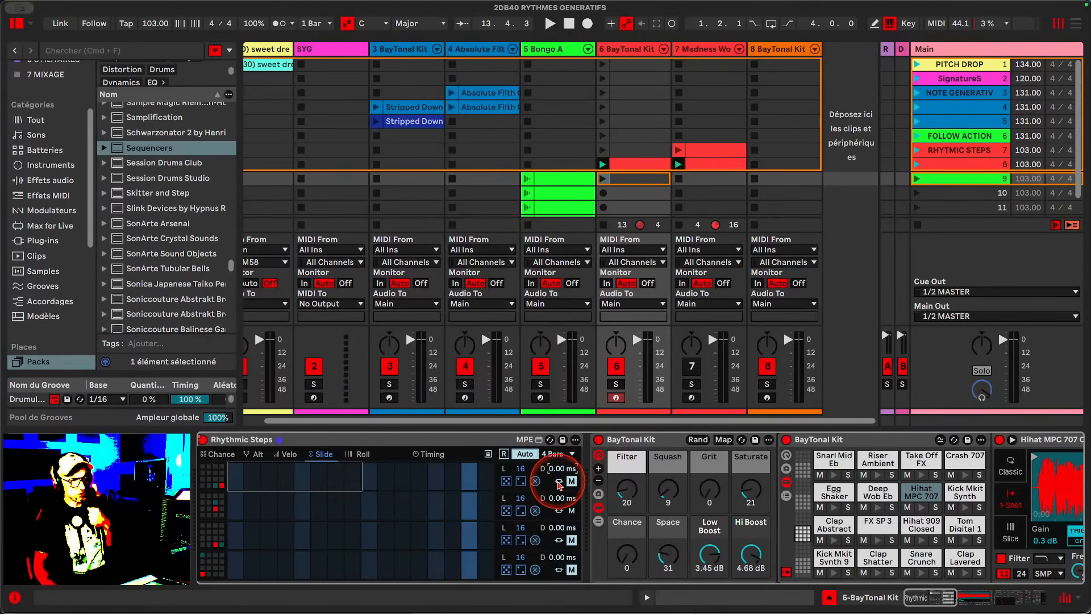
# - Return to the Chance view and set the second lane's length to 8 steps
pyautogui.click(223, 455)
pyautogui.click(559, 510)
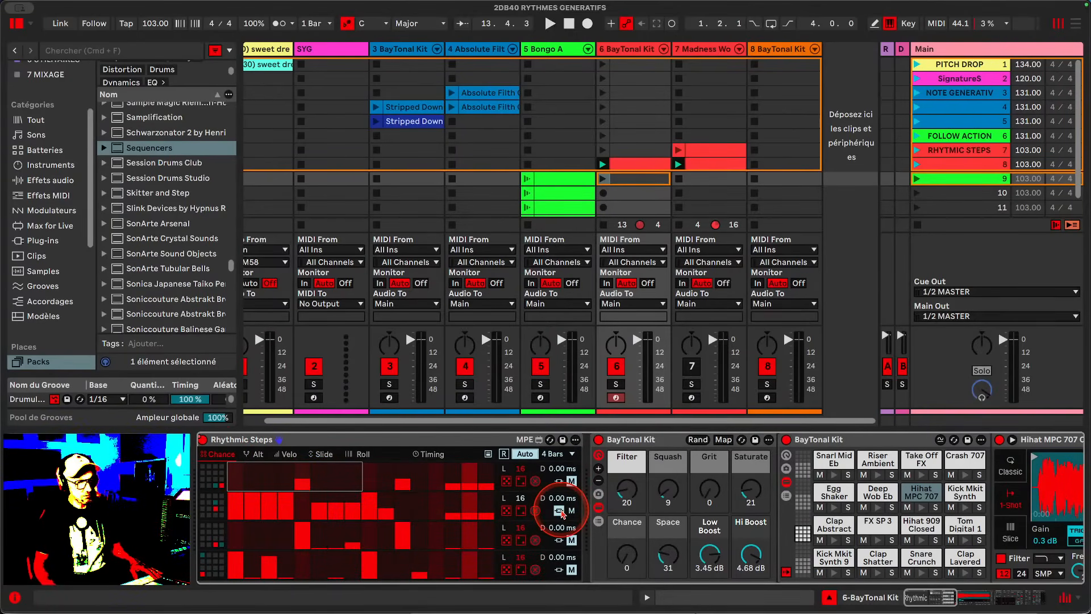
pyautogui.click(559, 513)
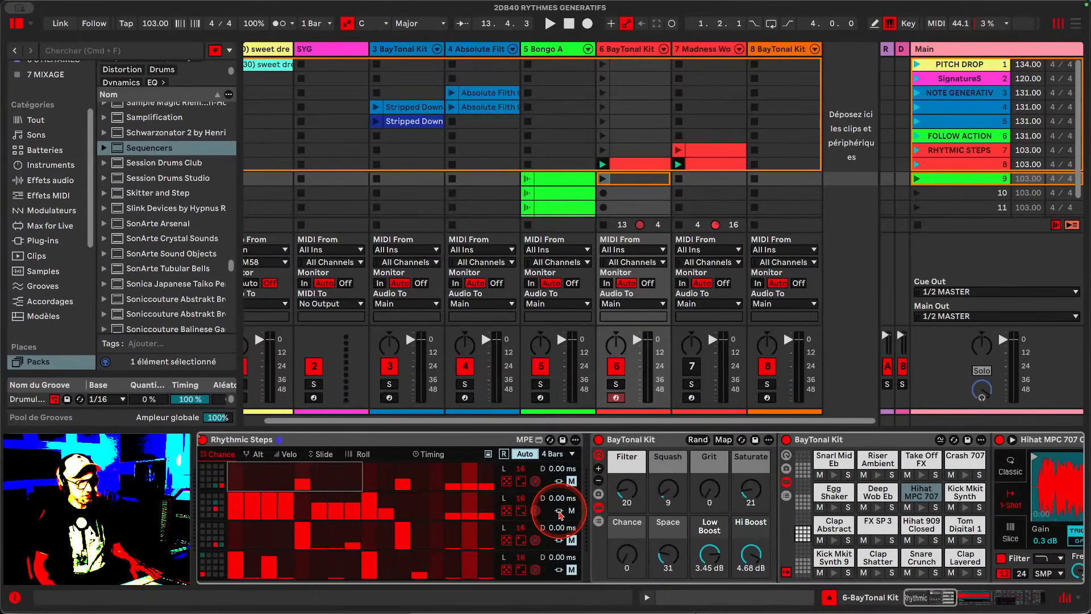
pyautogui.moveTo(521, 498); pyautogui.dragTo(521, 540)
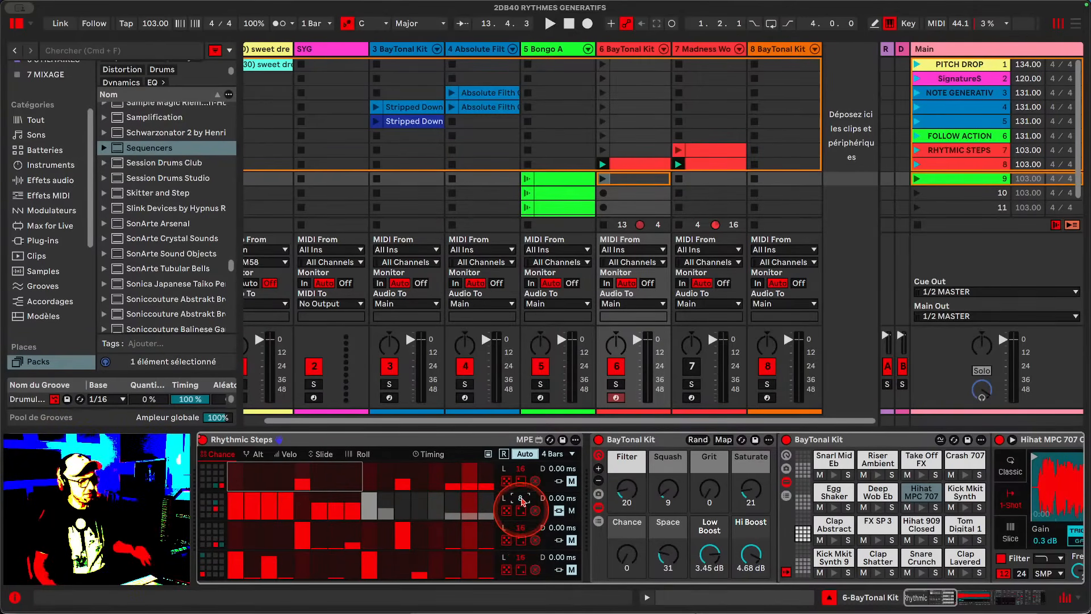
# - Start playback, edit a second-lane step's chance and set the second lane's length to 16 steps
pyautogui.press('space')
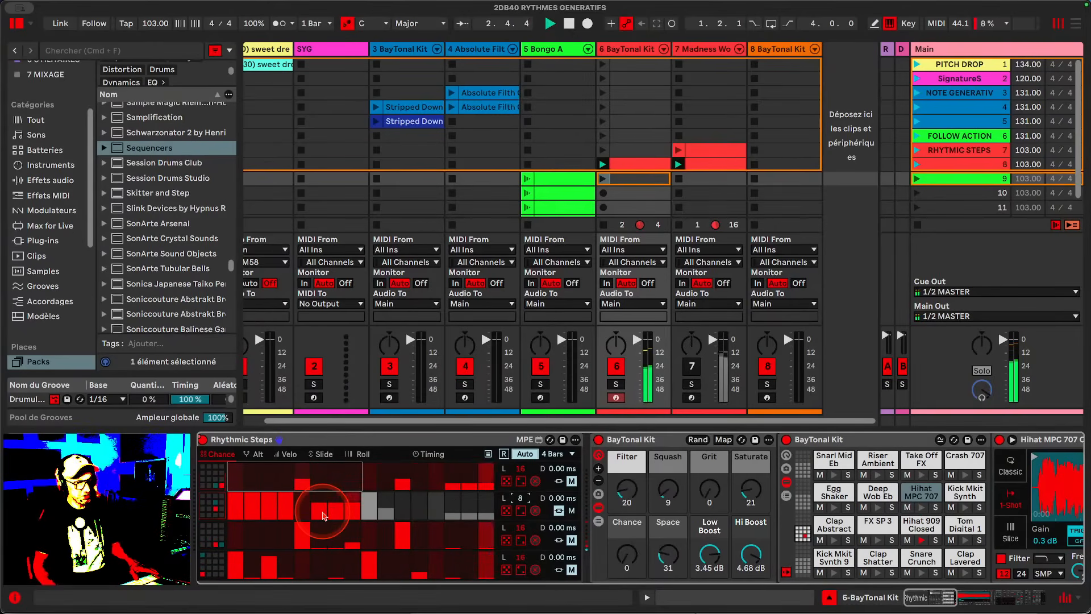
pyautogui.click(575, 483)
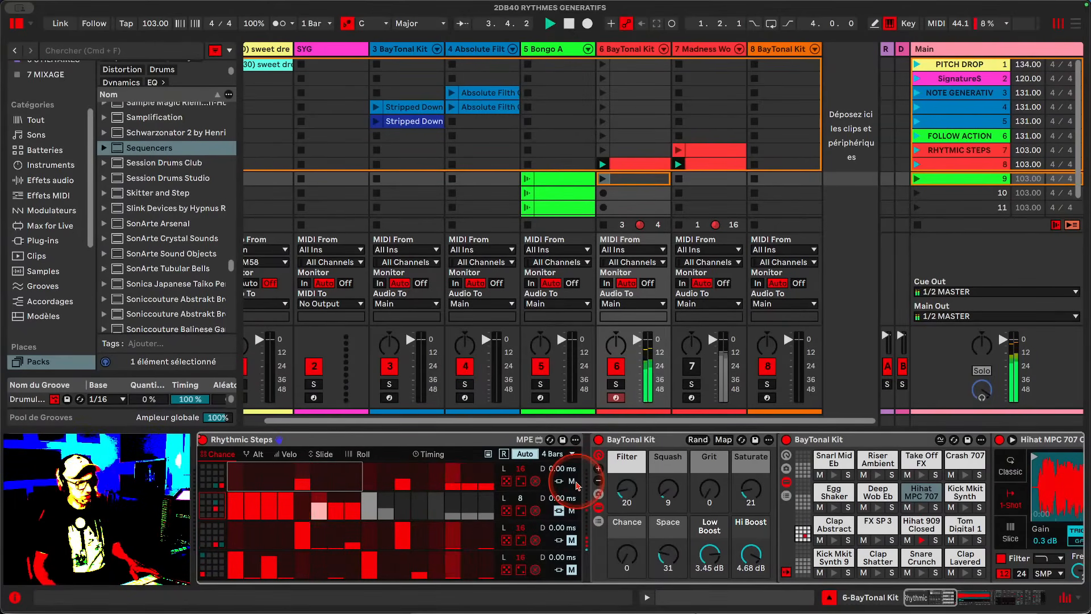
pyautogui.hscroll(-1, 576, 483)
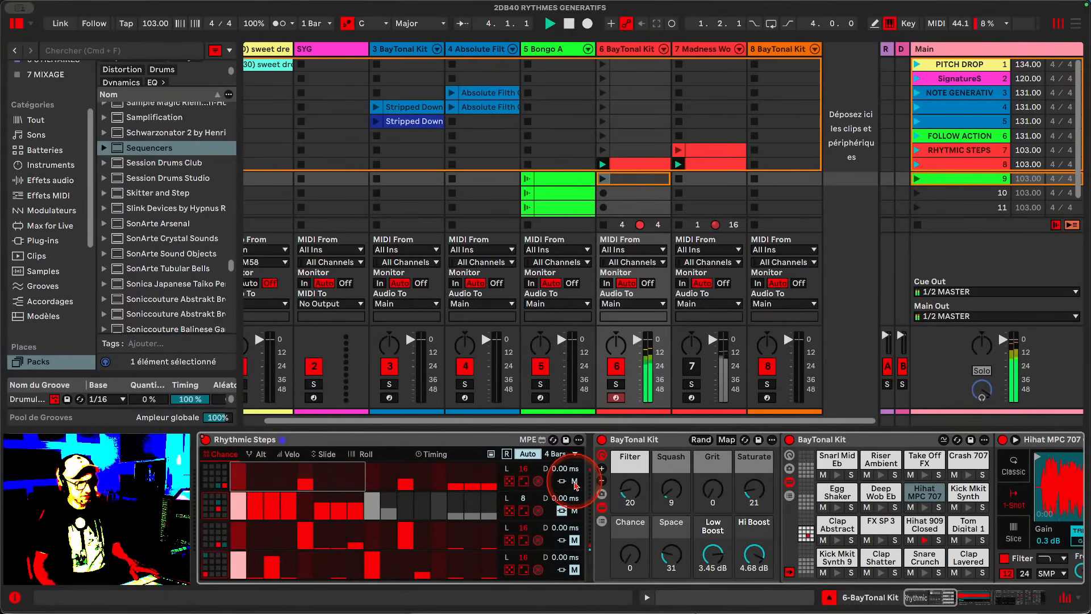
pyautogui.click(301, 513)
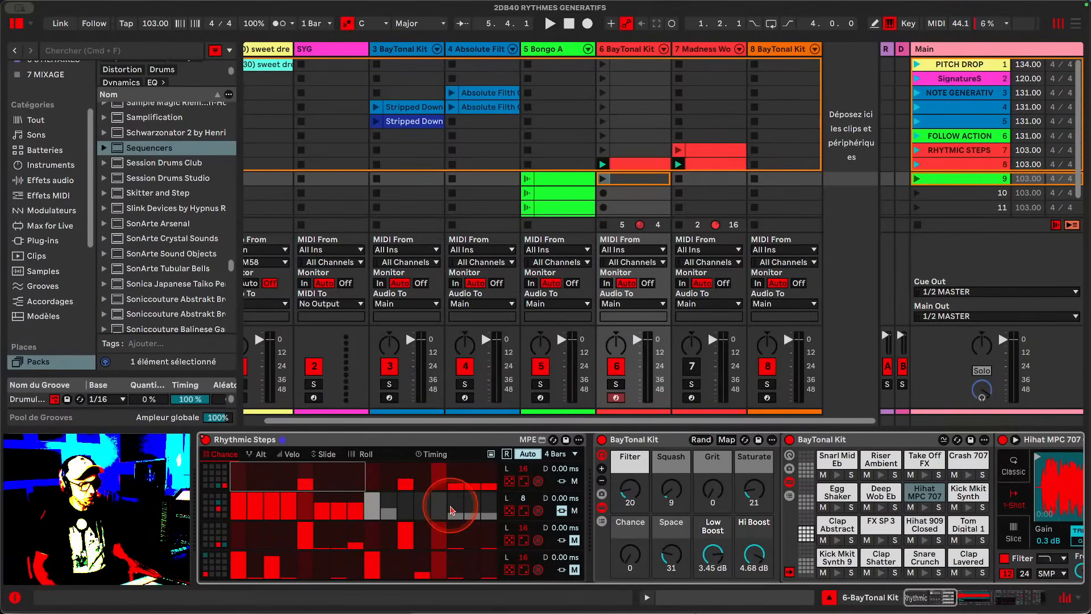
pyautogui.hscroll(1, 531, 499)
pyautogui.moveTo(518, 498); pyautogui.dragTo(512, 430)
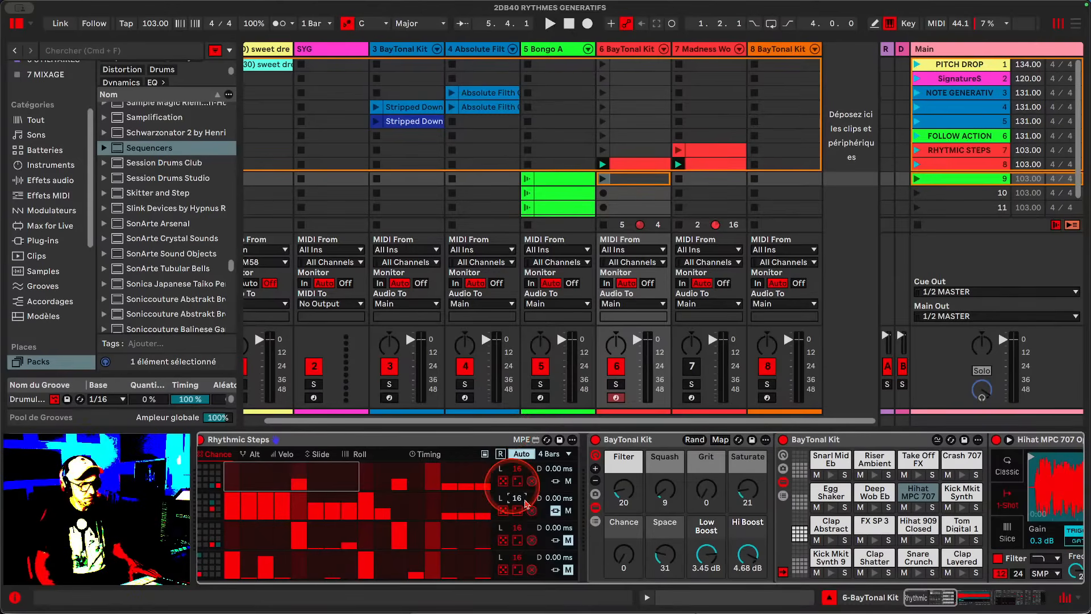
# - Open the Velo view, set the bottom lane's length to 2 steps and toggle playback
pyautogui.click(286, 454)
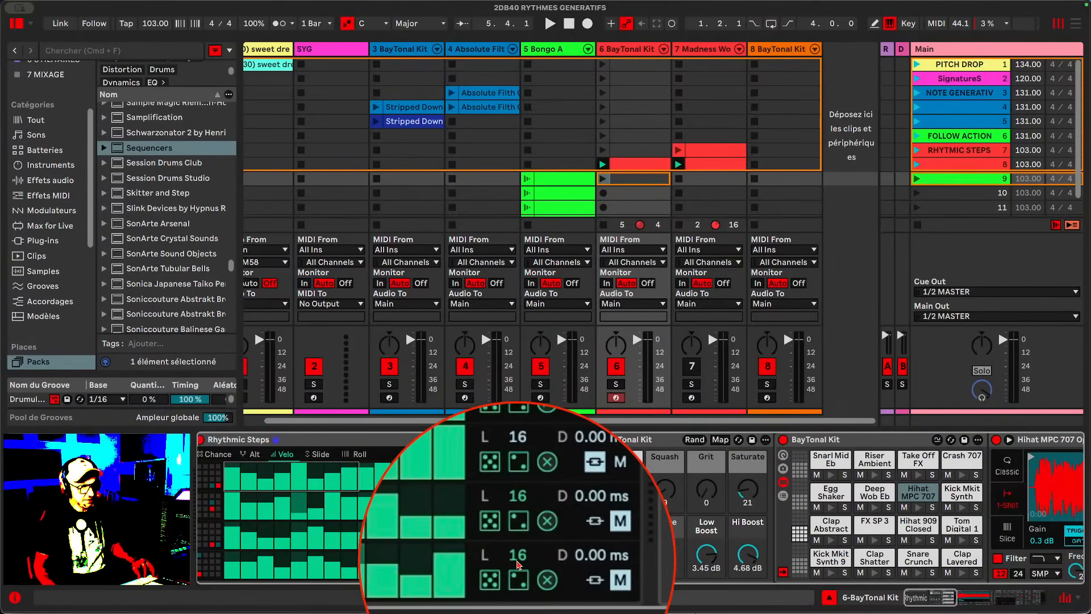
pyautogui.moveTo(518, 564); pyautogui.dragTo(517, 575)
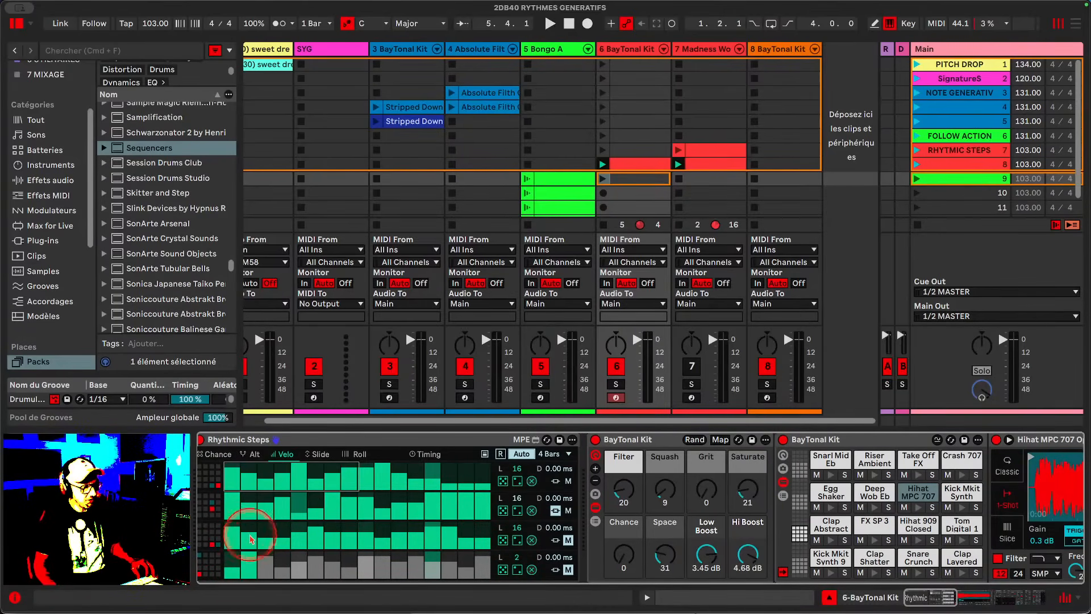
pyautogui.press('space')
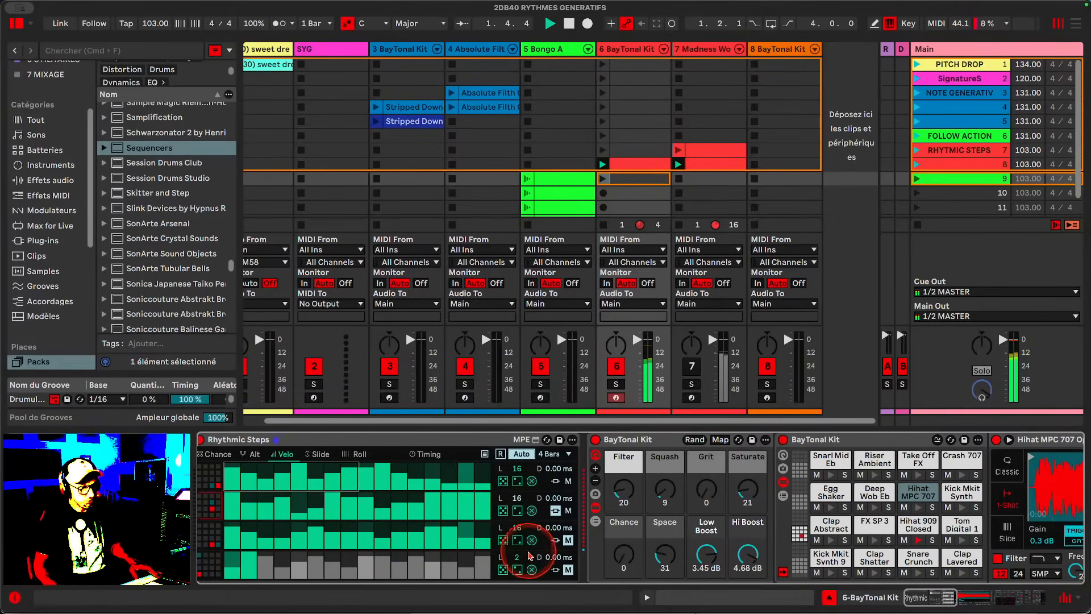
# - Set the bottom lane's length to 16 steps and toggle playback
pyautogui.moveTo(515, 549); pyautogui.dragTo(515, 546)
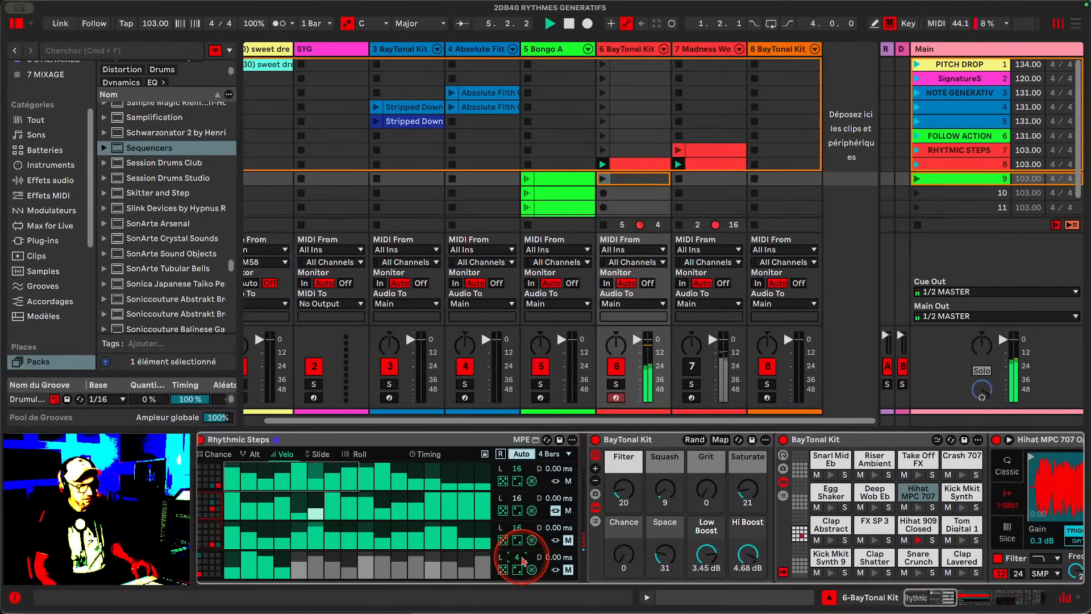
pyautogui.moveTo(516, 557); pyautogui.dragTo(517, 482)
pyautogui.press('space')
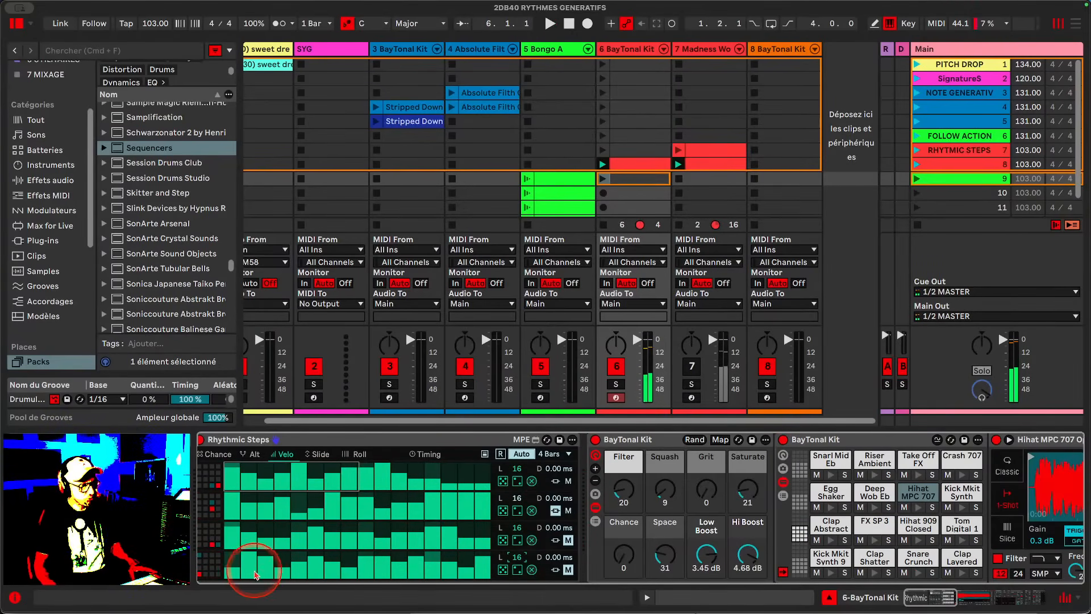
# - Open the Timing view to inspect the time-shuffling settings of the sequencer
pyautogui.hscroll(-1, 233, 572)
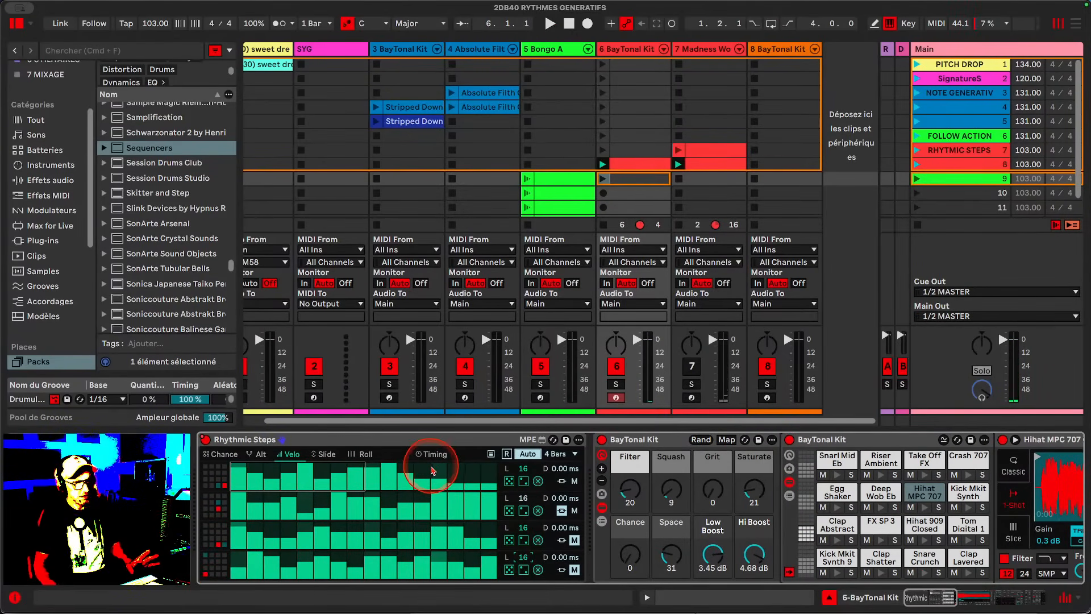
pyautogui.click(449, 457)
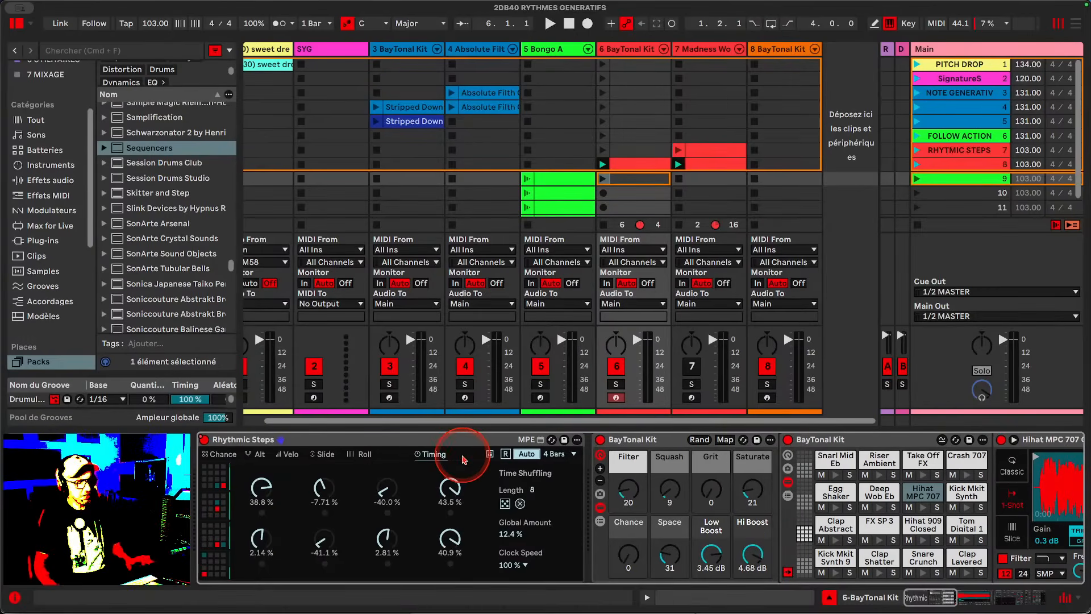
# - Open and close the Push controller help overlay of Rhythmic Steps twice
pyautogui.click(489, 455)
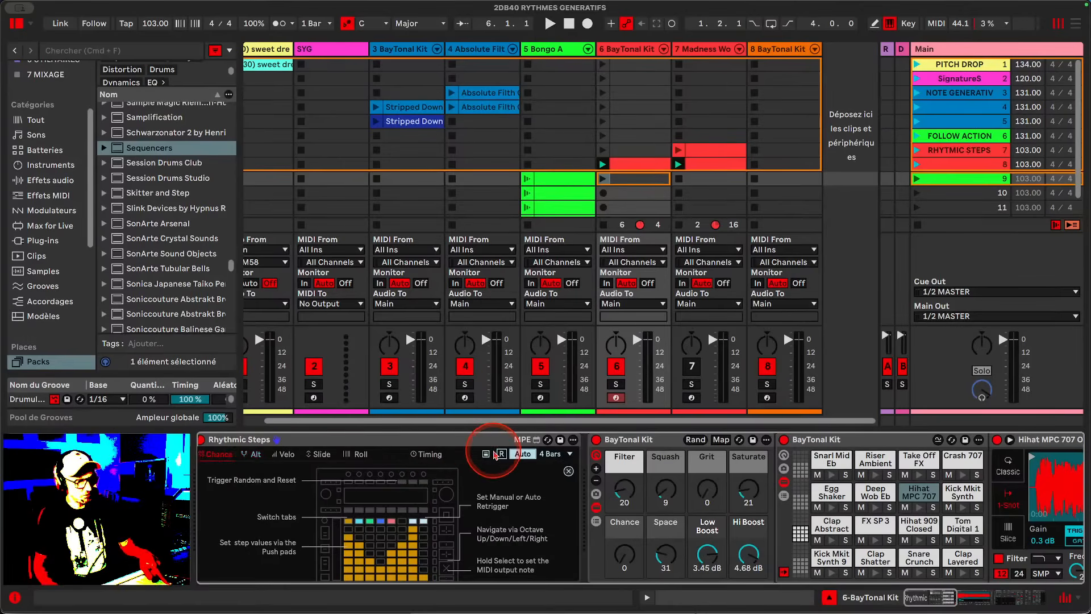
pyautogui.click(487, 454)
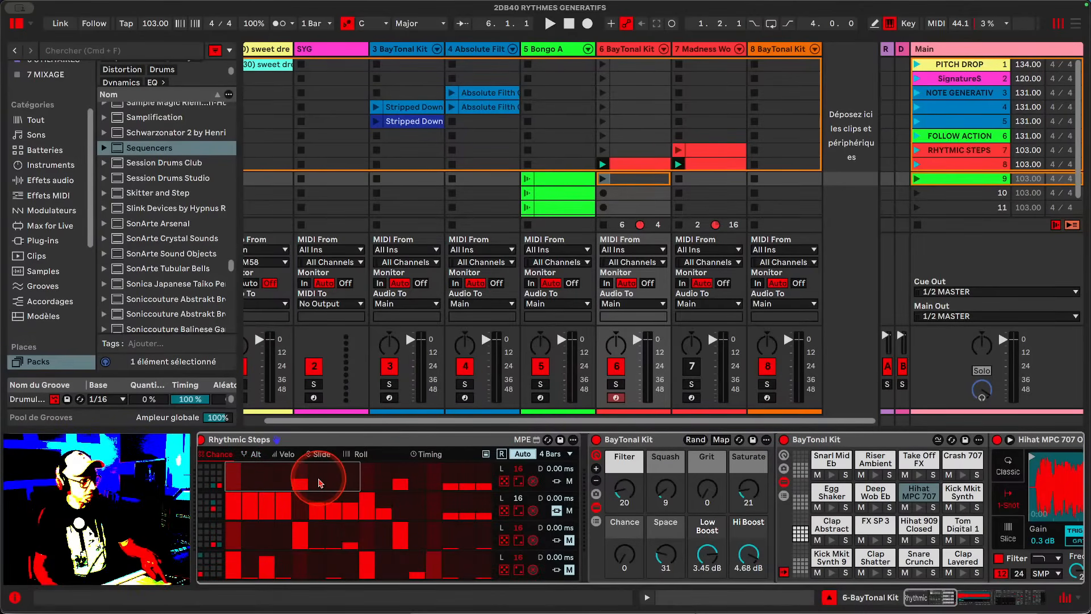
pyautogui.hscroll(-1, 319, 483)
pyautogui.click(490, 455)
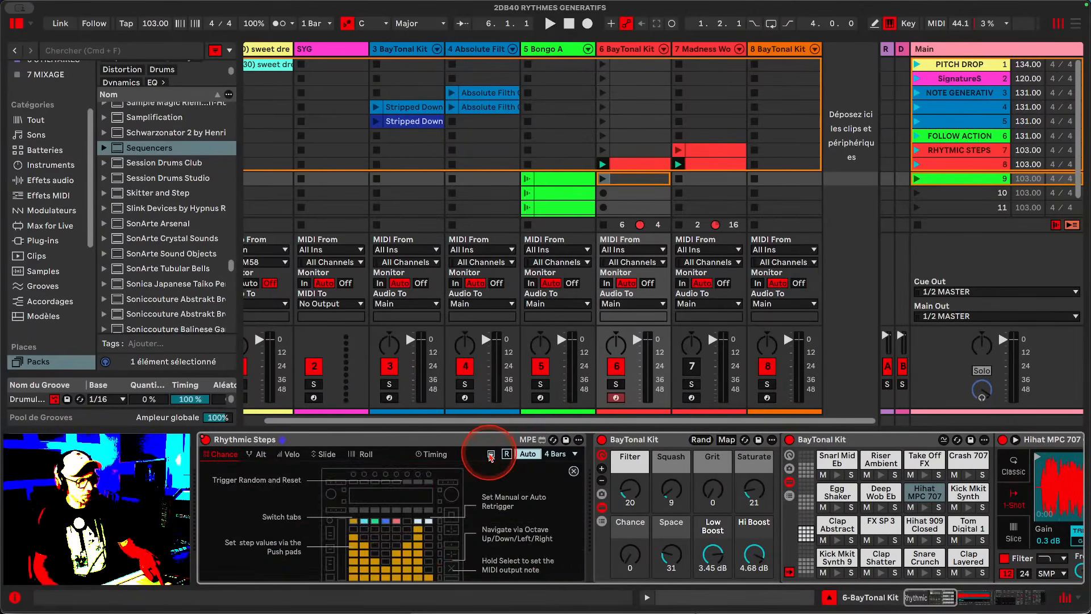
pyautogui.click(489, 455)
# - Step through the sequencer's views, moving to Timing and back to the Slide view
pyautogui.press('Right')
pyautogui.press('Right')
pyautogui.press('Right')
pyautogui.press('Right')
pyautogui.press('Right')
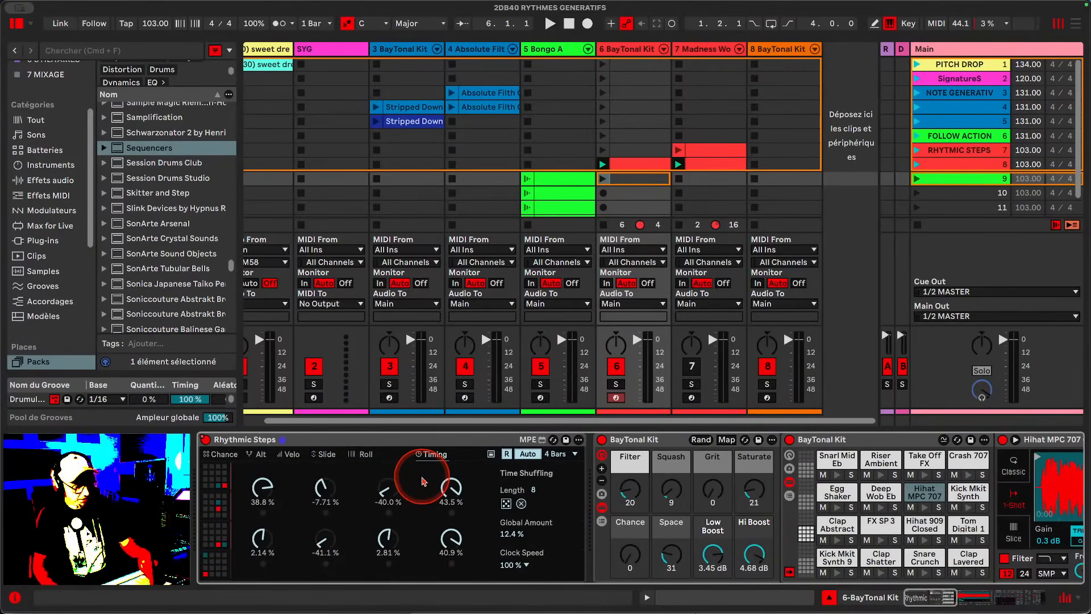
pyautogui.press('Left')
pyautogui.press('Left')
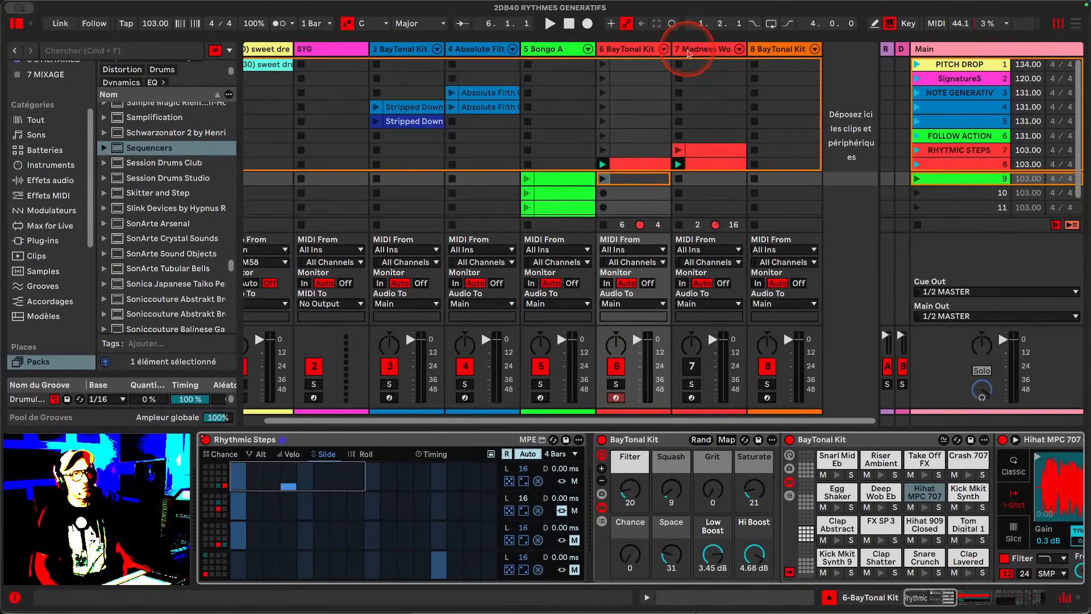
# - Select the 8 BayTonal Kit track and deactivate track 6
pyautogui.click(767, 53)
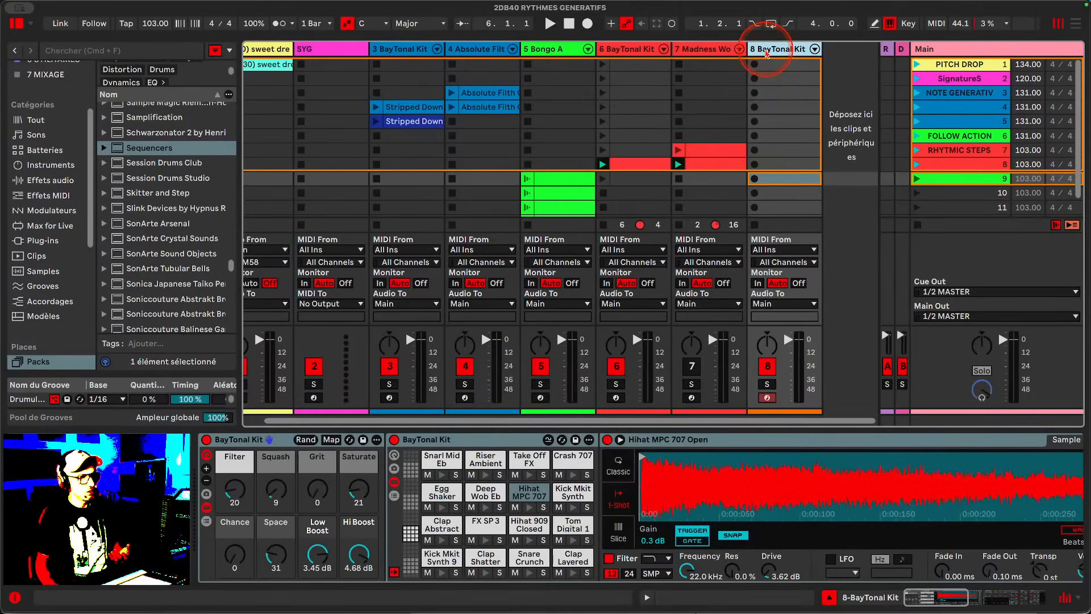
pyautogui.click(616, 367)
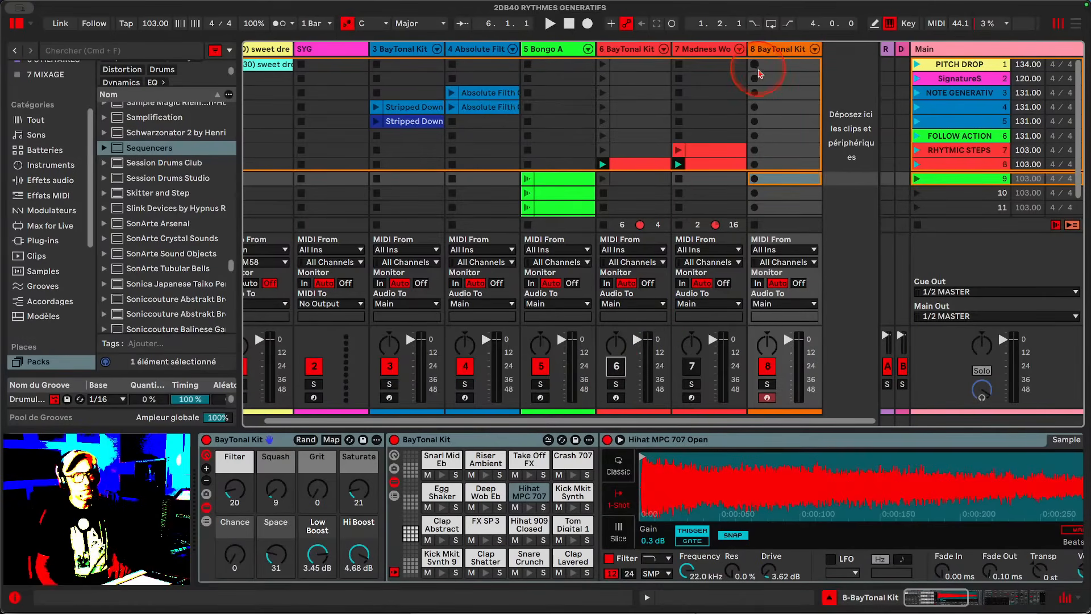
# - Load Rhythmic Steps from the Dojo BEATMAKI collection onto the 8 BayTonal Kit track
pyautogui.scroll(4, 34, 170)
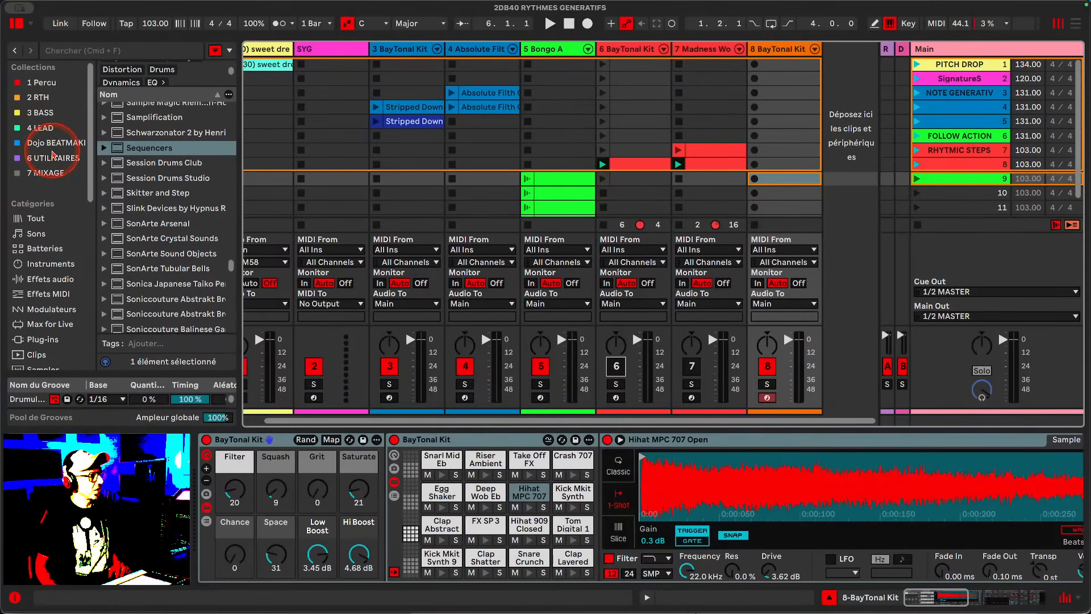
pyautogui.click(57, 144)
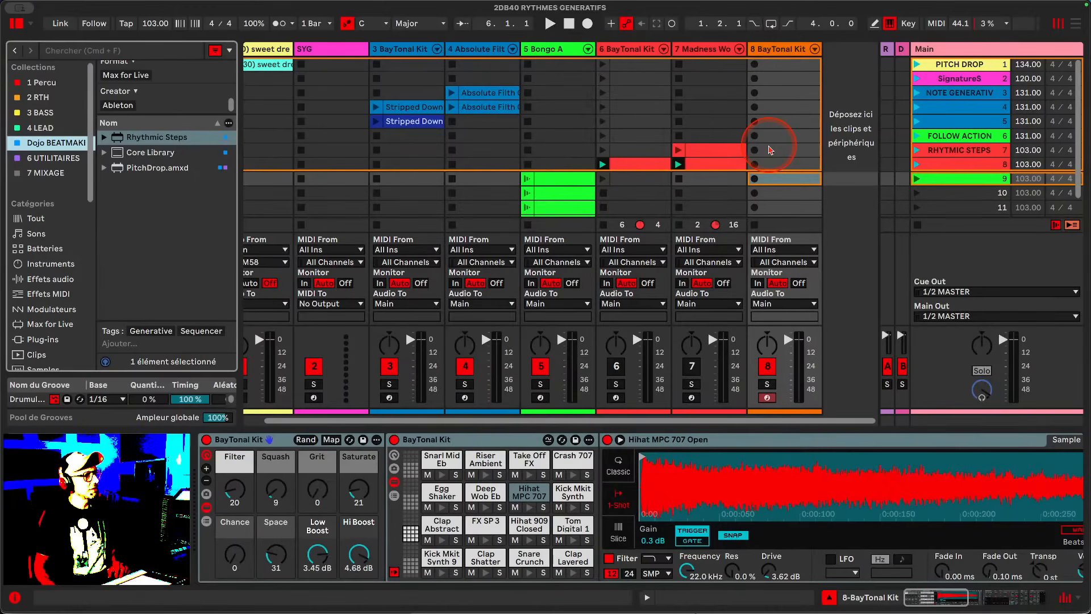
pyautogui.click(134, 138)
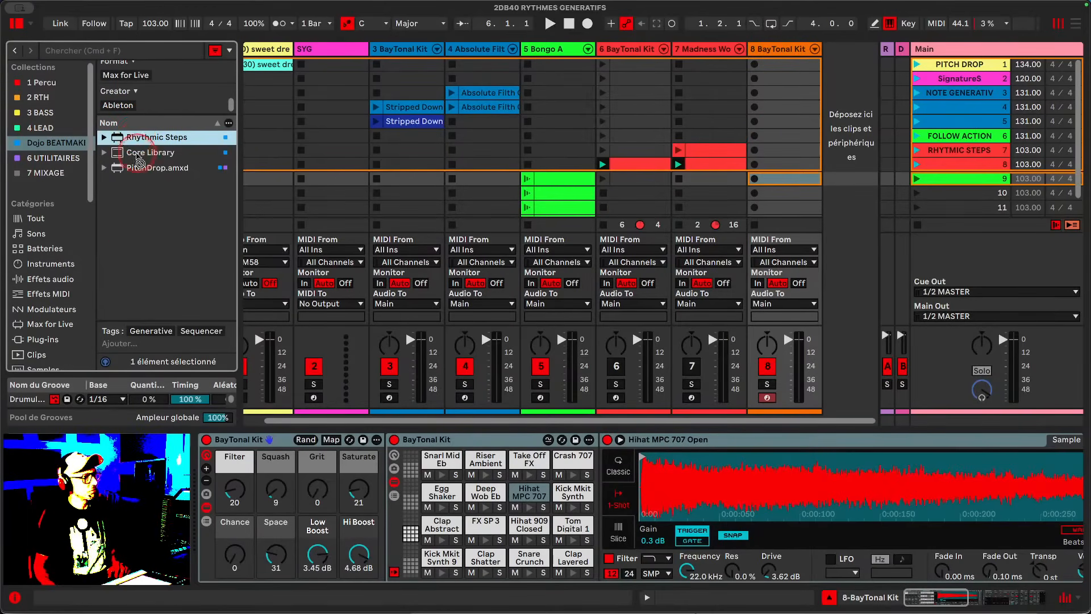
pyautogui.moveTo(193, 535); pyautogui.dragTo(200, 522)
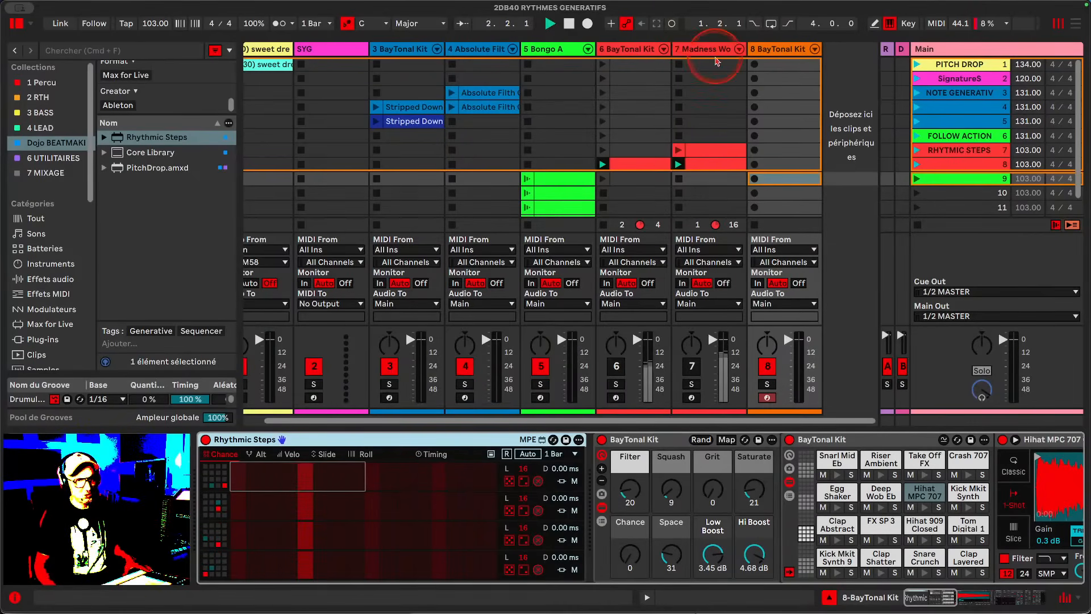
# - Create a MIDI clip on track 8 and draw Kick Mkit Synth 9 notes on each beat
pyautogui.doubleClick(769, 153)
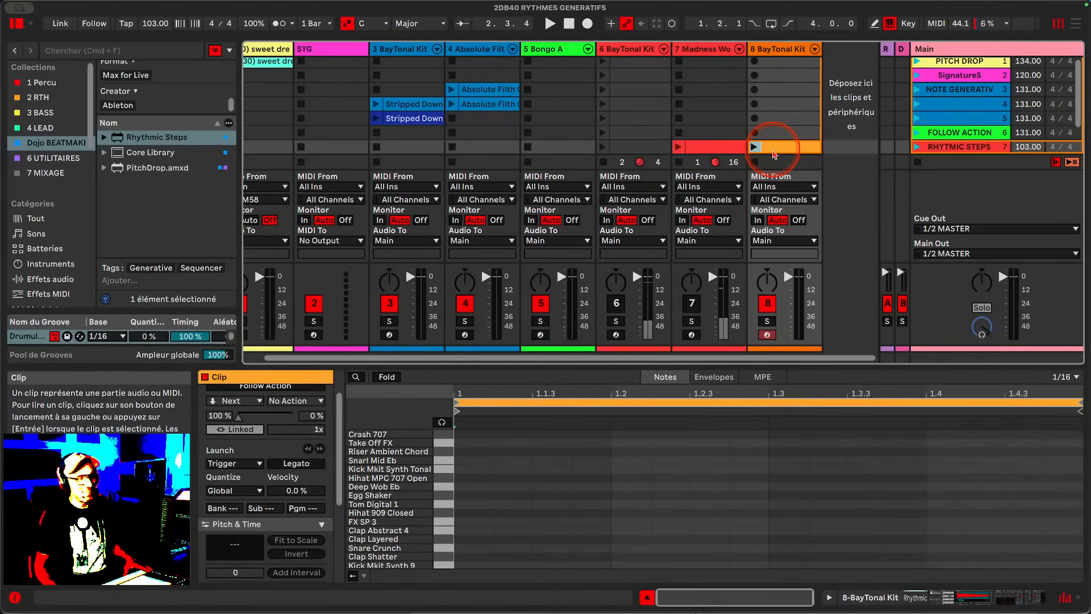
pyautogui.click(496, 556)
pyautogui.click(468, 570)
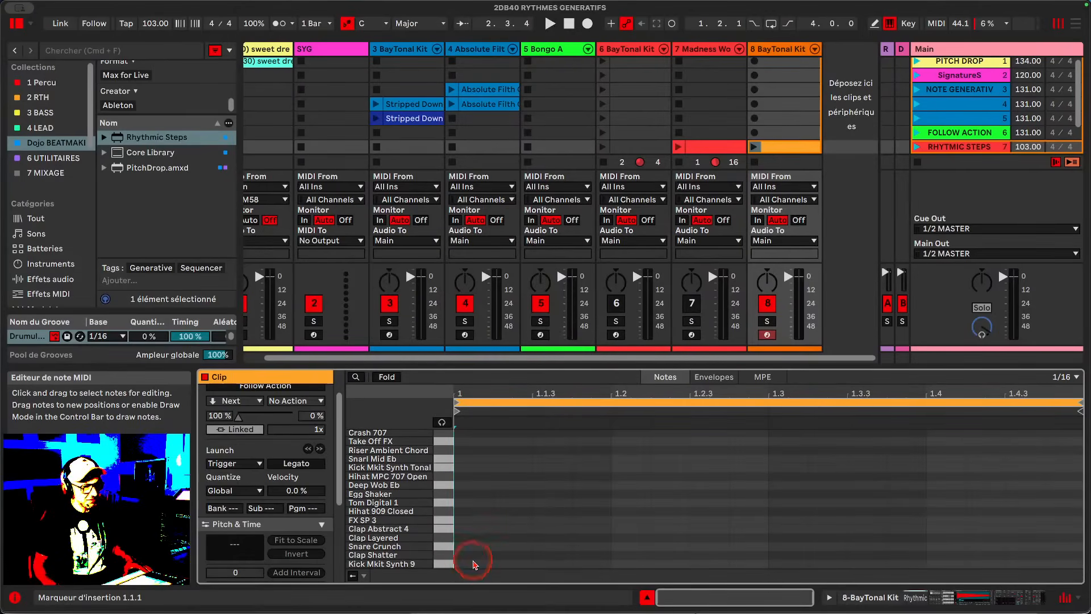
pyautogui.doubleClick(475, 565)
pyautogui.doubleClick(637, 565)
pyautogui.doubleClick(790, 565)
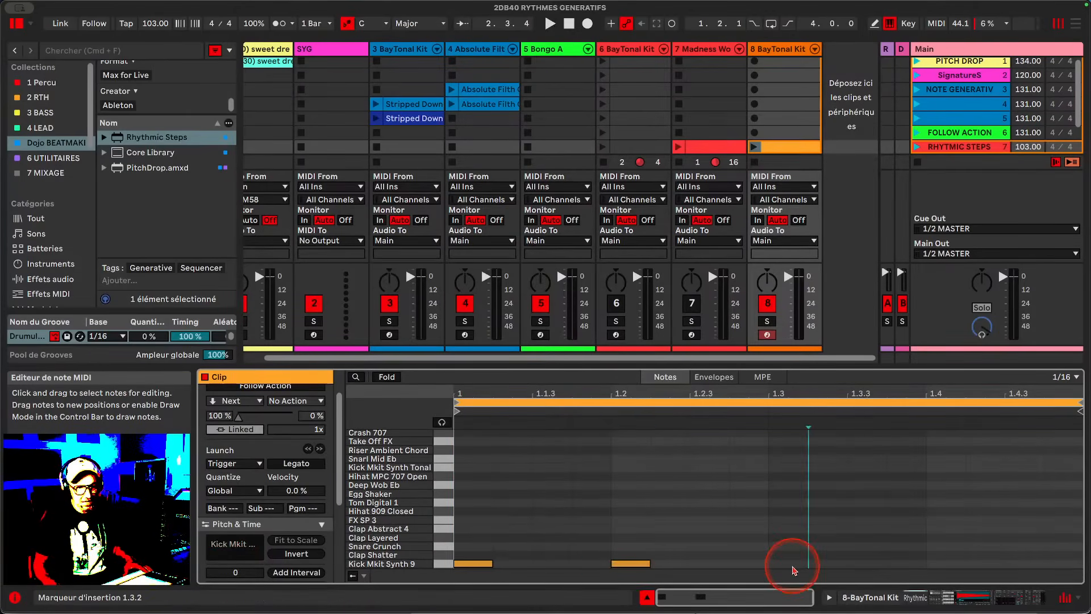
pyautogui.click(948, 569)
pyautogui.doubleClick(948, 568)
pyautogui.click(832, 322)
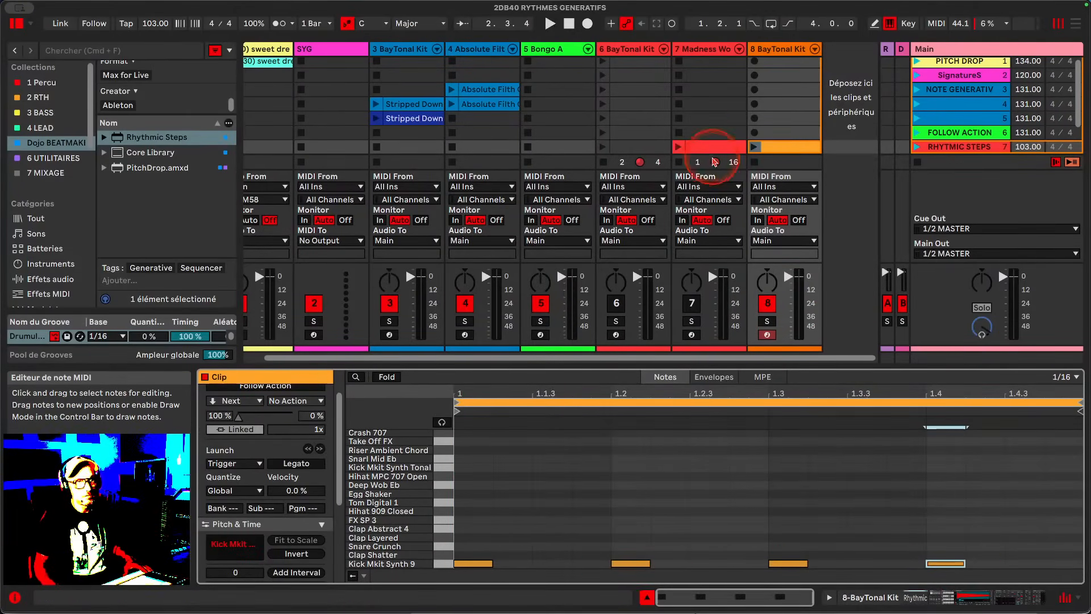
# - Launch the new clip and add Snare Crunch notes on beats 2 and 4
pyautogui.click(755, 147)
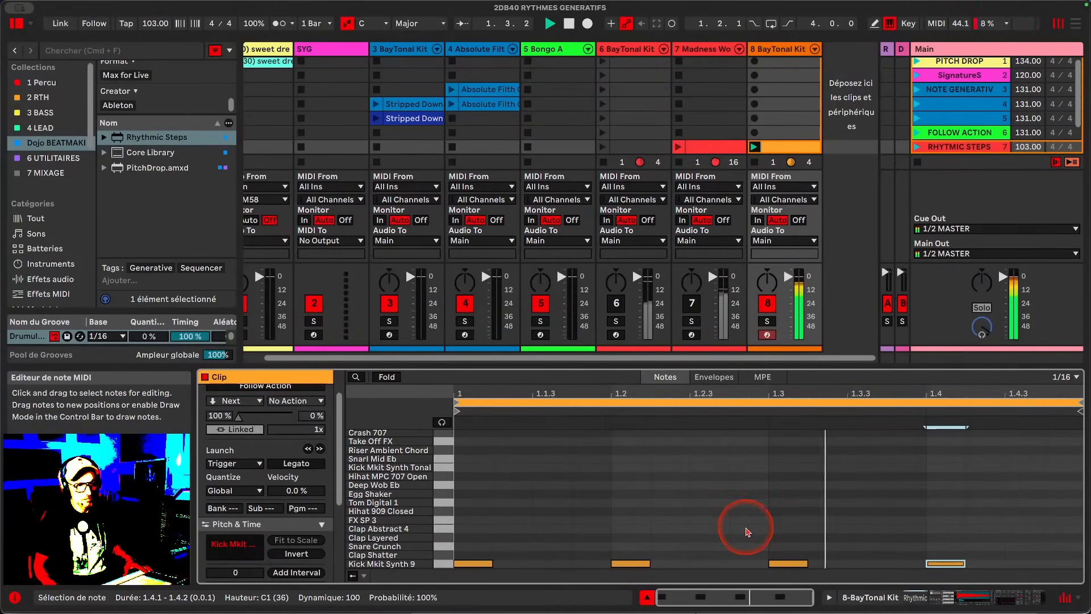
pyautogui.doubleClick(630, 547)
pyautogui.doubleClick(946, 547)
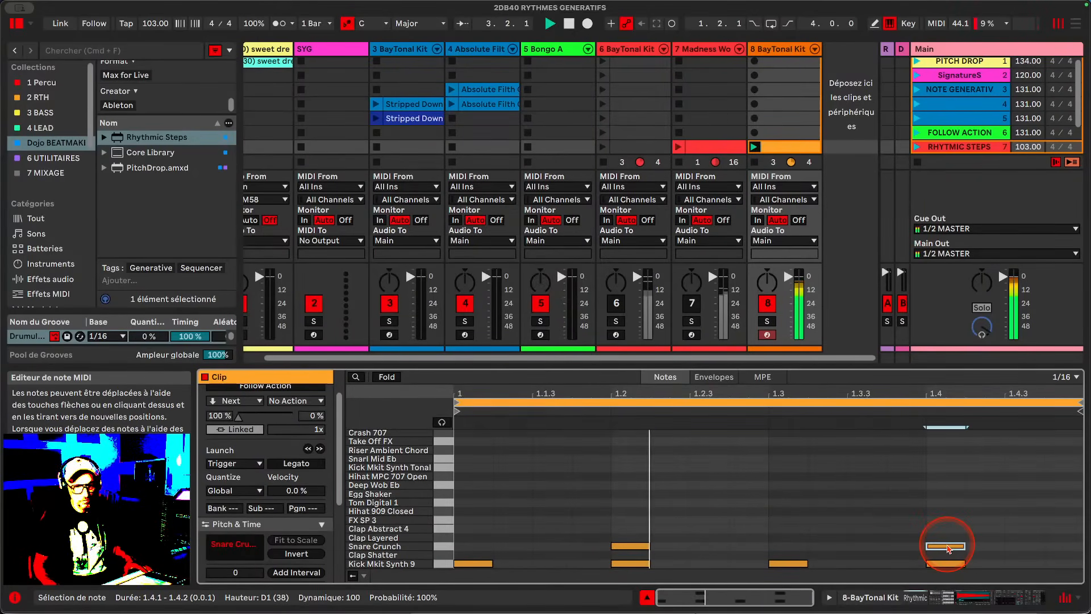
# - Duplicate the Rhythmic Steps device on track 8
pyautogui.click(781, 55)
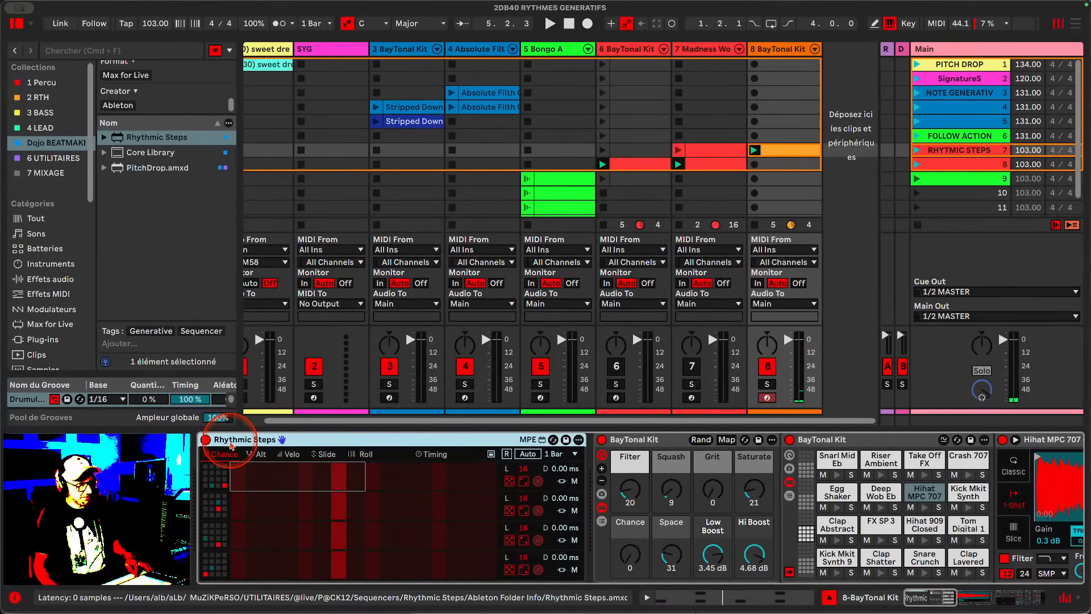
pyautogui.press('super+d')
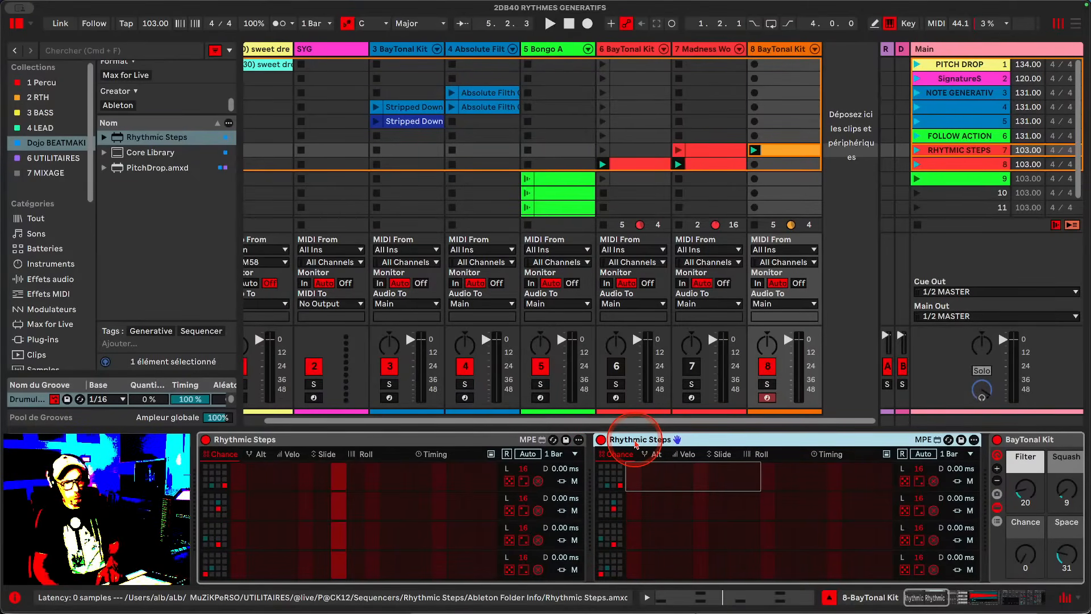
pyautogui.hscroll(10, 636, 444)
pyautogui.hscroll(-10, 624, 443)
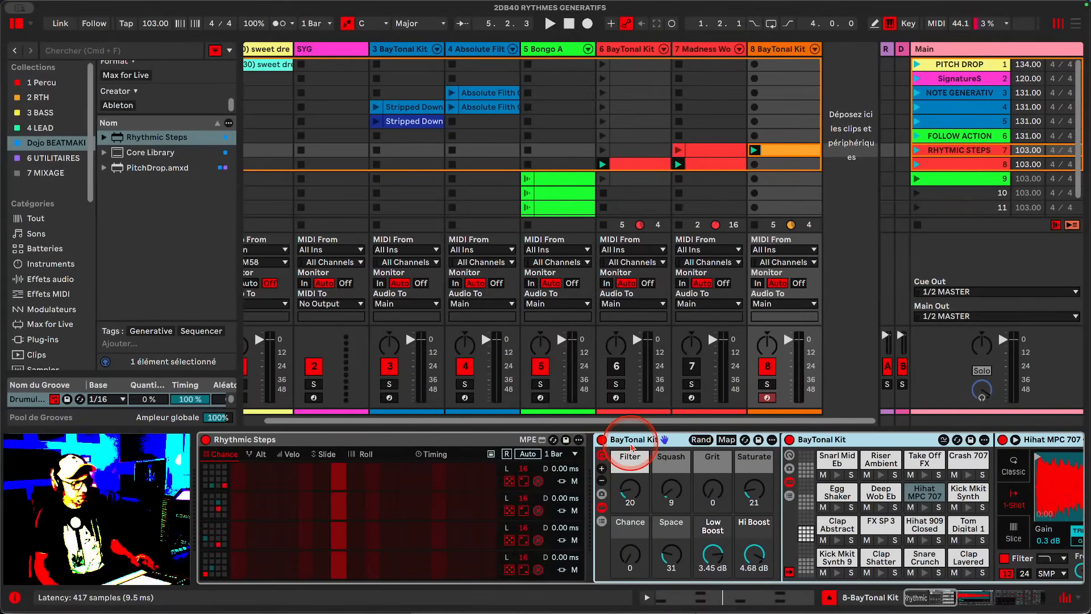
# - Delete the MIDI clip from track 8 and toggle playback
pyautogui.press('space')
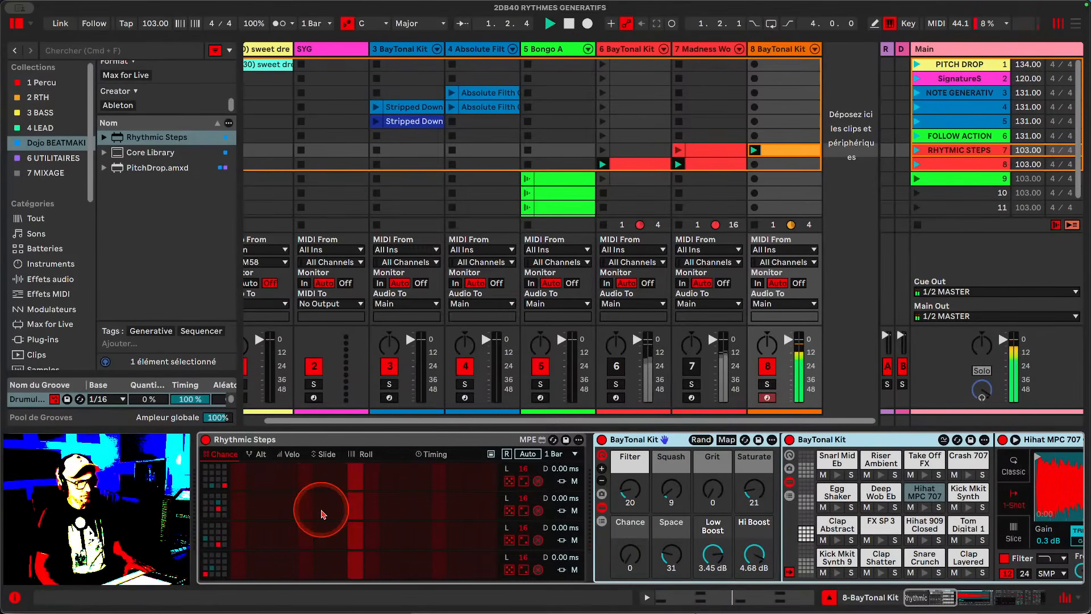
pyautogui.click(808, 150)
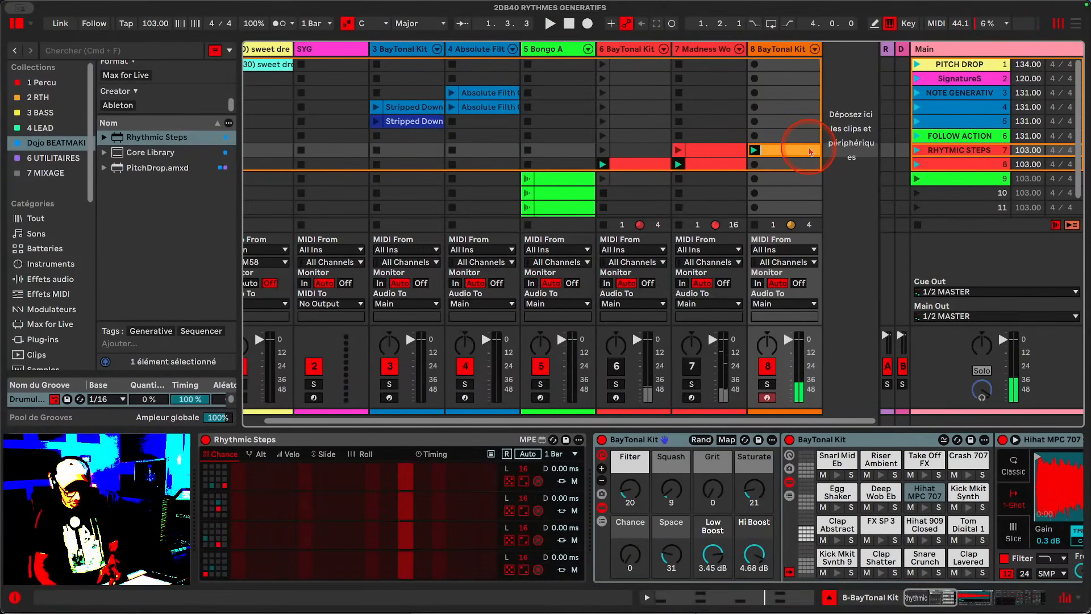
pyautogui.press('Delete')
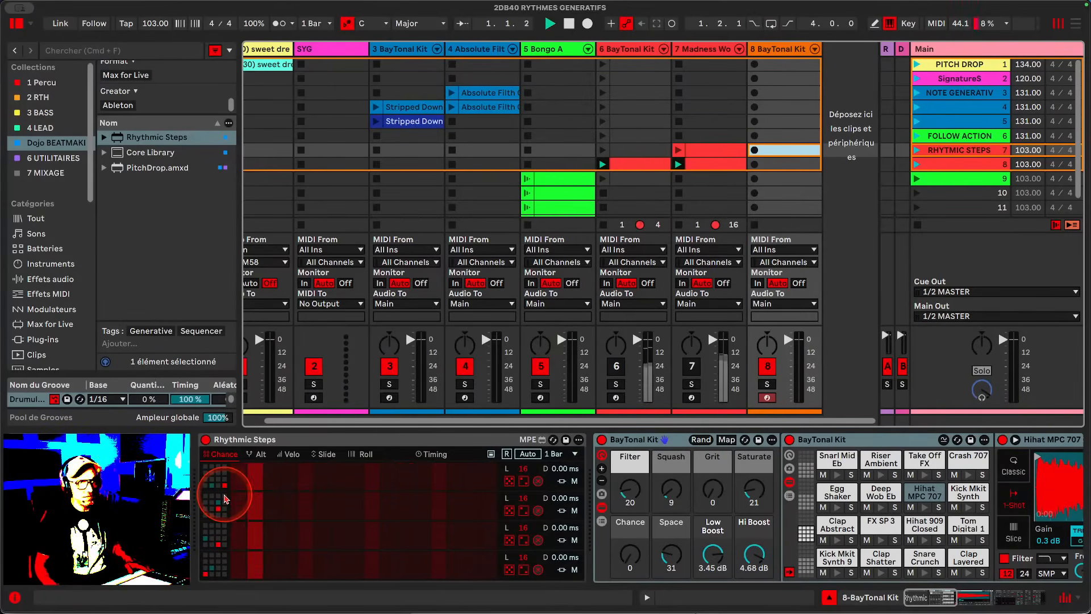
pyautogui.press('space')
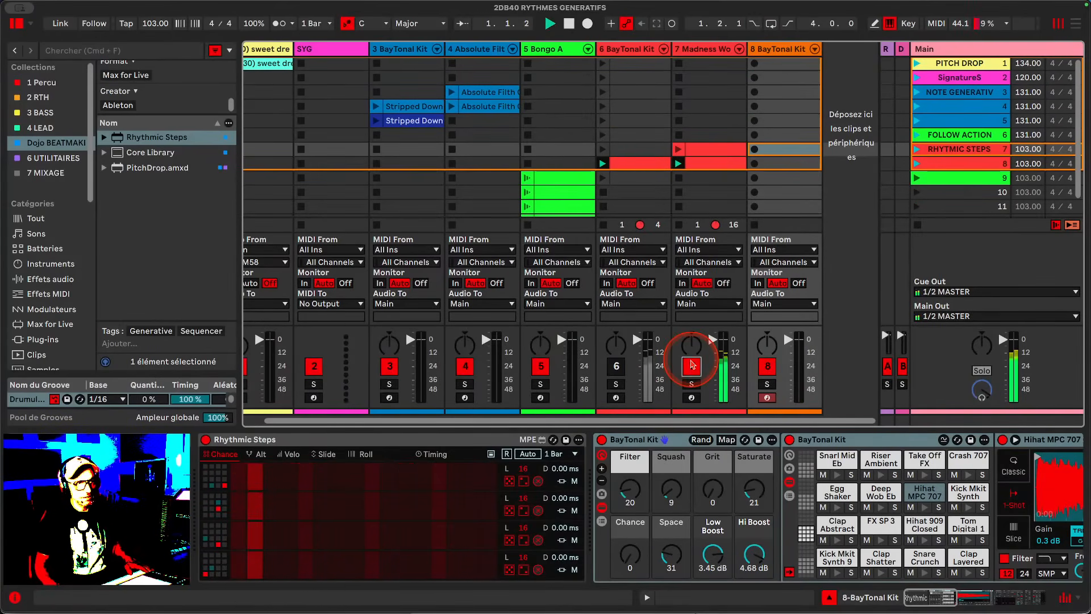
# - Draw several Chance steps into the bottom lane of the Rhythmic Steps sequencer
pyautogui.click(236, 561)
pyautogui.moveTo(235, 561); pyautogui.dragTo(237, 552)
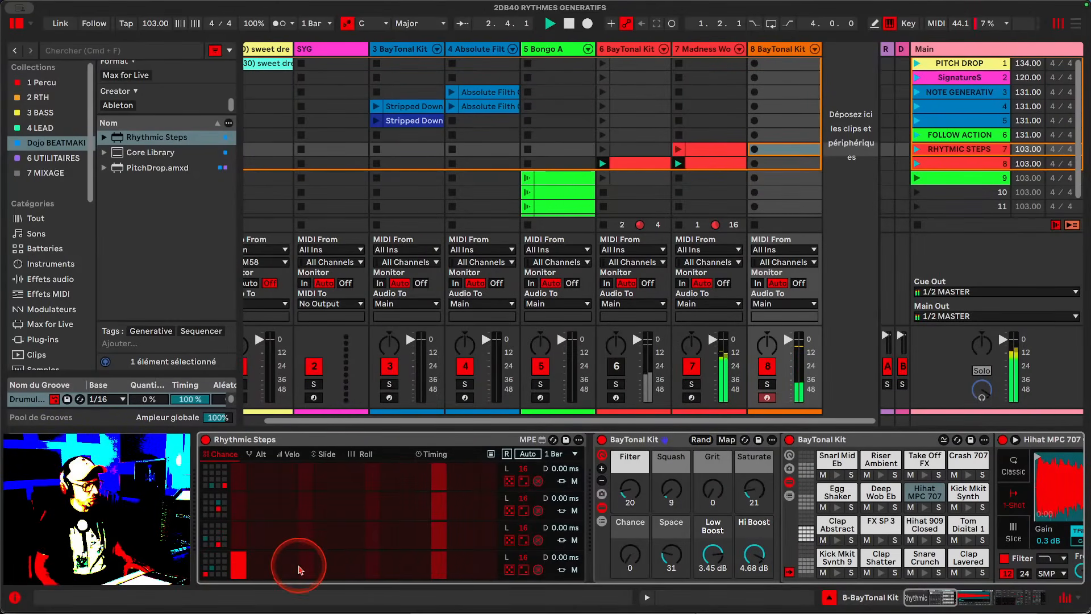
pyautogui.click(273, 568)
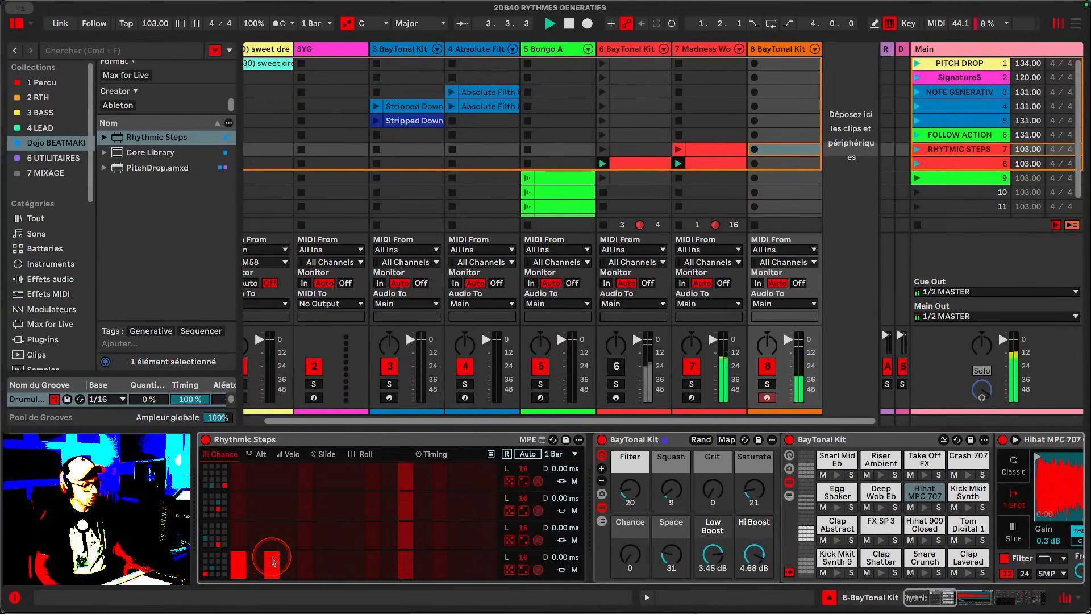
pyautogui.moveTo(272, 568); pyautogui.dragTo(274, 563)
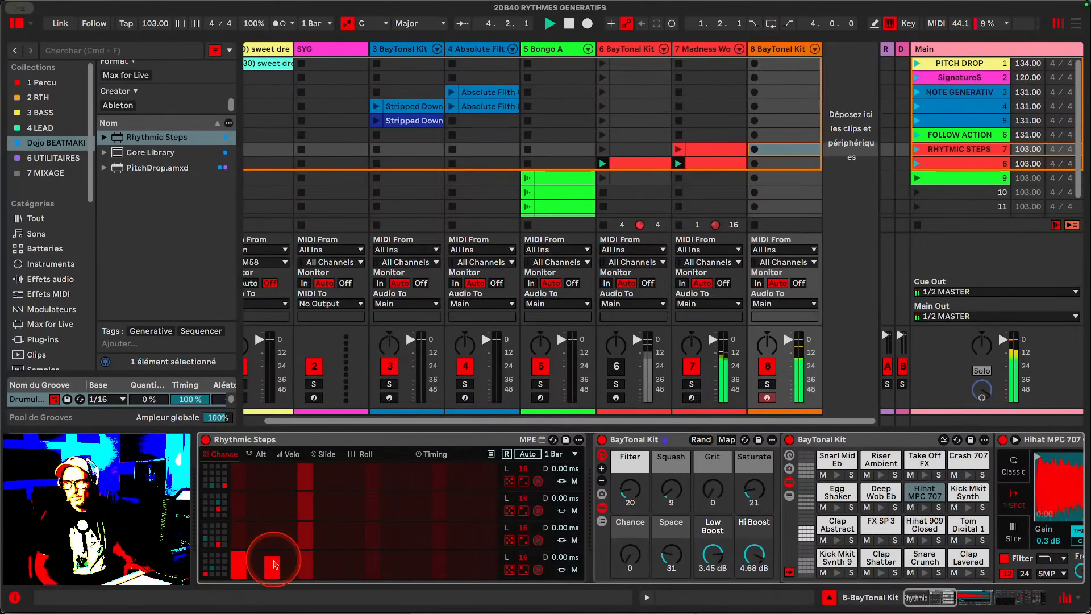
pyautogui.click(375, 555)
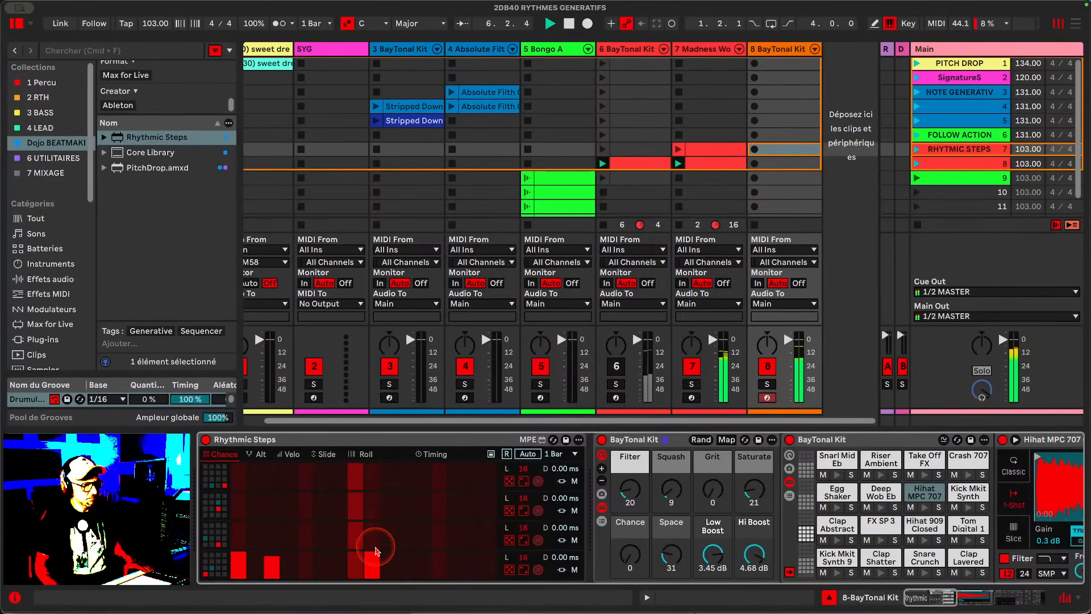
pyautogui.click(438, 574)
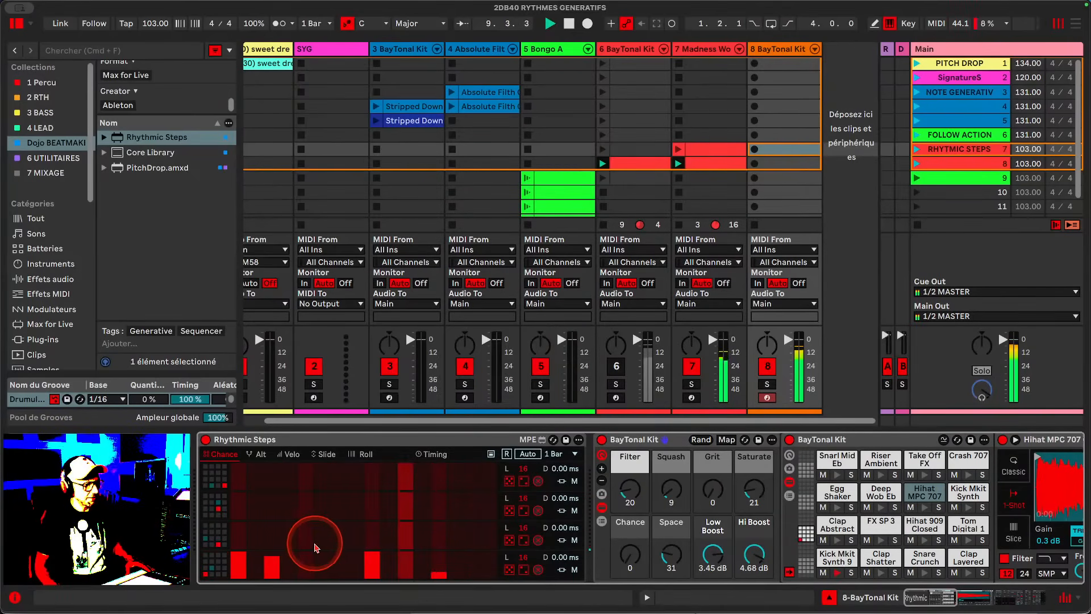
# - Add and adjust Chance steps in the third lane of the sequencer
pyautogui.moveTo(303, 539); pyautogui.dragTo(310, 507)
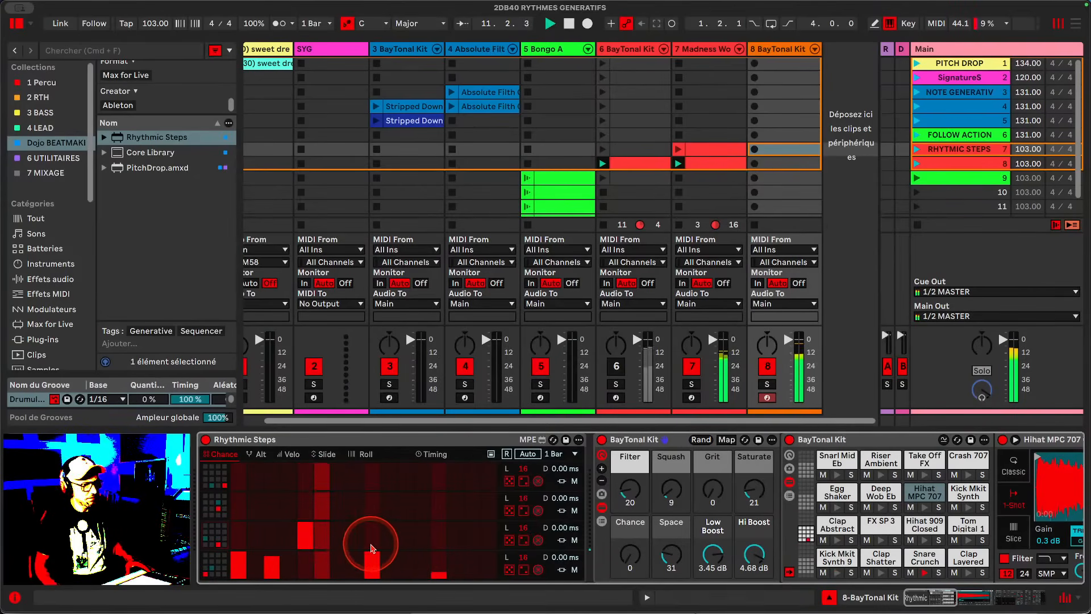
pyautogui.click(405, 534)
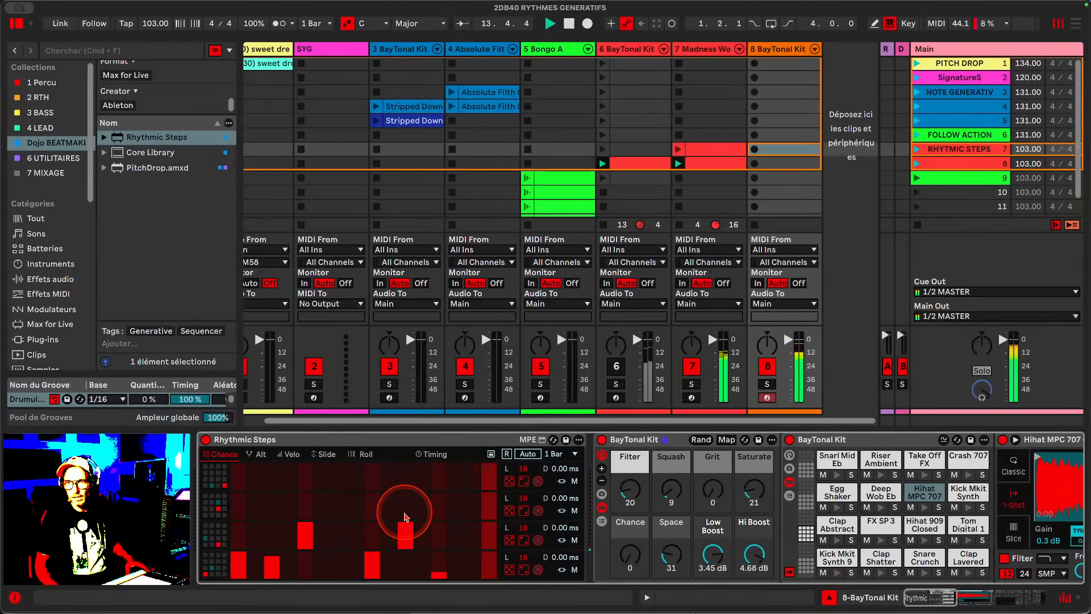
pyautogui.click(324, 547)
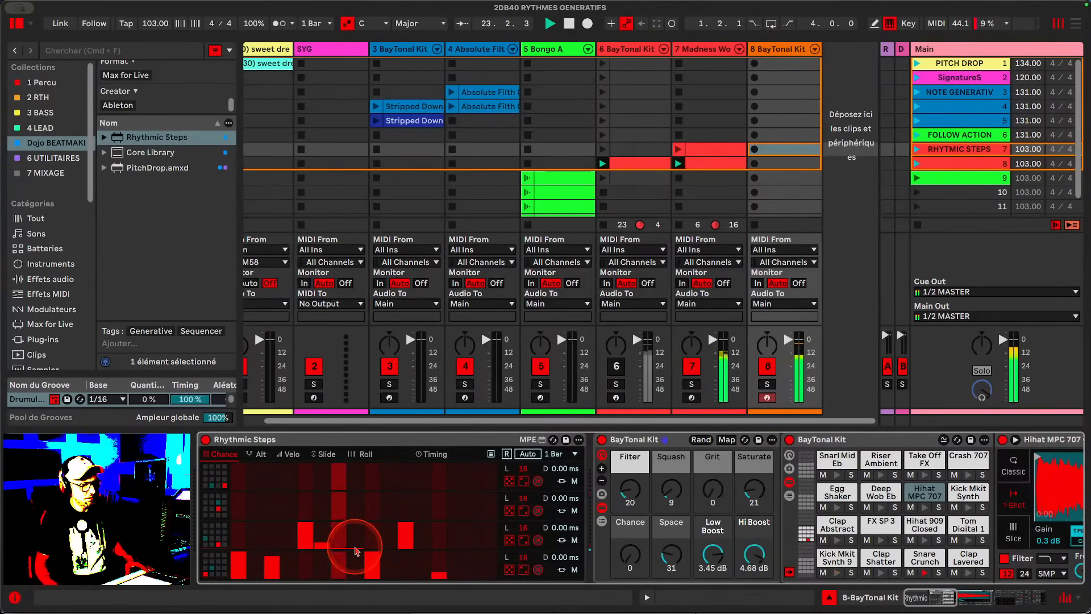
pyautogui.hscroll(1, 328, 547)
pyautogui.click(326, 547)
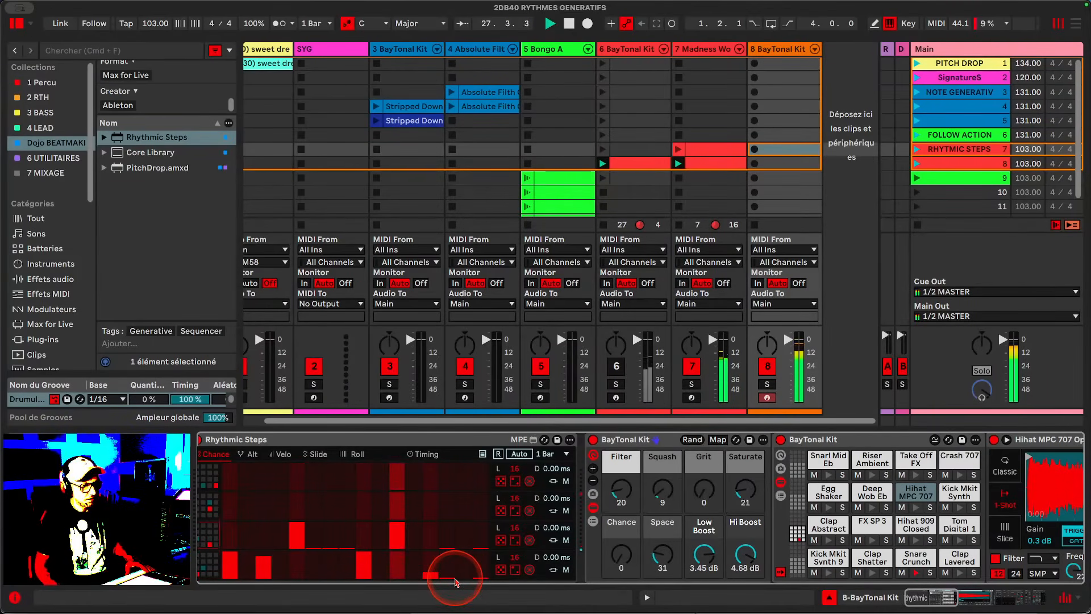
# - In the Velo view, randomize the bottom lane's velocities and adjust its first step
pyautogui.hscroll(-1, 467, 564)
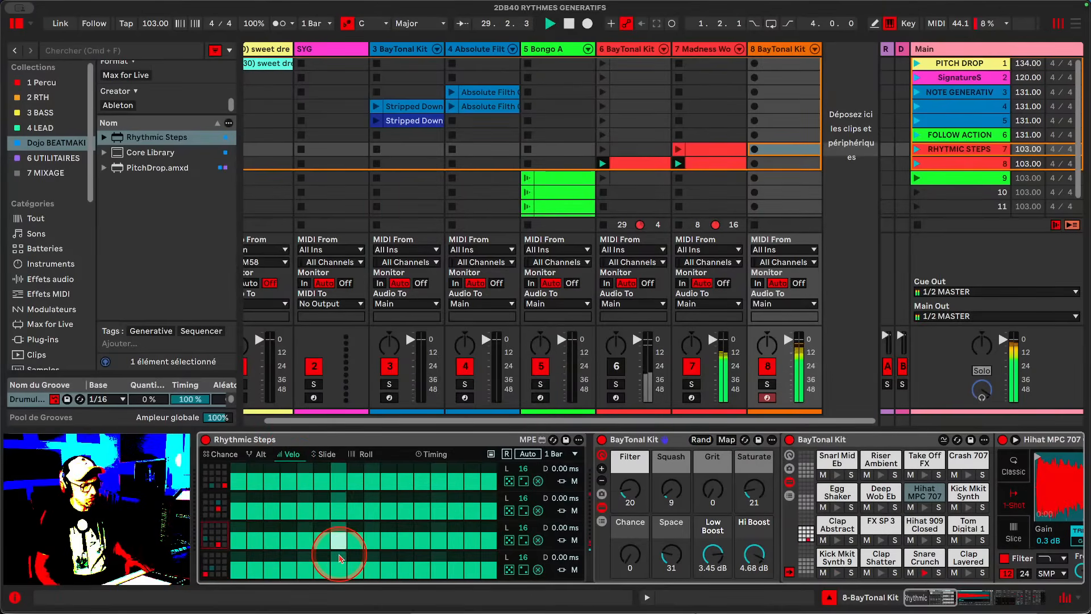
pyautogui.click(509, 570)
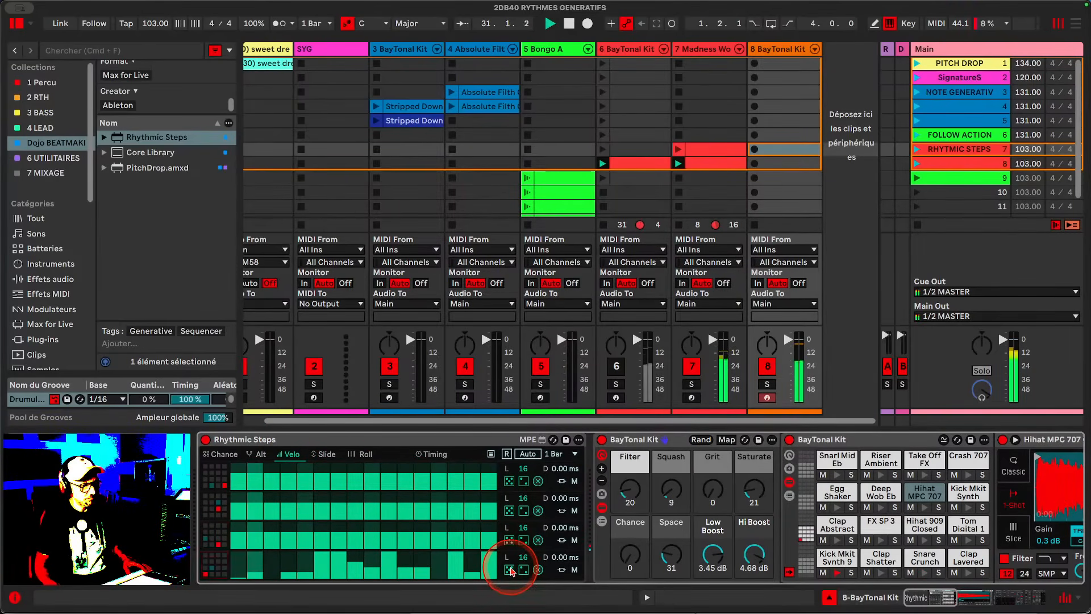
pyautogui.moveTo(225, 571); pyautogui.dragTo(237, 519)
# - Re-randomize the bottom lane's velocities and randomize the third lane's velocities
pyautogui.hscroll(1, 238, 517)
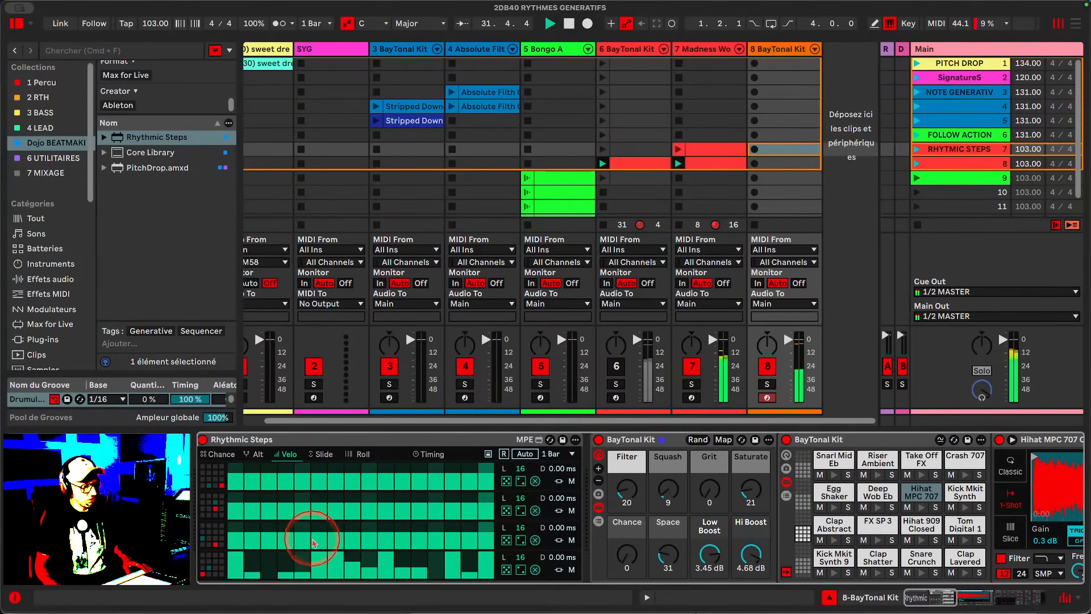
pyautogui.click(521, 570)
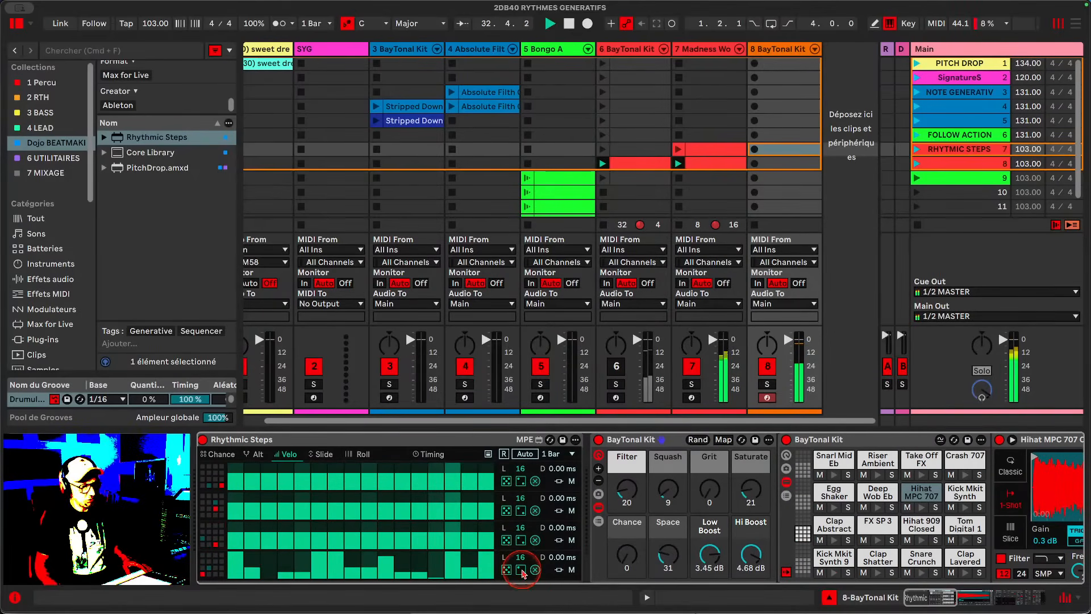
pyautogui.click(521, 570)
pyautogui.click(519, 570)
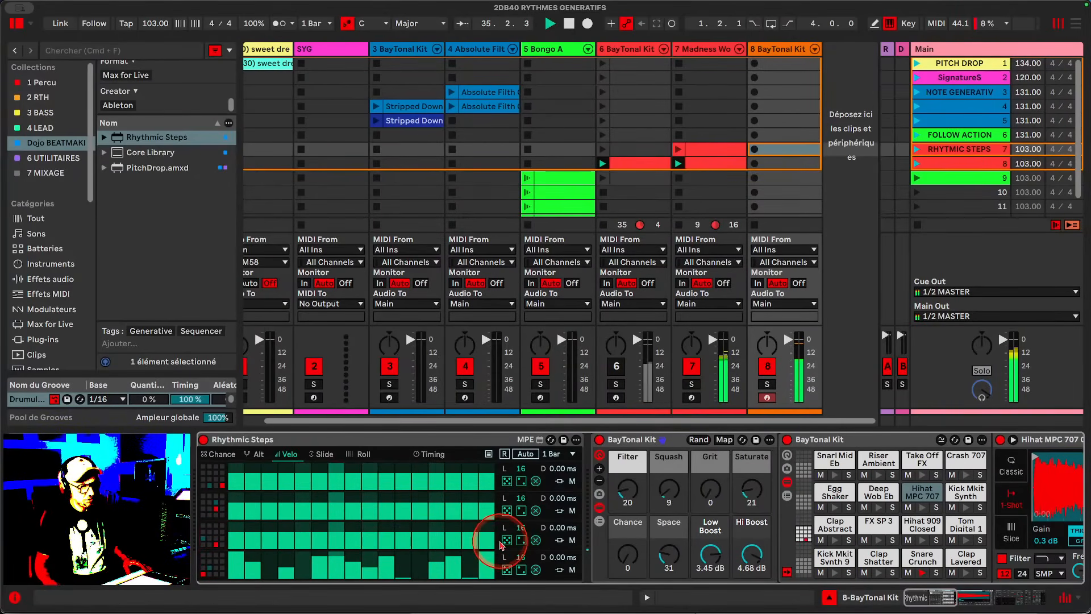
pyautogui.click(521, 540)
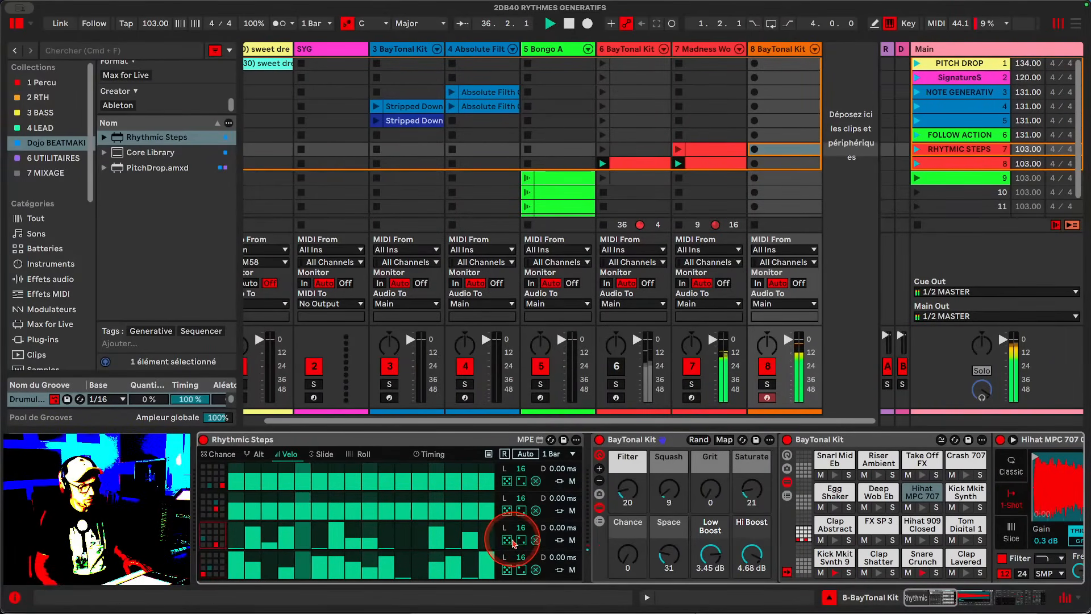
# - Adjust several individual velocity steps in the third lane
pyautogui.click(388, 529)
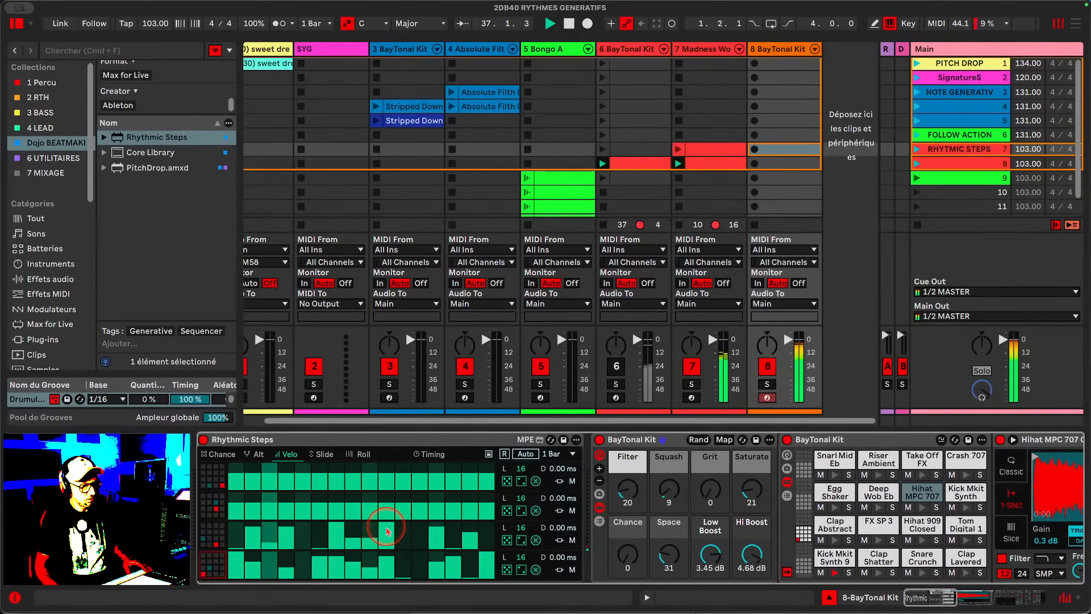
pyautogui.moveTo(273, 537); pyautogui.dragTo(303, 528)
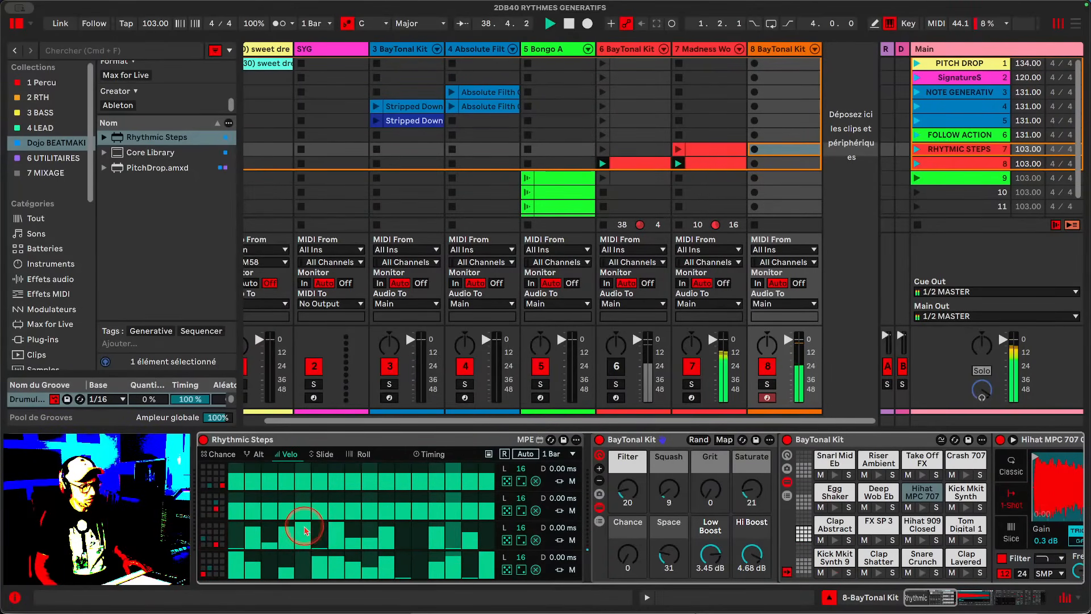
pyautogui.moveTo(366, 536)
pyautogui.mouseDown()
pyautogui.moveTo(387, 532)
pyautogui.moveTo(366, 541)
pyautogui.moveTo(357, 526)
pyautogui.mouseUp()
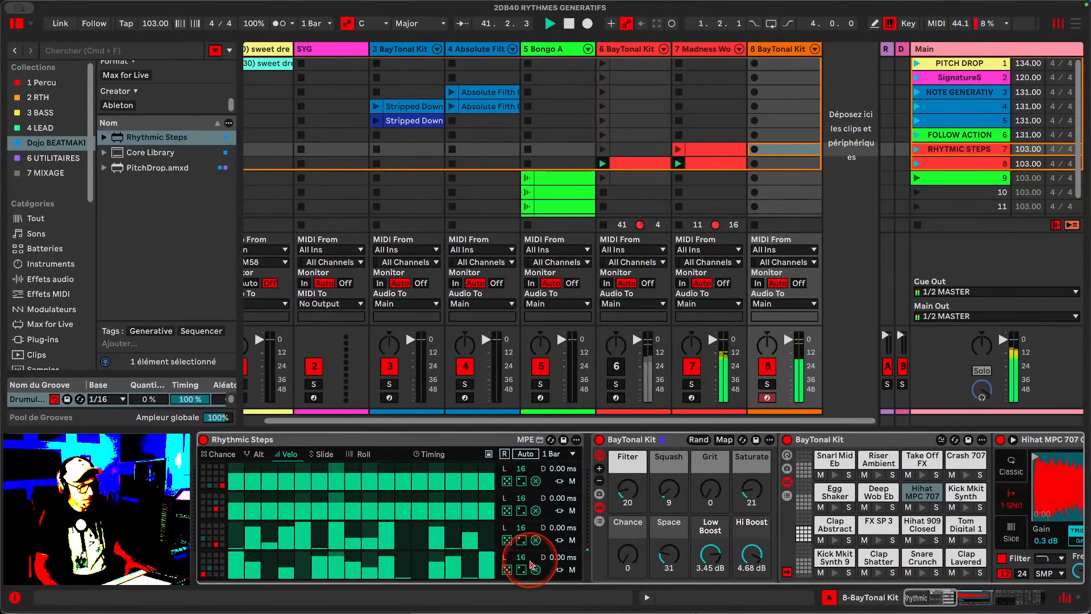
# - Switch to the Chance view, restart playback, and draw Chance steps across the second lane, lowering a few
pyautogui.press('alt+super+l')
pyautogui.press('alt+super+l')
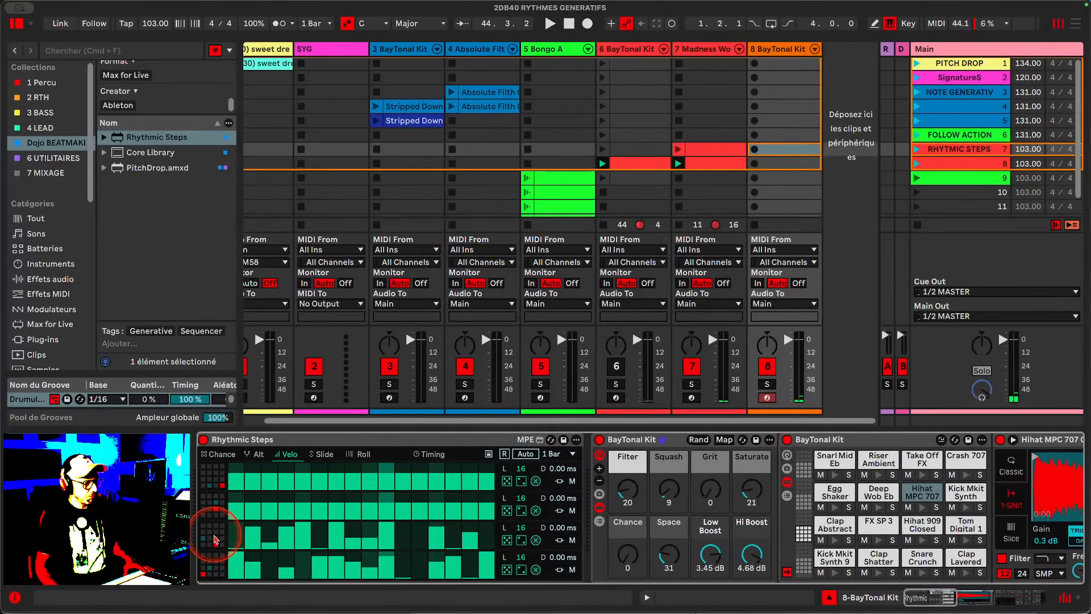
pyautogui.click(217, 454)
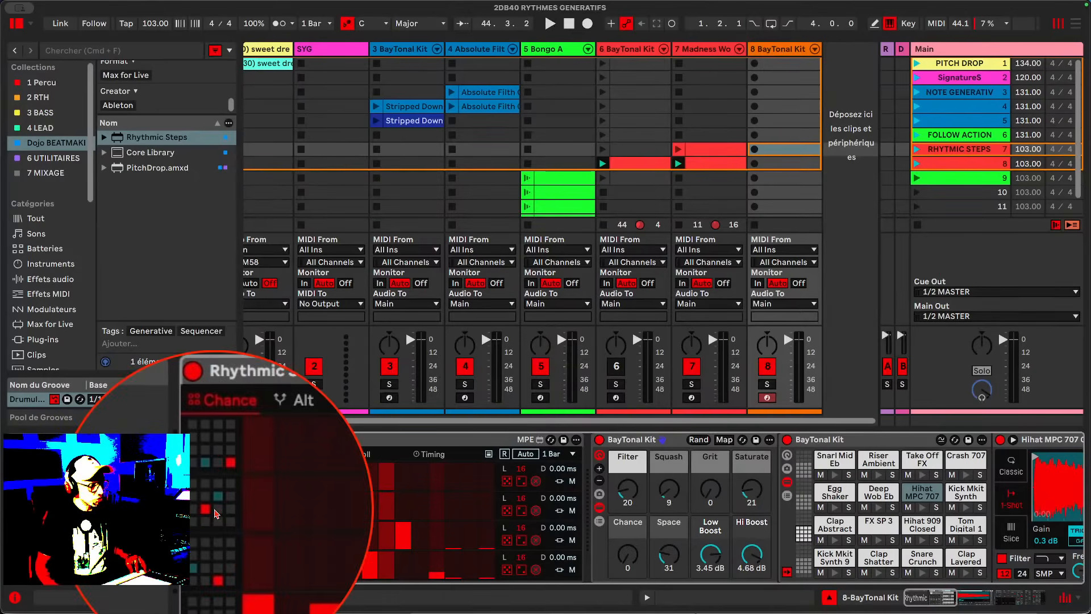
pyautogui.press('space')
pyautogui.click(238, 498)
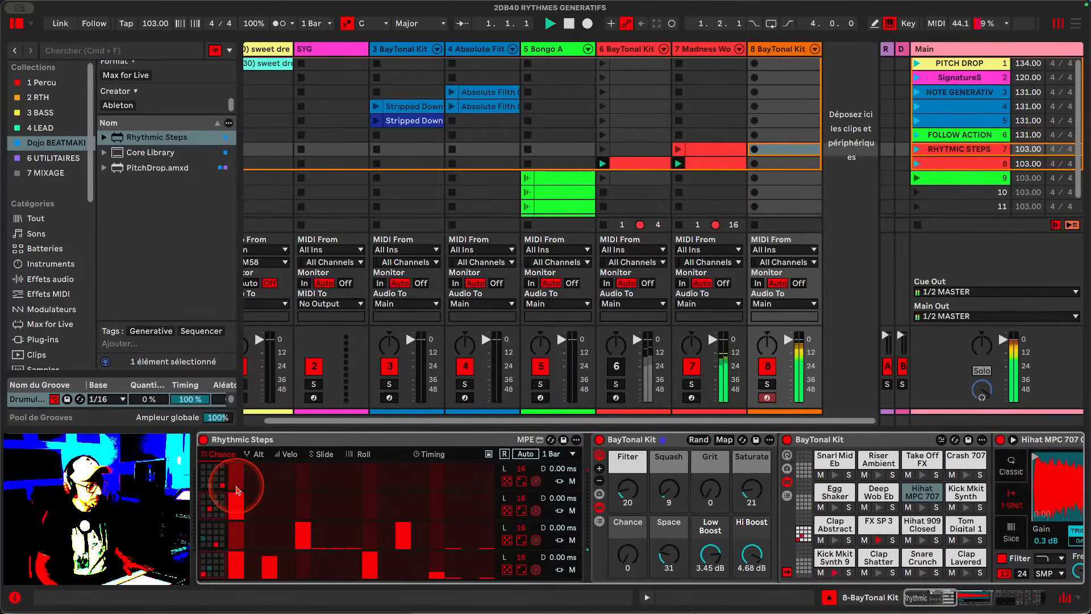
pyautogui.moveTo(253, 504); pyautogui.dragTo(498, 489)
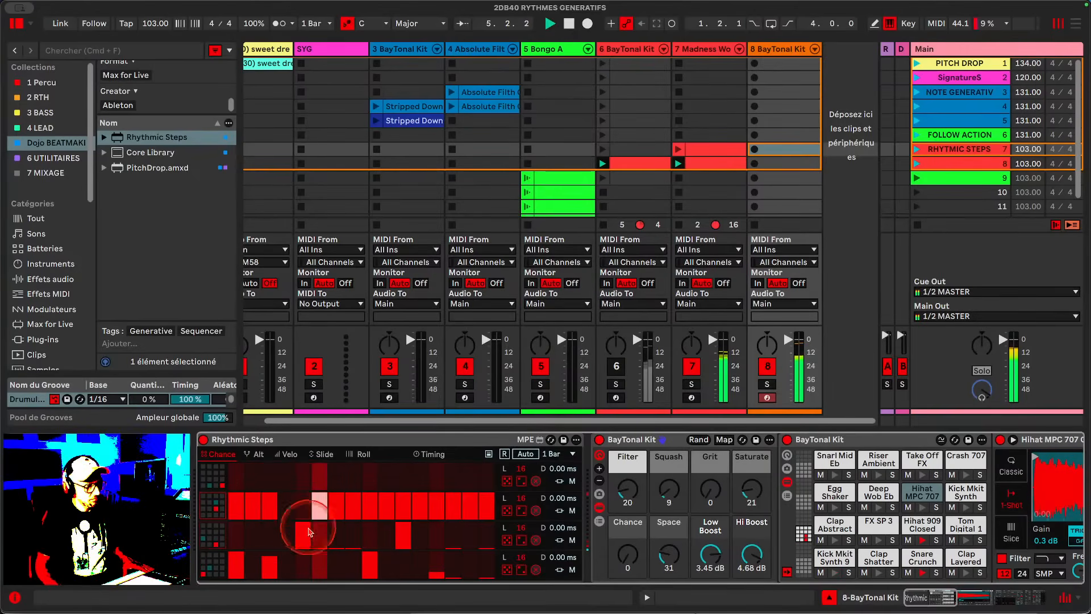
pyautogui.moveTo(288, 513); pyautogui.dragTo(285, 502)
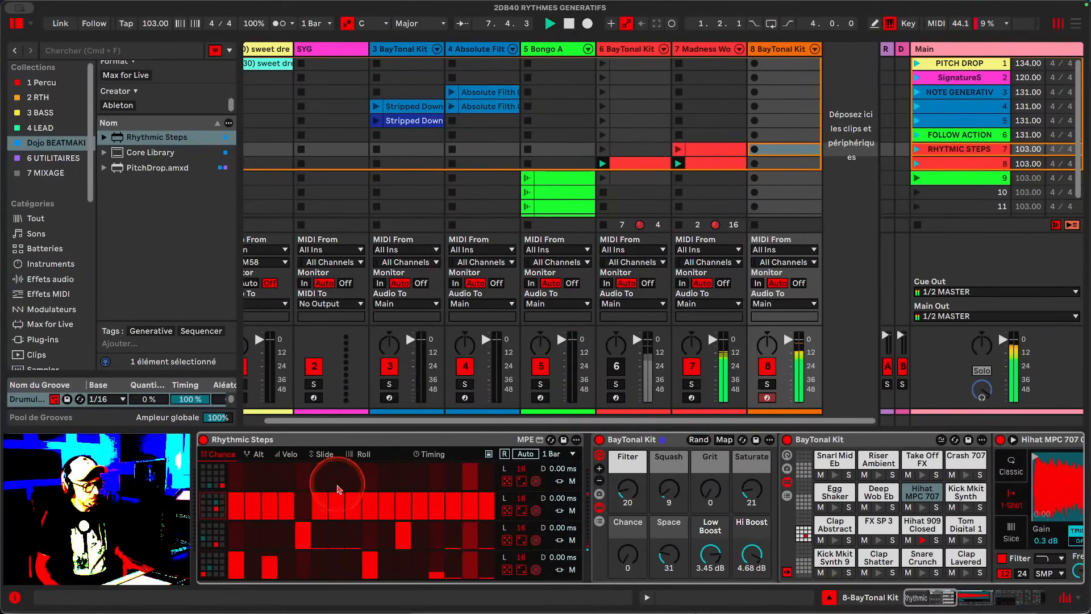
pyautogui.moveTo(402, 516); pyautogui.dragTo(386, 519)
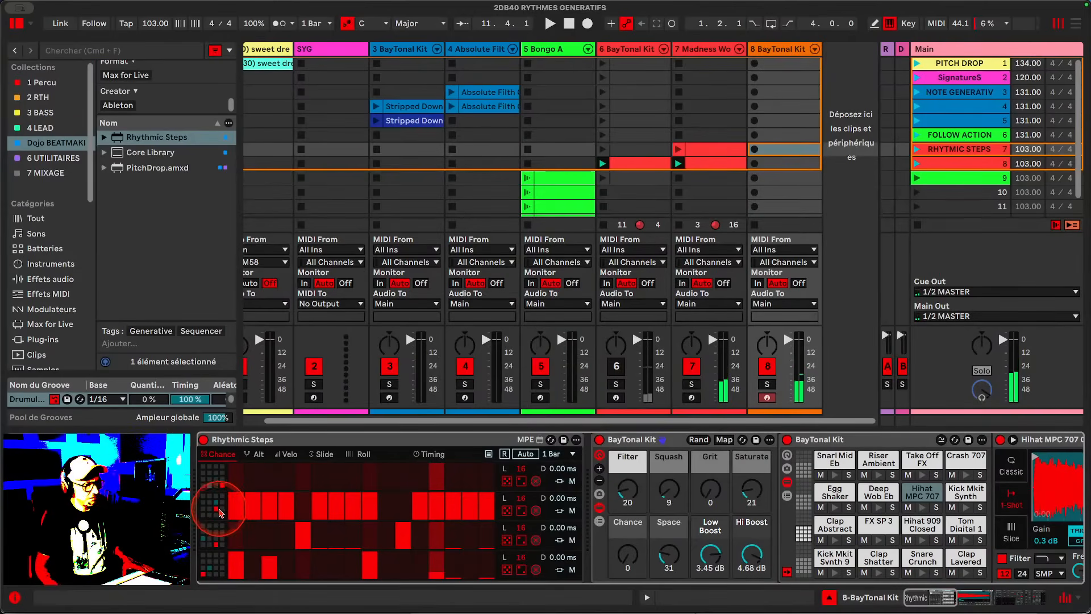
# - Switch to the Alt view, restart playback, and add Alt steps in the second lane
pyautogui.click(259, 455)
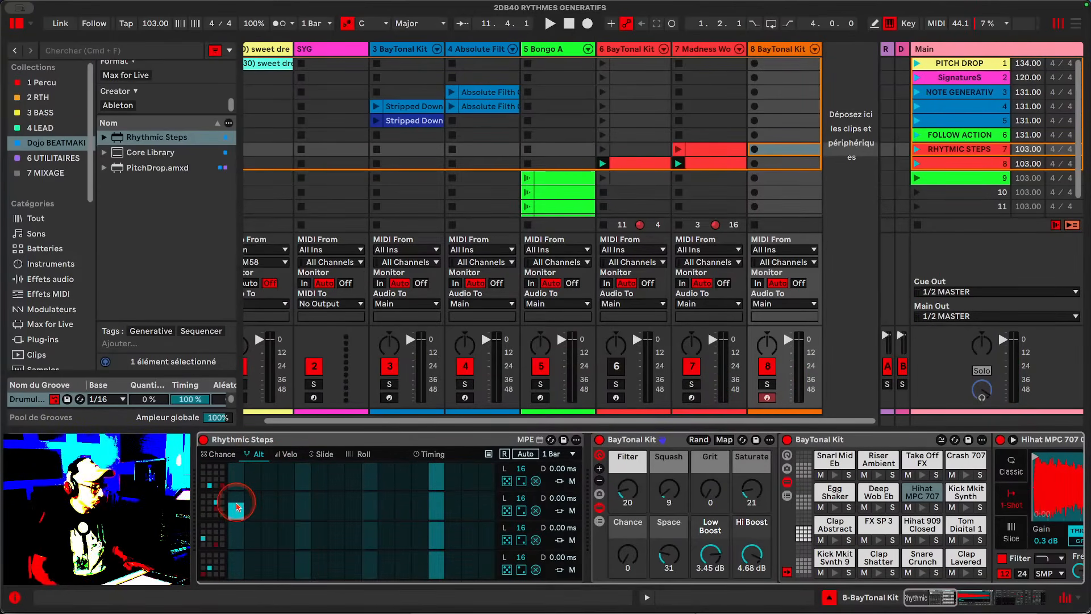
pyautogui.press('space')
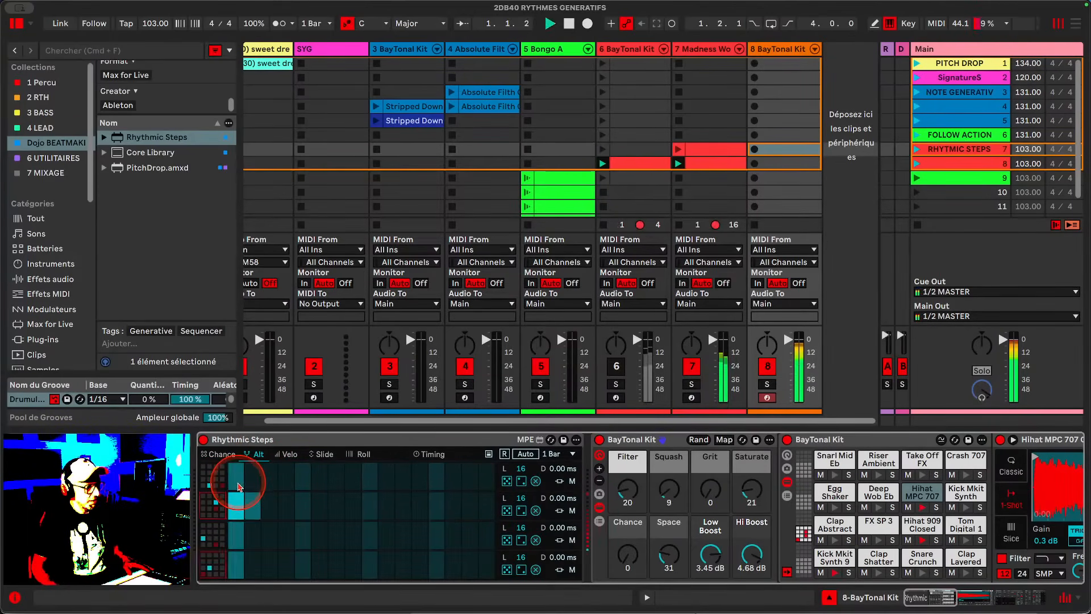
pyautogui.moveTo(237, 496); pyautogui.dragTo(239, 502)
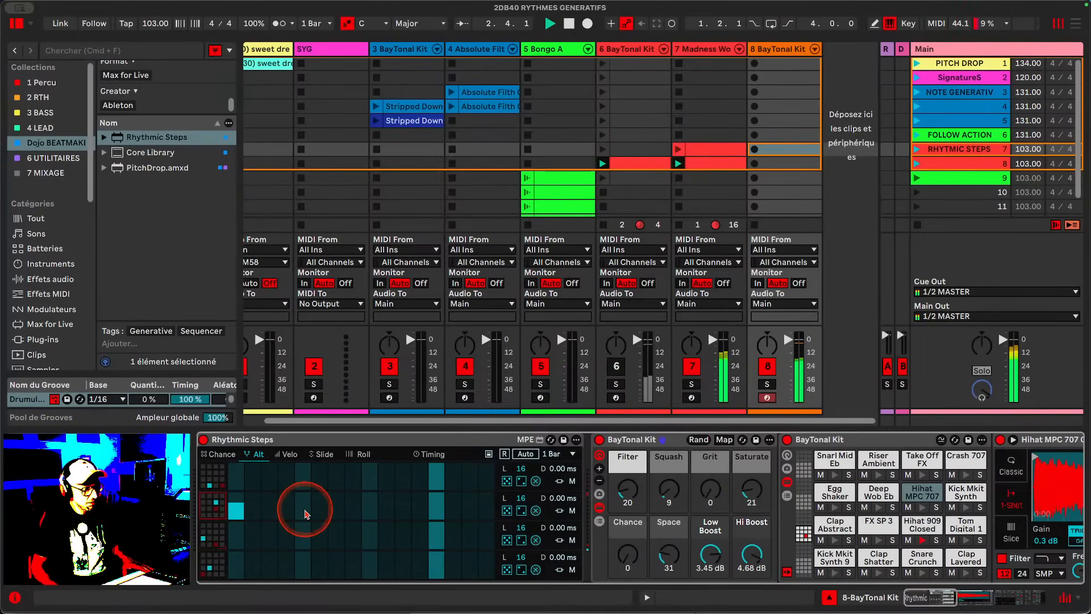
pyautogui.click(370, 509)
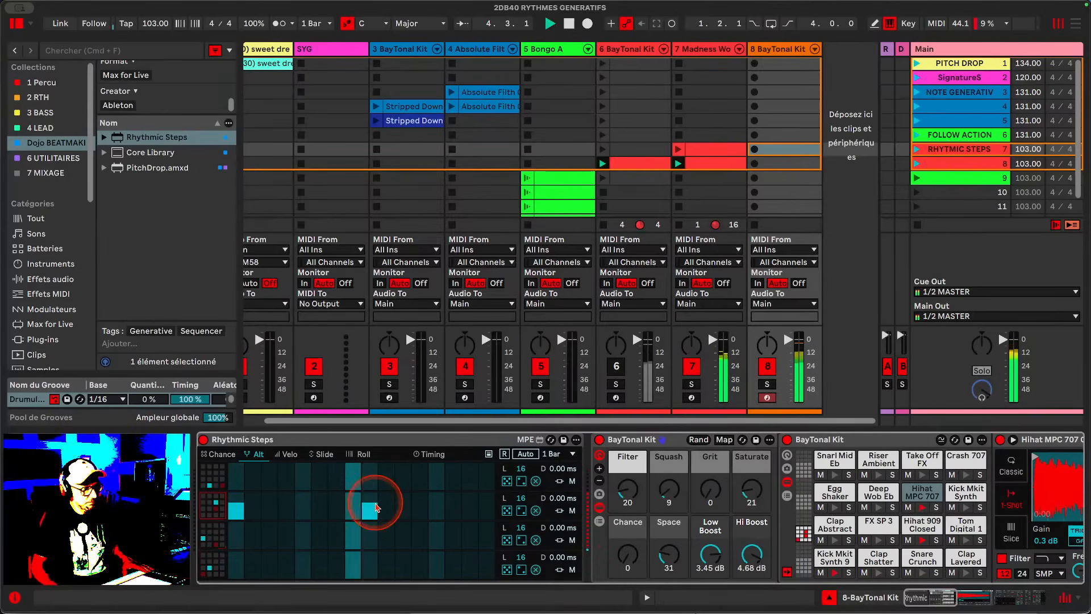
pyautogui.moveTo(376, 508); pyautogui.dragTo(375, 512)
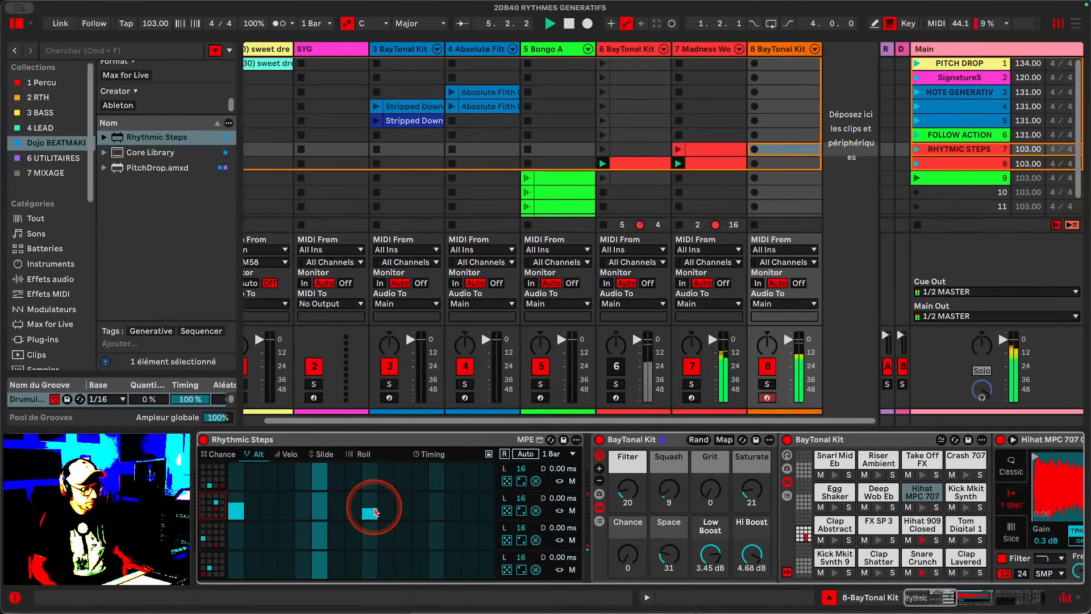
pyautogui.click(369, 514)
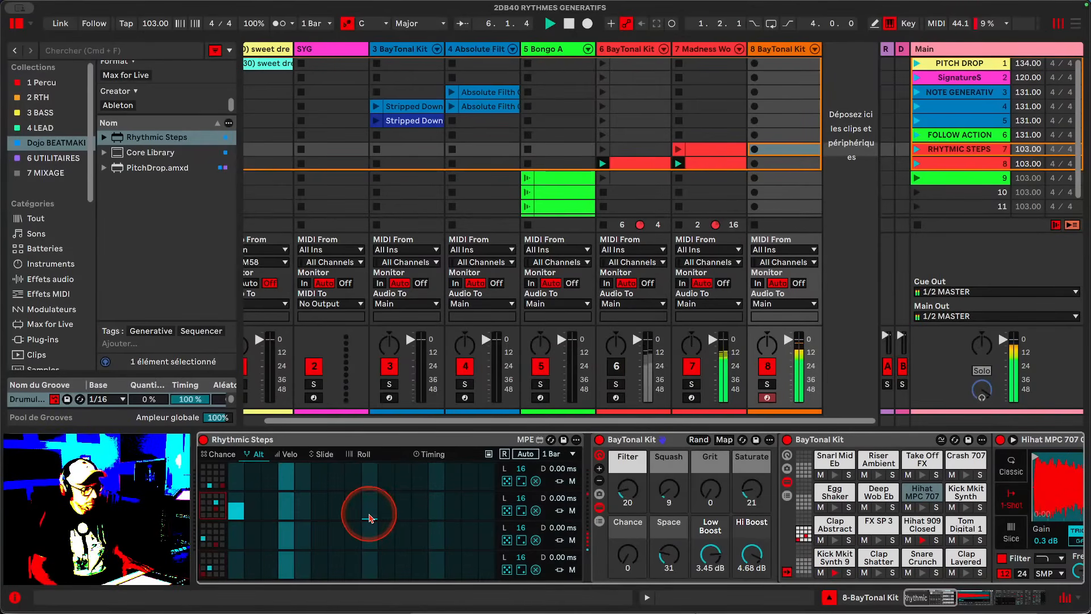
pyautogui.hscroll(1, 370, 515)
pyautogui.click(370, 514)
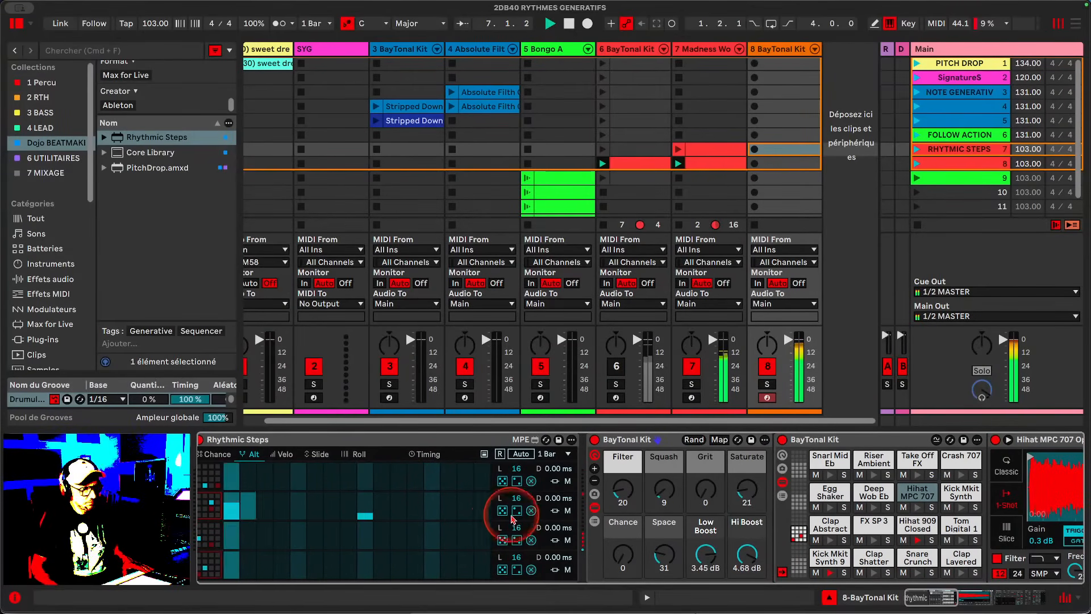
# - Switch to the Velo view and randomize the second lane's velocities
pyautogui.click(286, 456)
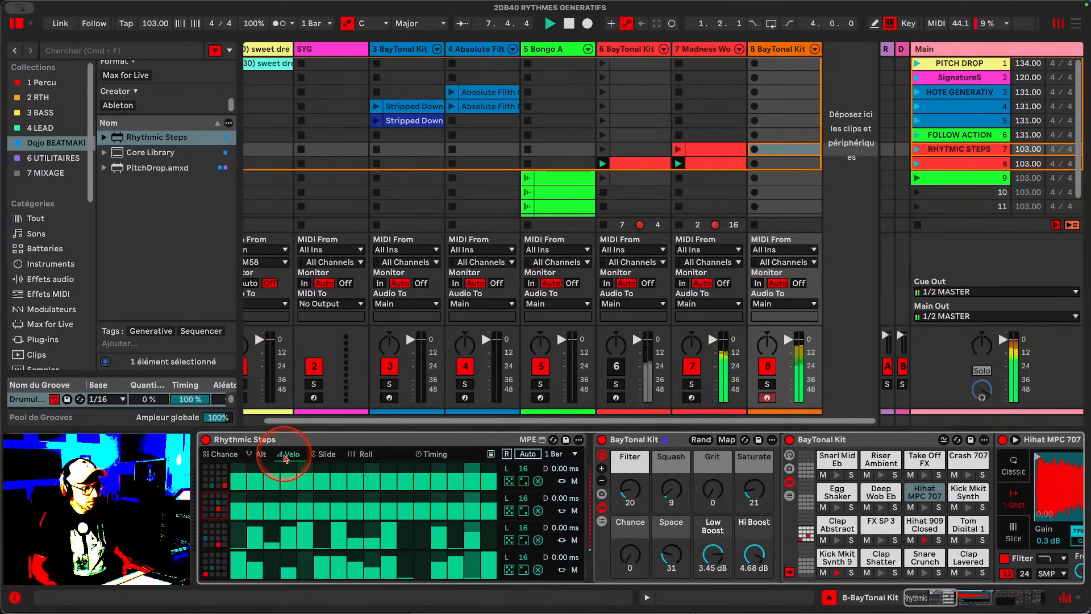
pyautogui.click(510, 511)
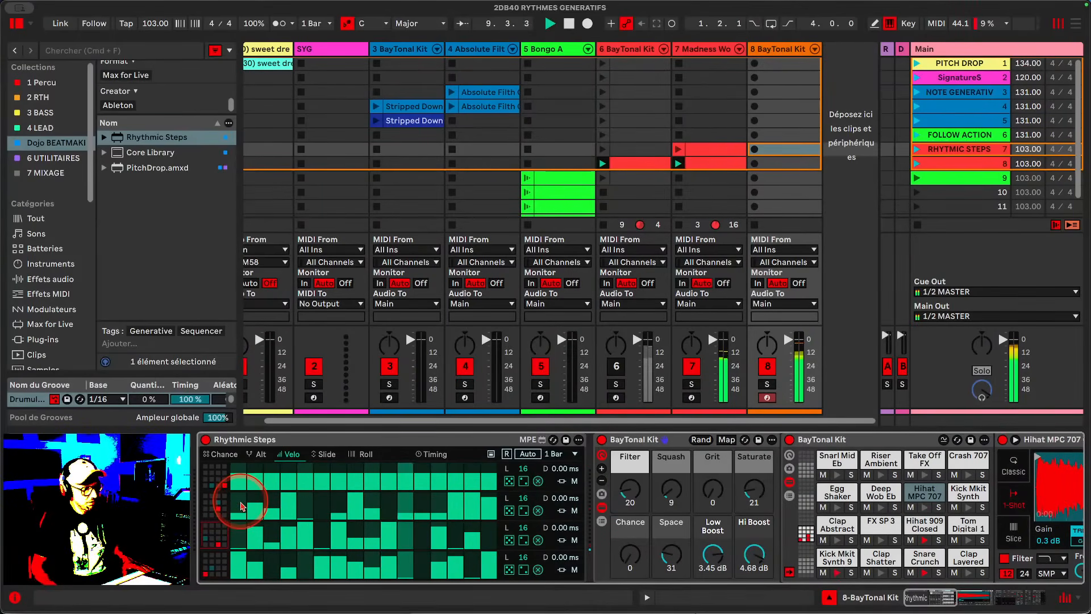
pyautogui.click(523, 510)
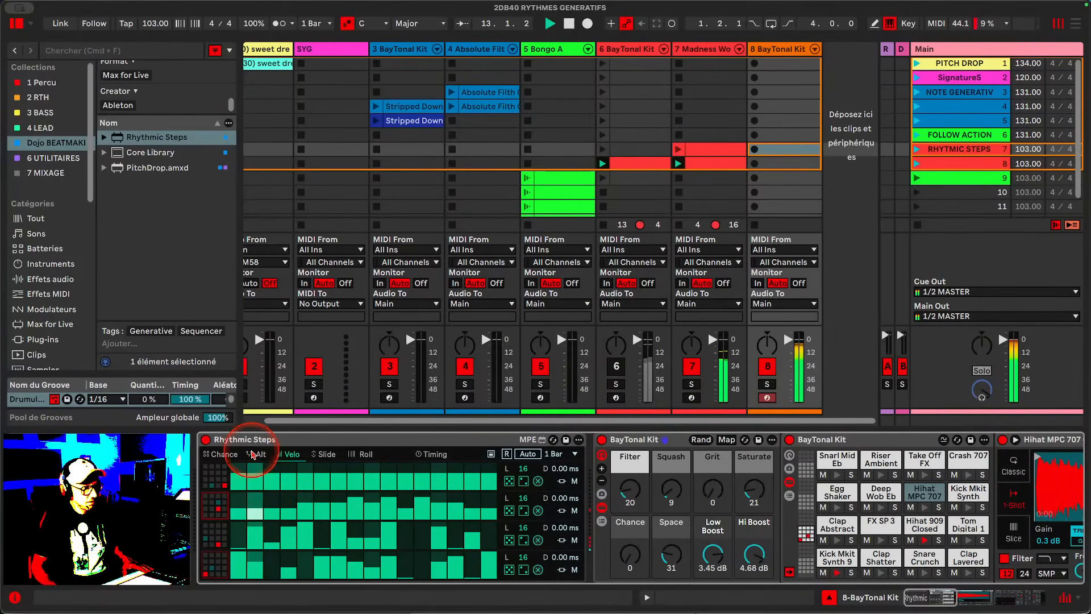
# - Set the second lane's length to 4 steps and redraw its velocity values
pyautogui.moveTo(524, 498); pyautogui.dragTo(522, 519)
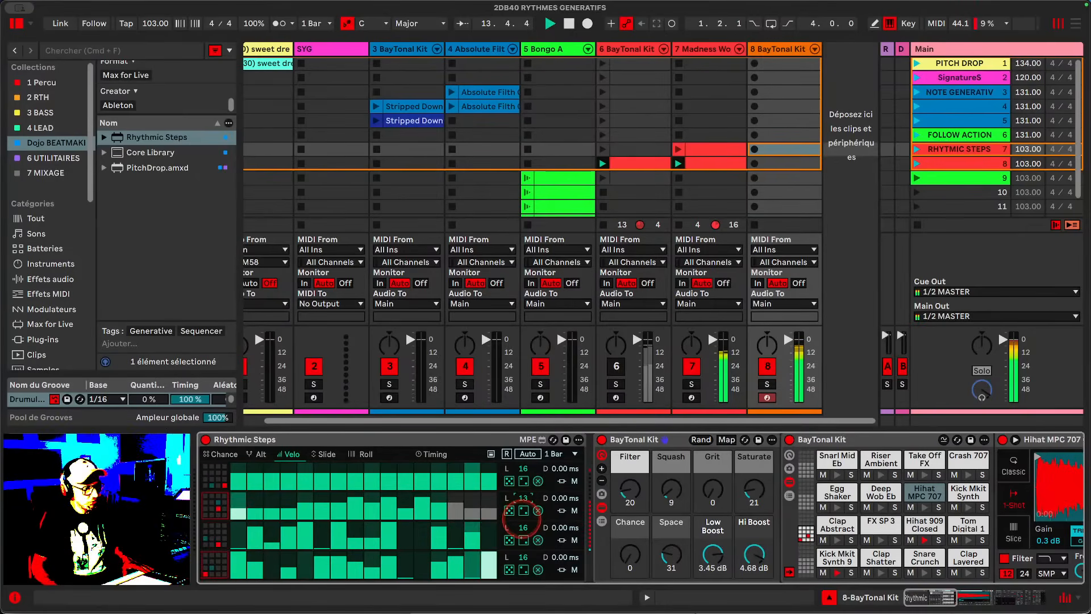
pyautogui.click(522, 499)
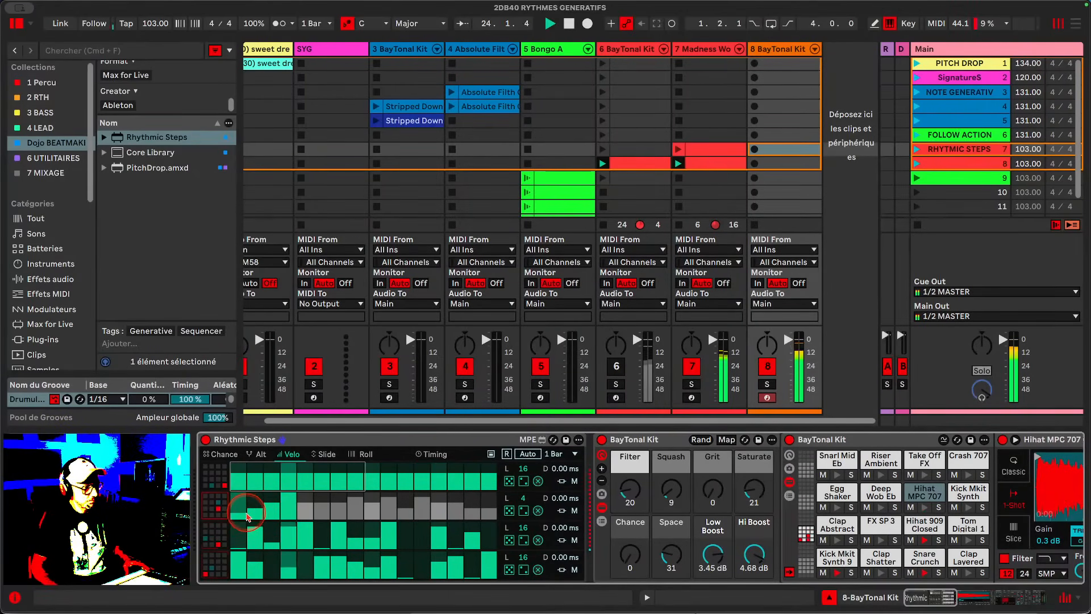
pyautogui.moveTo(237, 517)
pyautogui.mouseDown()
pyautogui.moveTo(288, 514)
pyautogui.moveTo(250, 505)
pyautogui.moveTo(283, 517)
pyautogui.mouseUp()
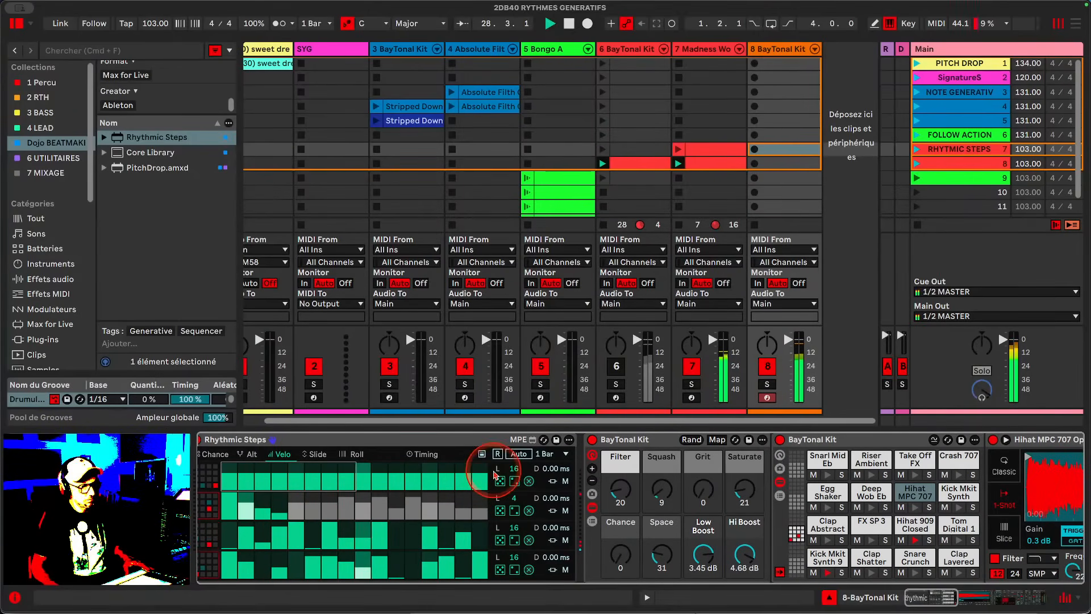
# - Switch to the Alt view and edit Alt steps across the top lane
pyautogui.click(257, 458)
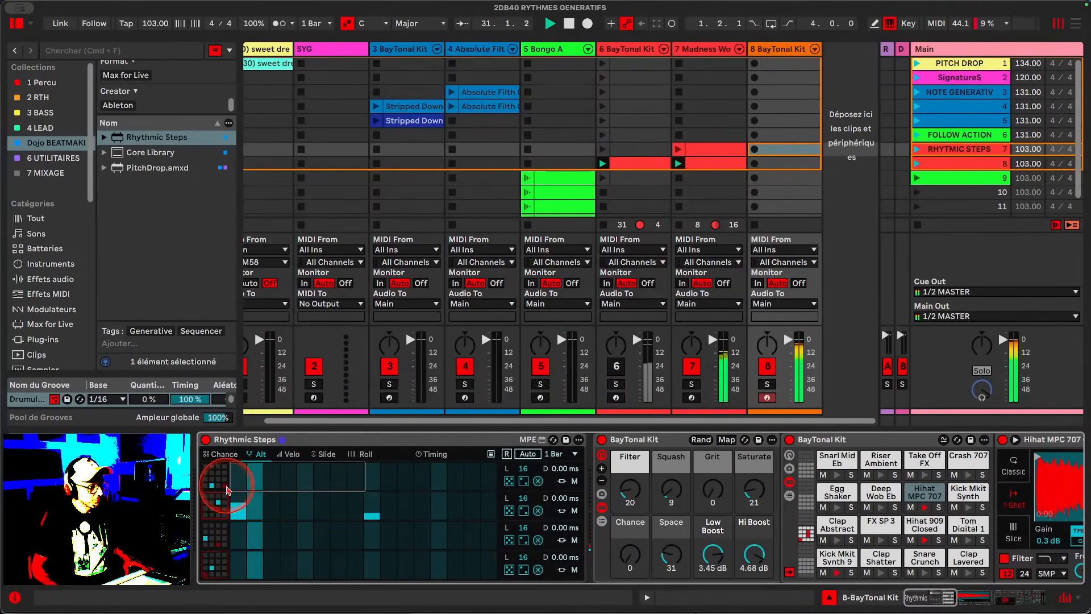
pyautogui.moveTo(356, 487)
pyautogui.mouseDown()
pyautogui.moveTo(500, 463)
pyautogui.moveTo(233, 458)
pyautogui.mouseUp()
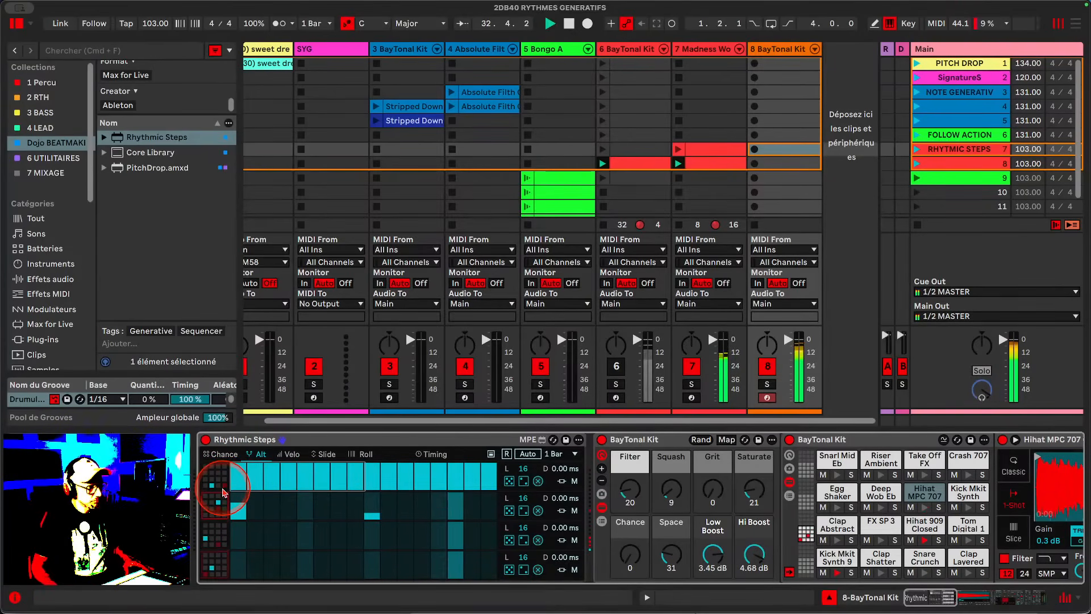
pyautogui.moveTo(239, 490)
pyautogui.mouseDown()
pyautogui.moveTo(500, 486)
pyautogui.moveTo(259, 495)
pyautogui.moveTo(411, 495)
pyautogui.mouseUp()
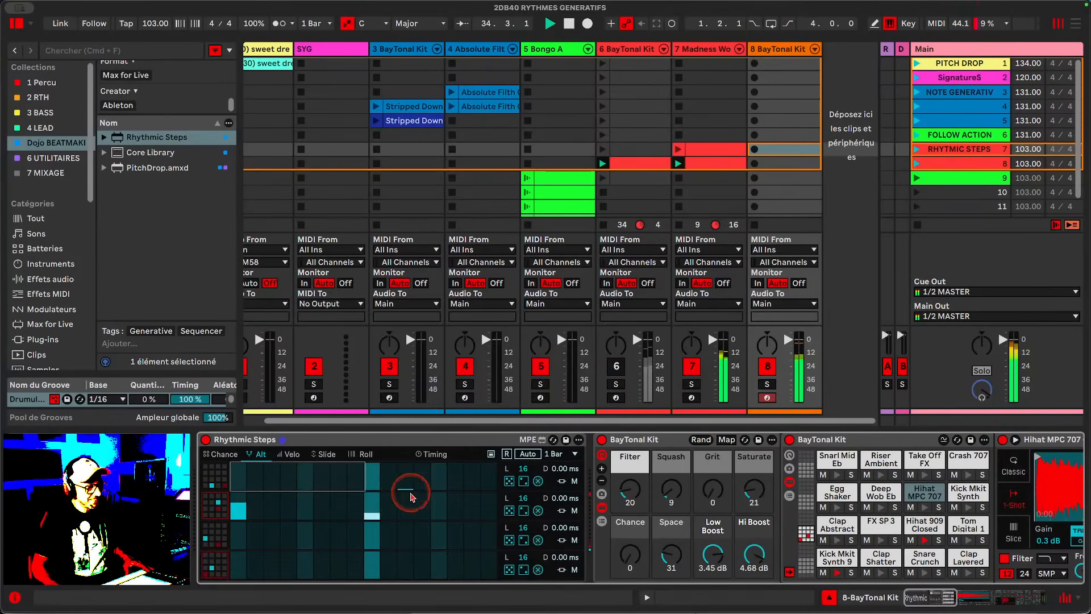
# - Switch to the Roll view and draw Roll steps in the second lane
pyautogui.click(222, 454)
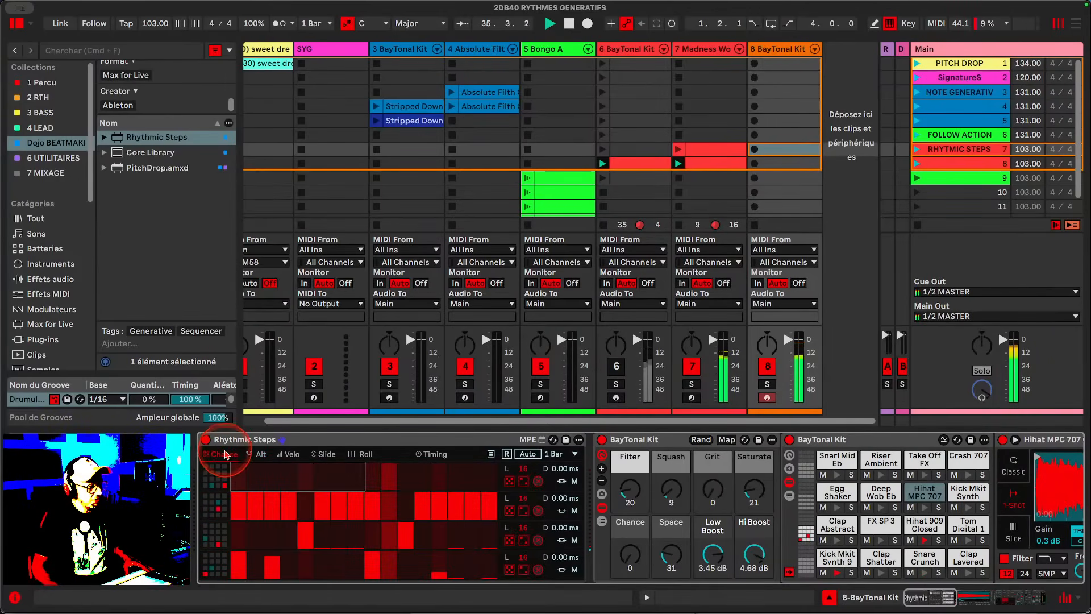
pyautogui.click(351, 455)
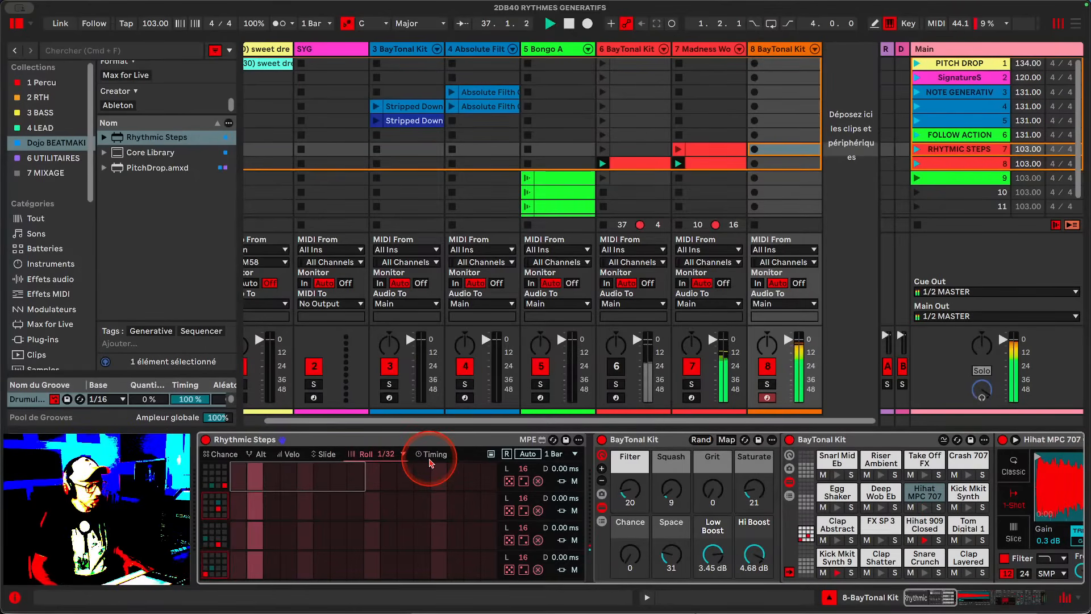
pyautogui.click(287, 510)
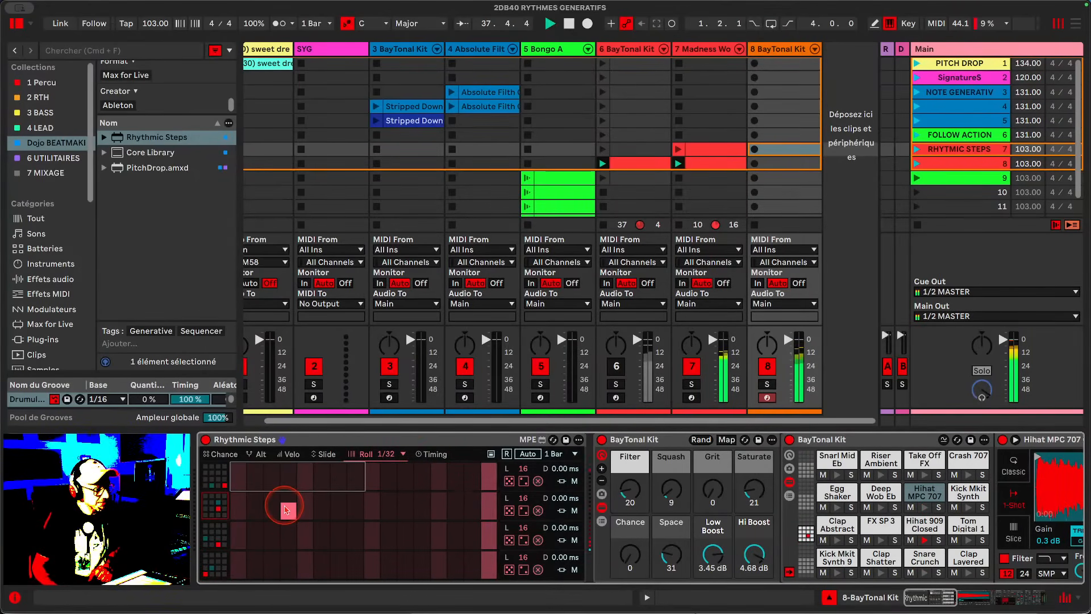
pyautogui.moveTo(277, 507)
pyautogui.mouseDown()
pyautogui.moveTo(257, 507)
pyautogui.moveTo(266, 513)
pyautogui.mouseUp()
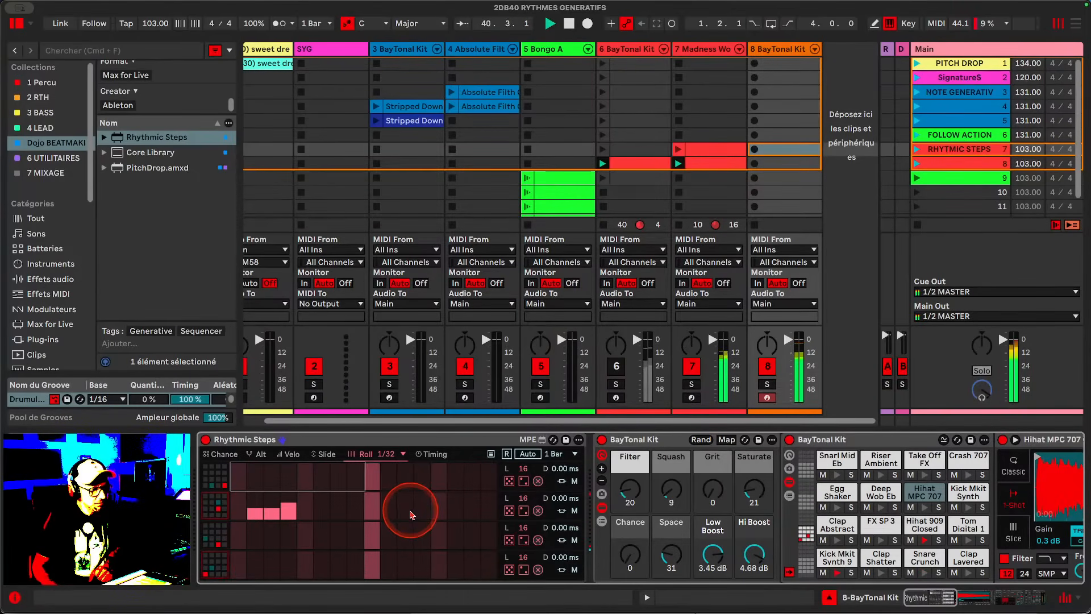
# - Extend the second lane's Roll steps and mute the first, third and fourth lanes
pyautogui.moveTo(404, 514); pyautogui.dragTo(442, 513)
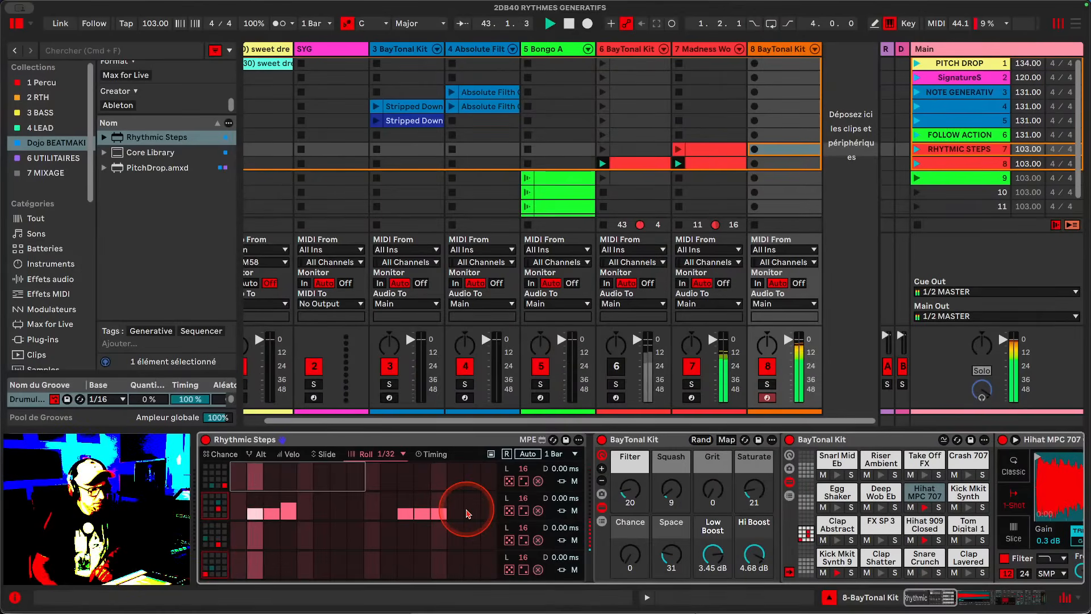
pyautogui.click(574, 481)
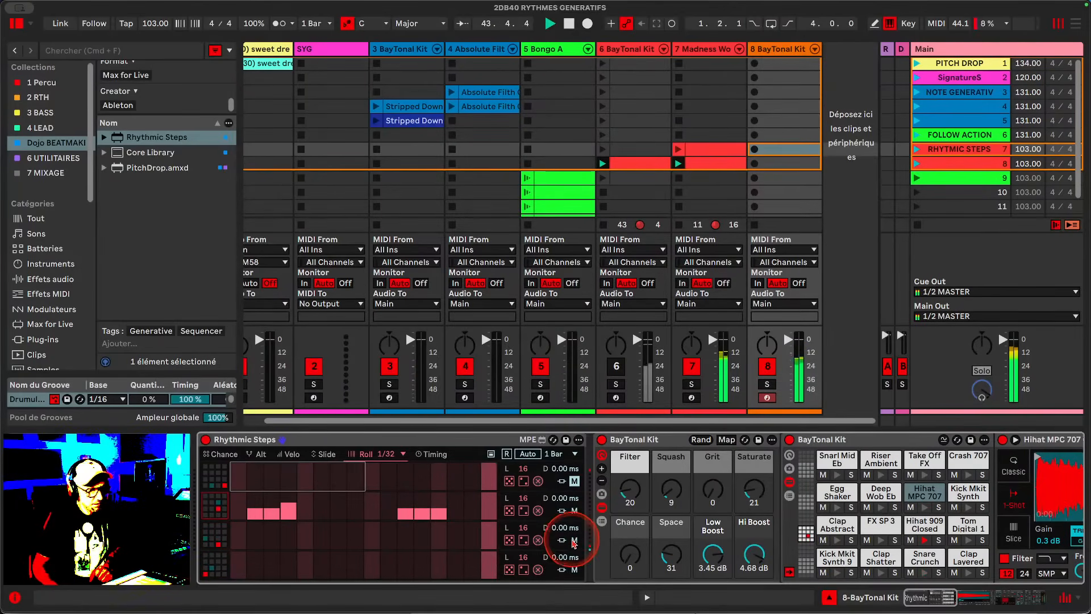
pyautogui.click(574, 540)
pyautogui.click(574, 570)
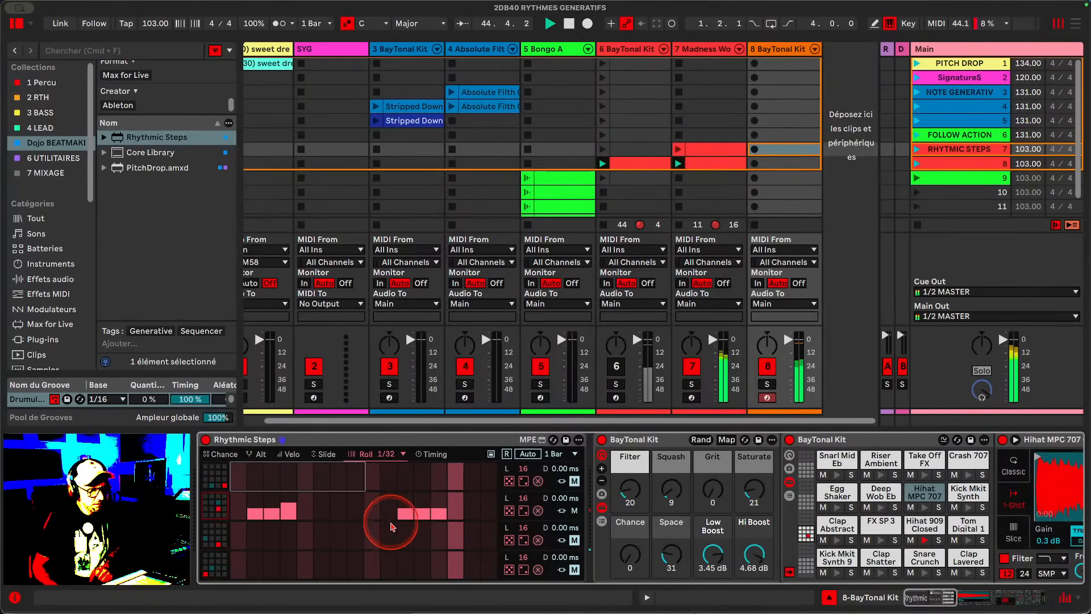
# - Toggle track 8's activator off and on, then deactivate track 7 in the mixer
pyautogui.click(767, 366)
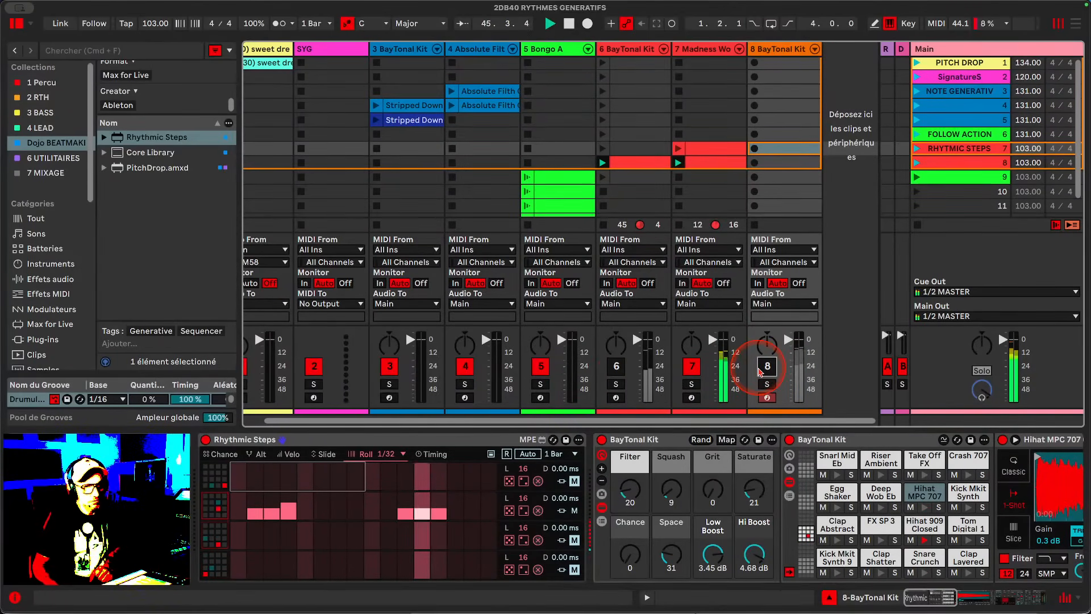
pyautogui.click(768, 366)
pyautogui.click(692, 366)
# - Compare the Chance and Alt views of the sequencer while auditioning the Snare Crunch pad
pyautogui.click(516, 475)
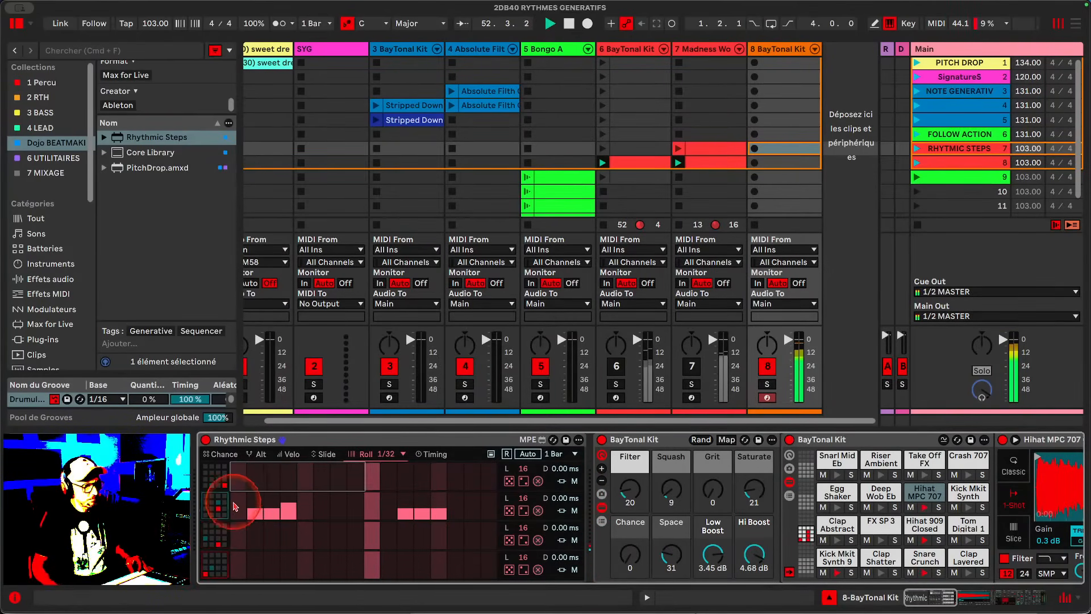
pyautogui.click(230, 455)
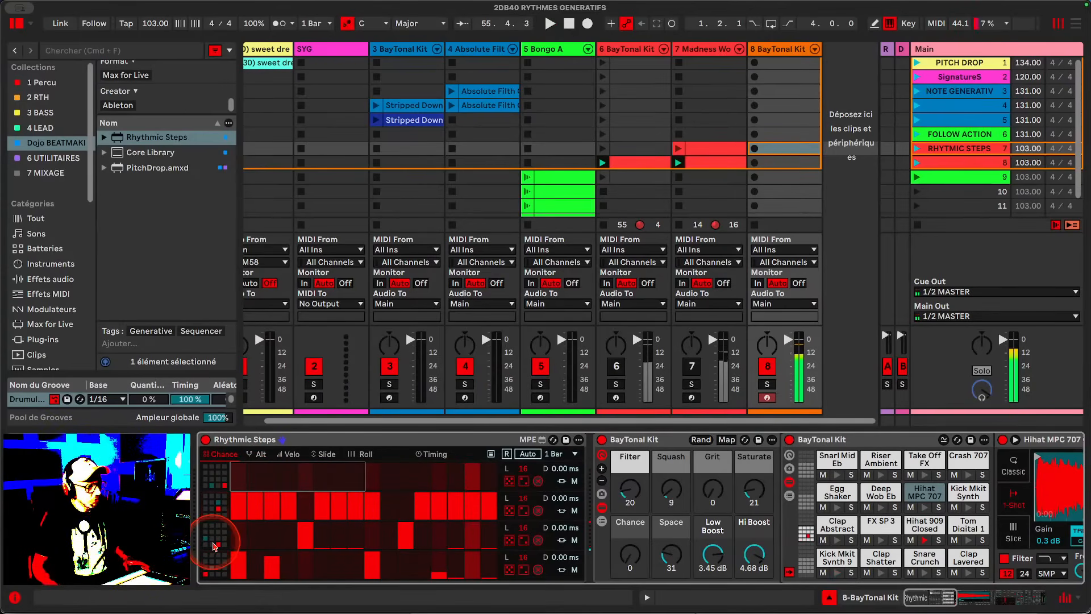
pyautogui.click(256, 454)
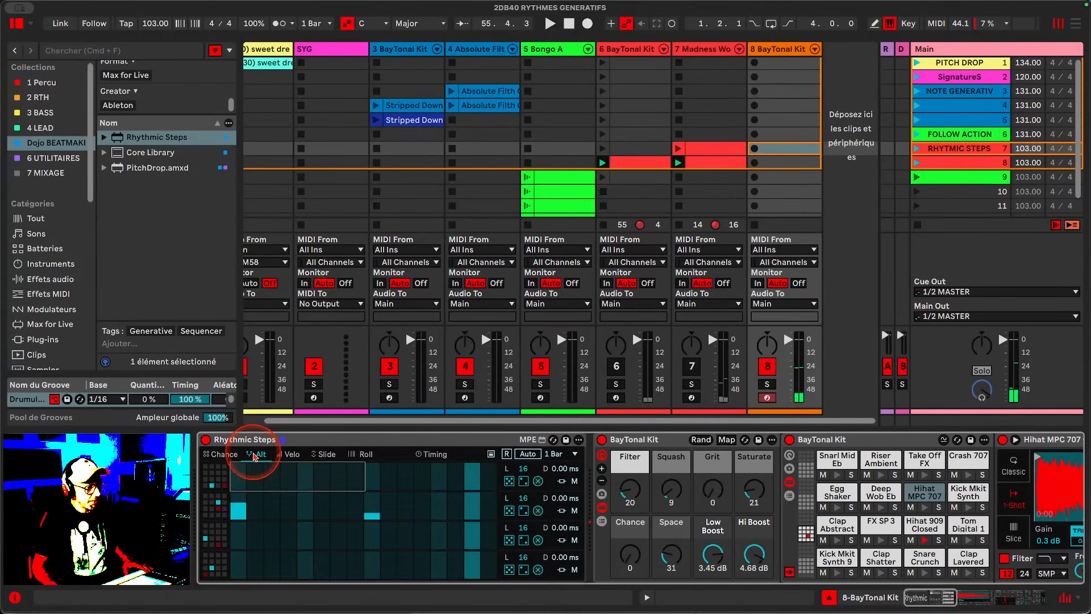
pyautogui.click(927, 541)
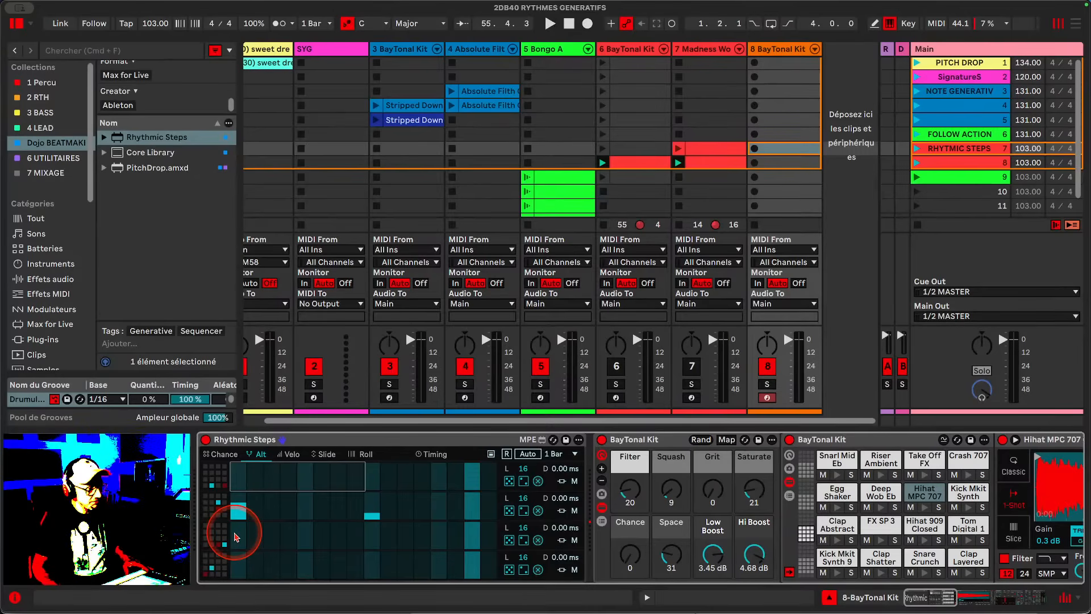
pyautogui.click(225, 458)
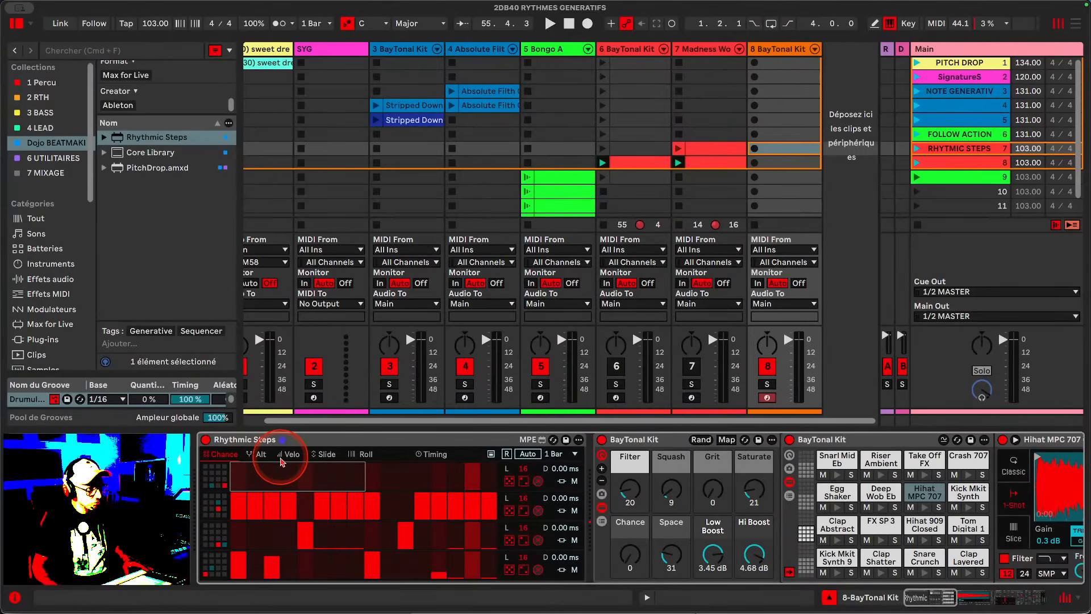
pyautogui.click(253, 454)
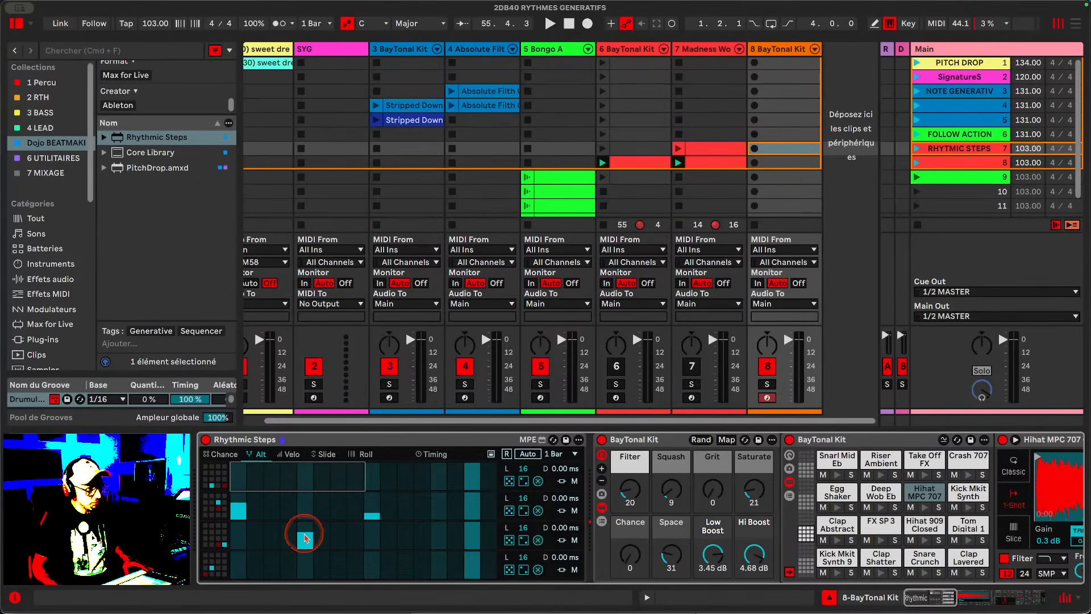
pyautogui.press('space')
pyautogui.click(225, 454)
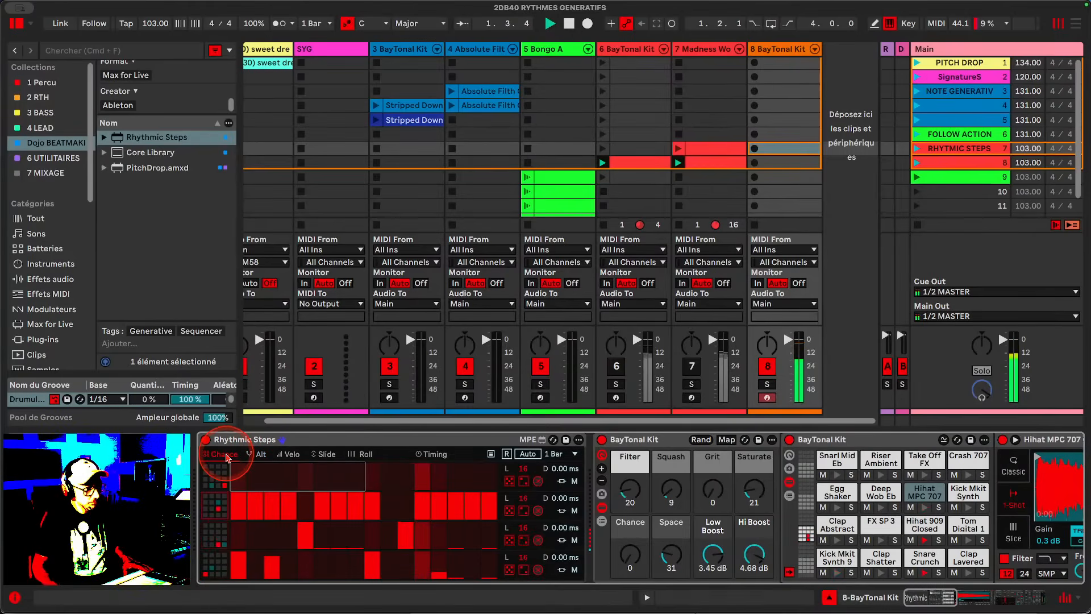
pyautogui.click(259, 455)
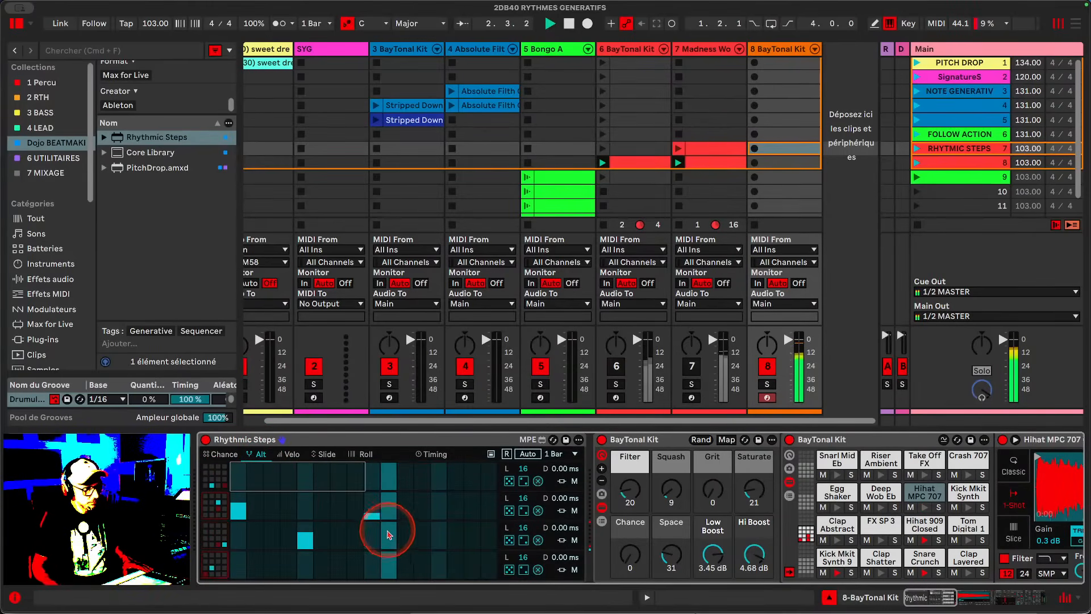
# - Add Alt steps in the third lane of the Alt view
pyautogui.click(400, 536)
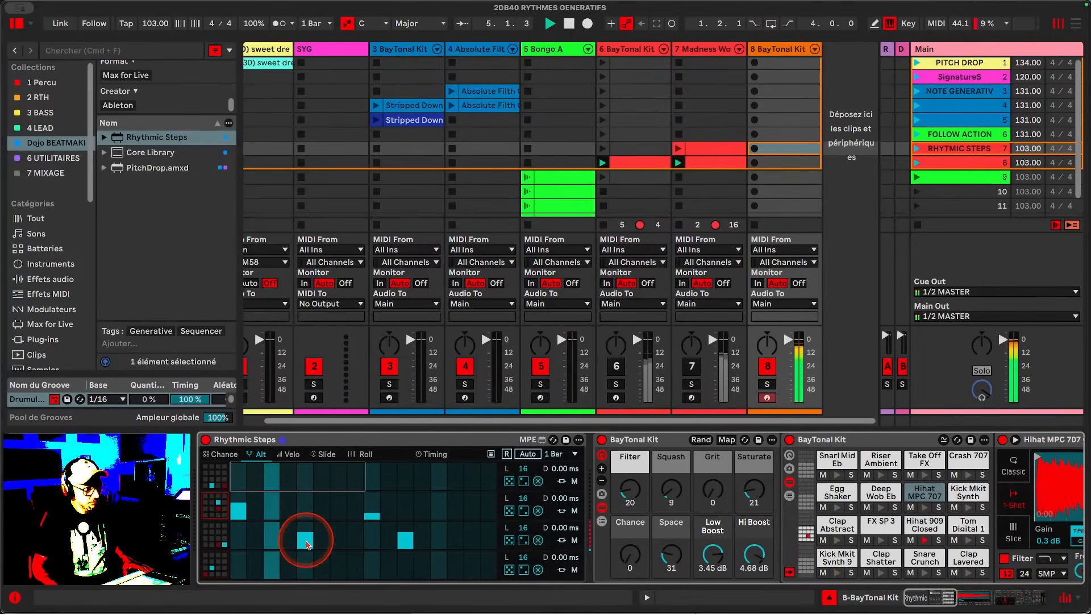
pyautogui.moveTo(307, 545); pyautogui.dragTo(405, 545)
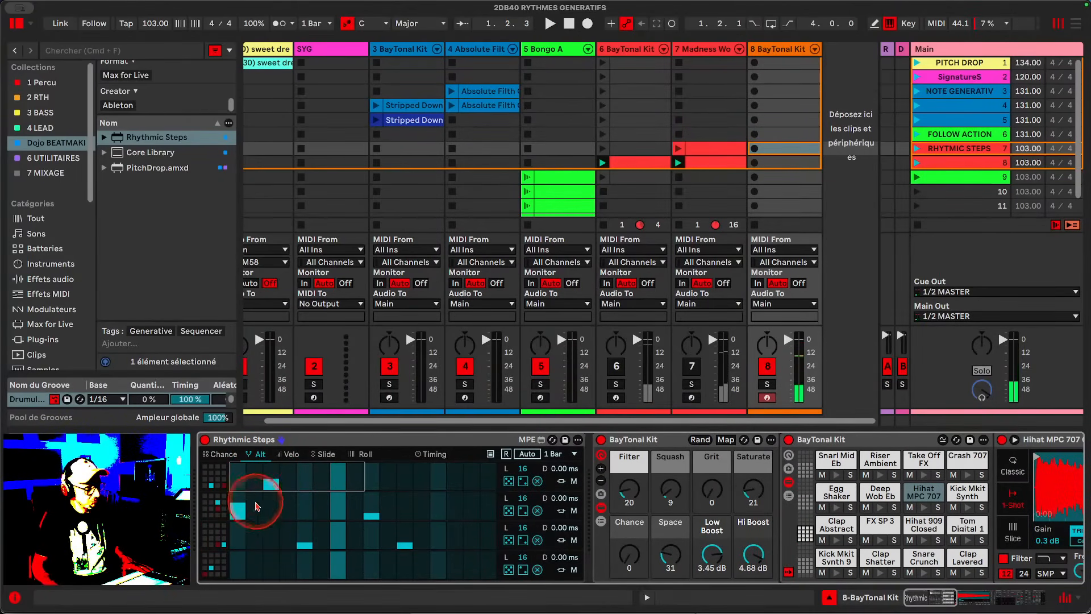
# - Switch to the Chance view and set the top lane's chance to maximum across all steps
pyautogui.click(221, 454)
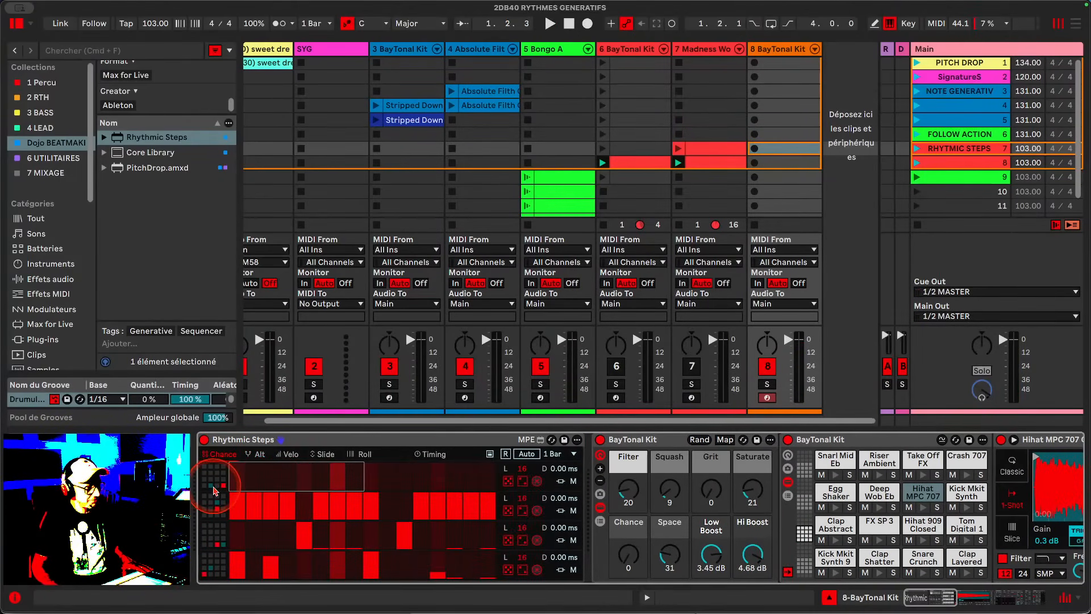
pyautogui.hscroll(1, 829, 524)
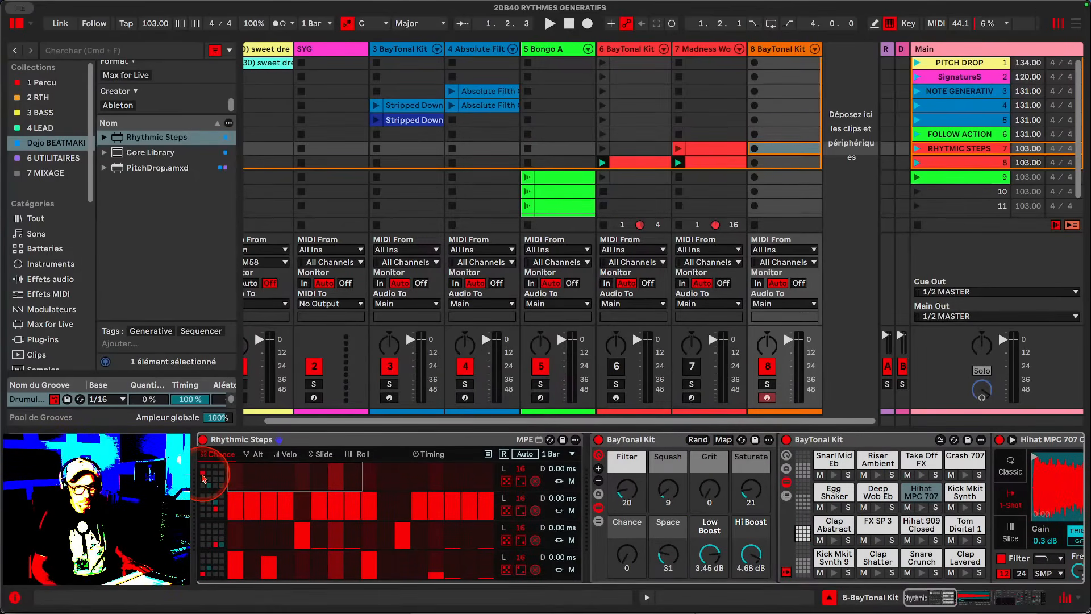
pyautogui.moveTo(234, 482); pyautogui.dragTo(568, 446)
pyautogui.press('space')
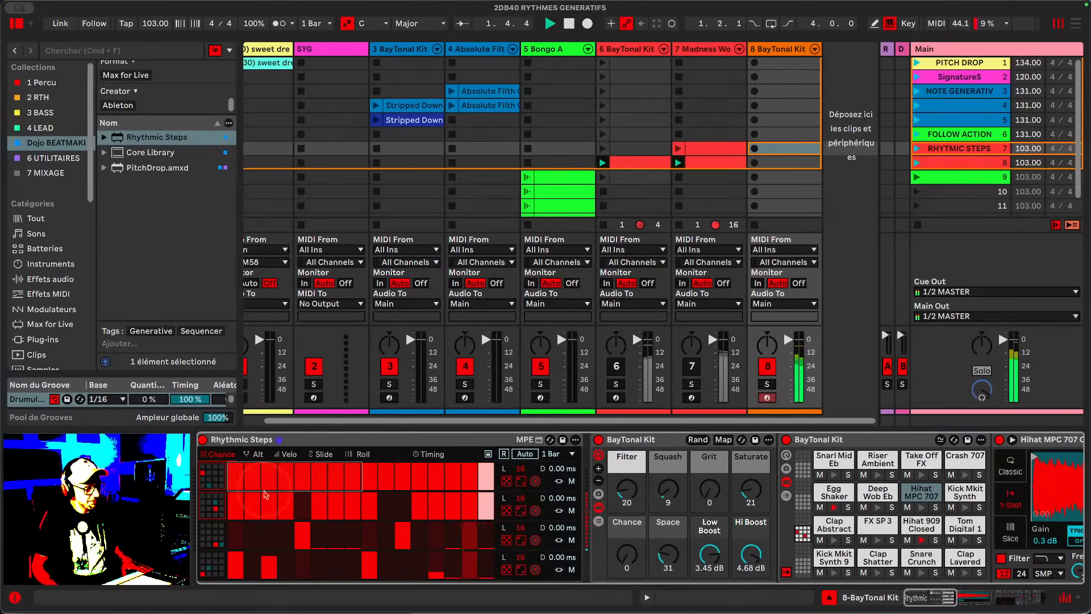
# - Lower the chance values of several steps in the top lane
pyautogui.click(236, 486)
pyautogui.moveTo(236, 482)
pyautogui.mouseDown()
pyautogui.moveTo(241, 473)
pyautogui.moveTo(284, 519)
pyautogui.mouseUp()
pyautogui.moveTo(316, 474); pyautogui.dragTo(316, 529)
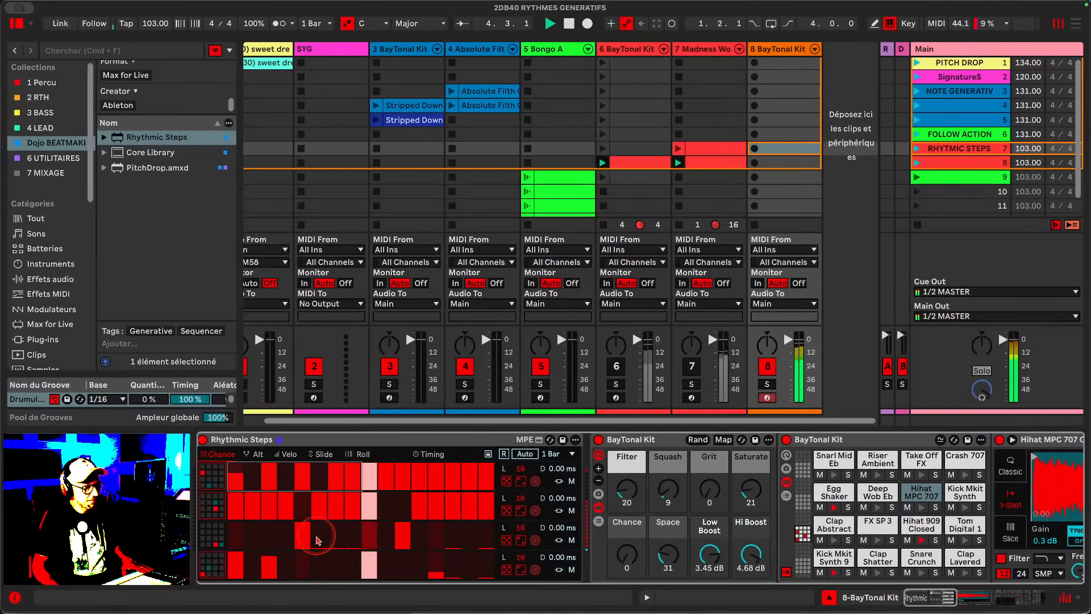
pyautogui.moveTo(358, 472); pyautogui.dragTo(346, 518)
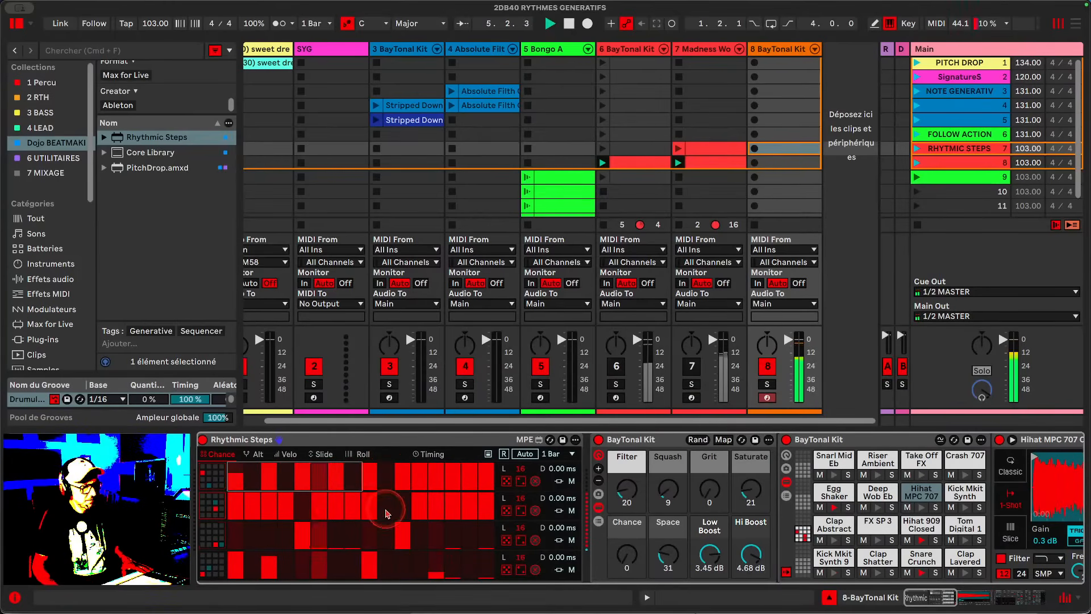
pyautogui.moveTo(520, 470); pyautogui.dragTo(517, 515)
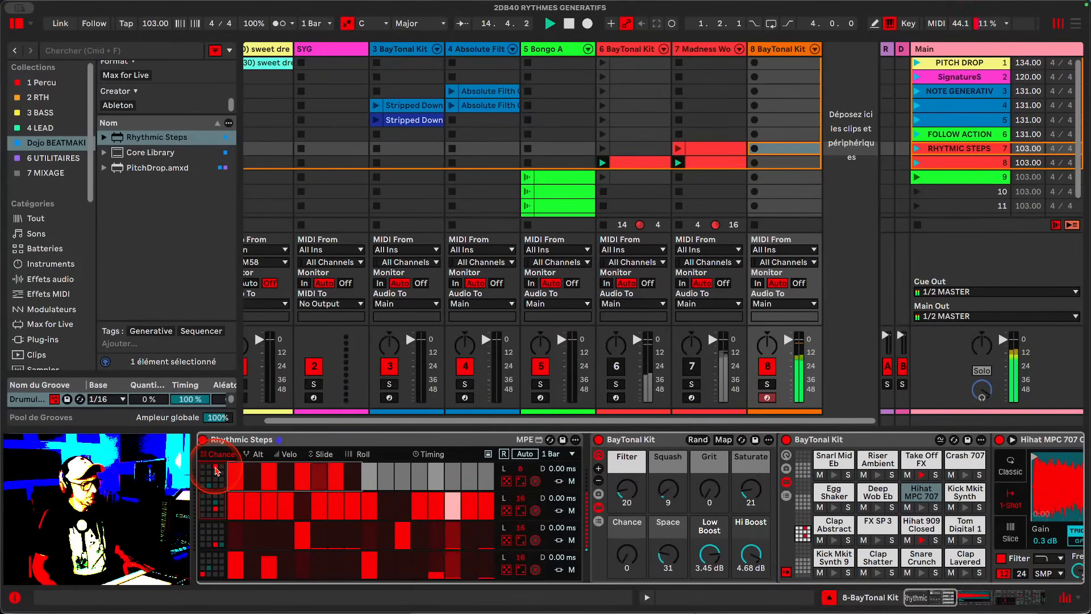
# - Switch to the Alt view and add an Alt step on the top lane's fifth step
pyautogui.click(250, 454)
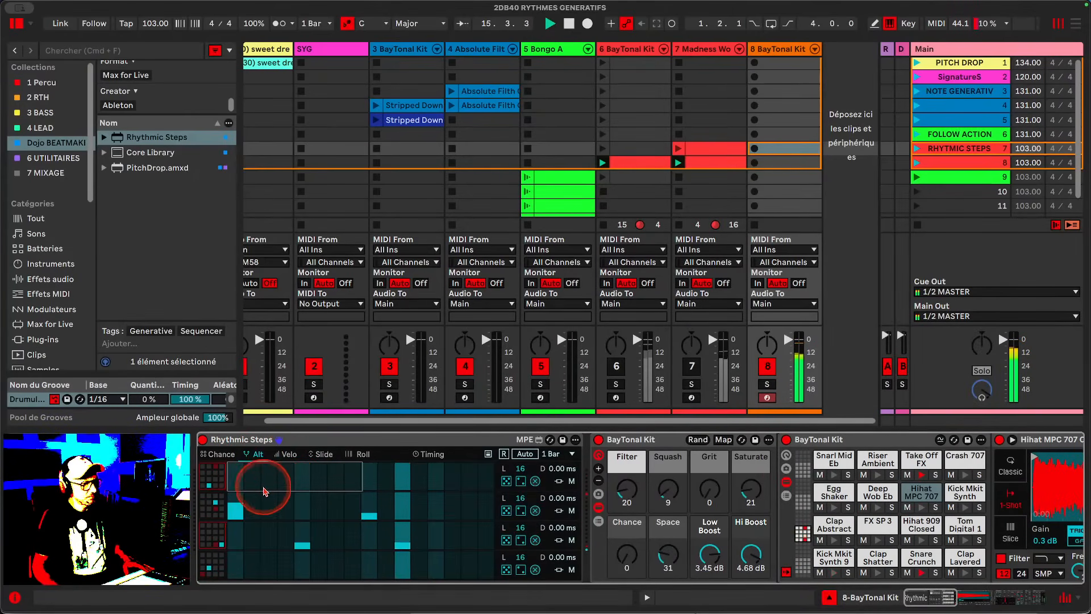
pyautogui.click(222, 454)
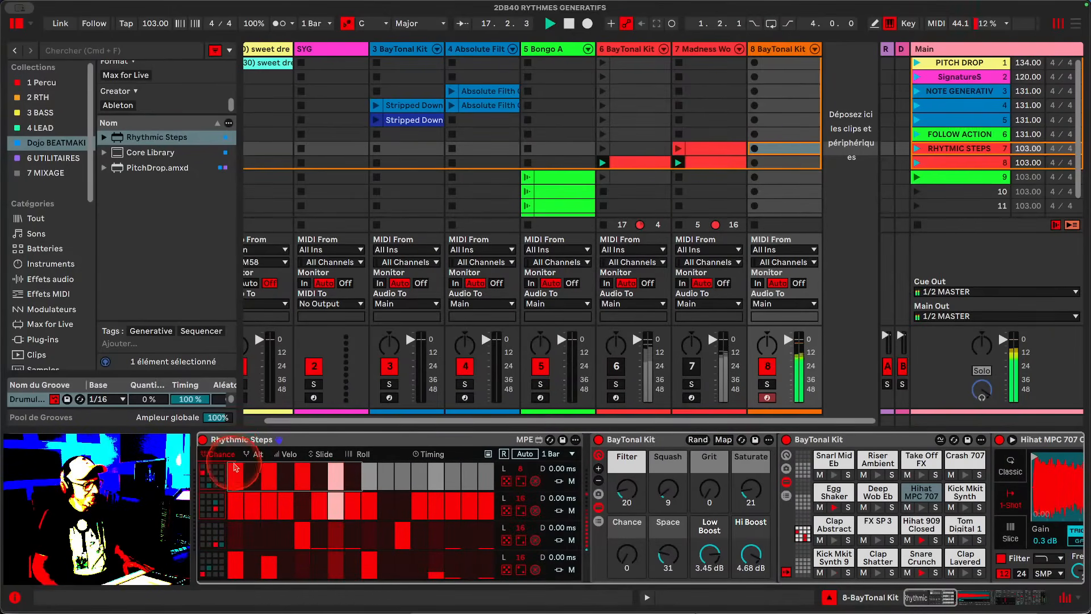
pyautogui.click(250, 454)
pyautogui.click(215, 467)
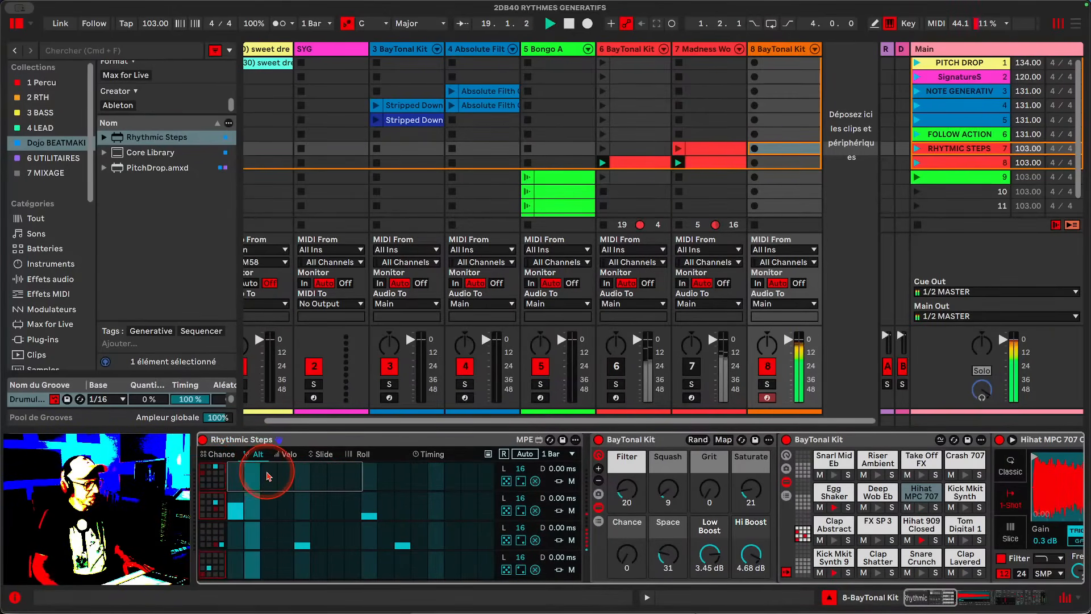
pyautogui.click(299, 486)
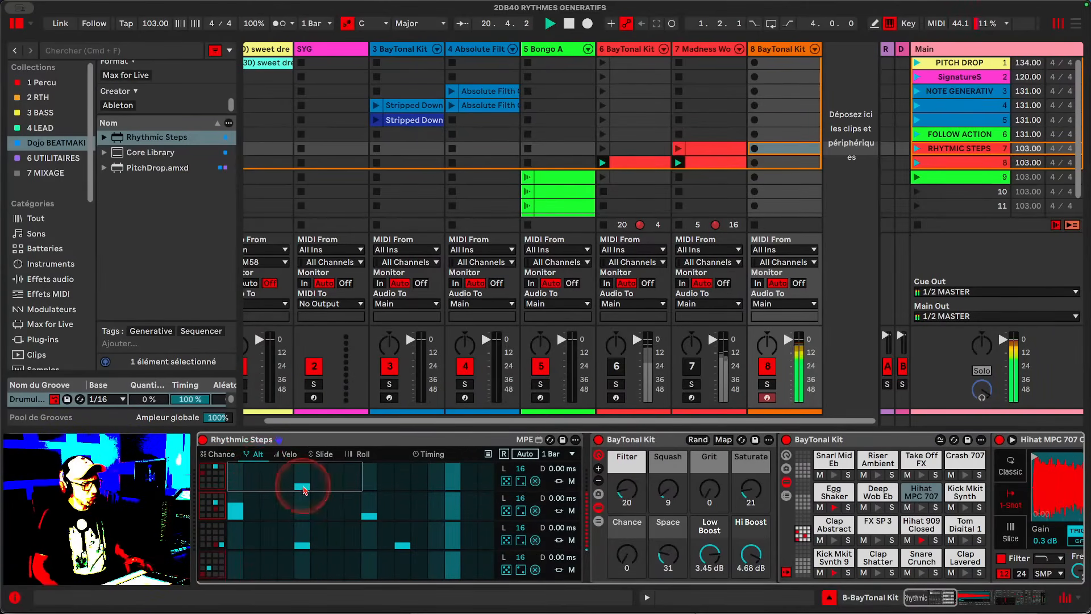
# - Flip between the Chance and Alt views and reactivate track 7 in the mixer
pyautogui.click(222, 453)
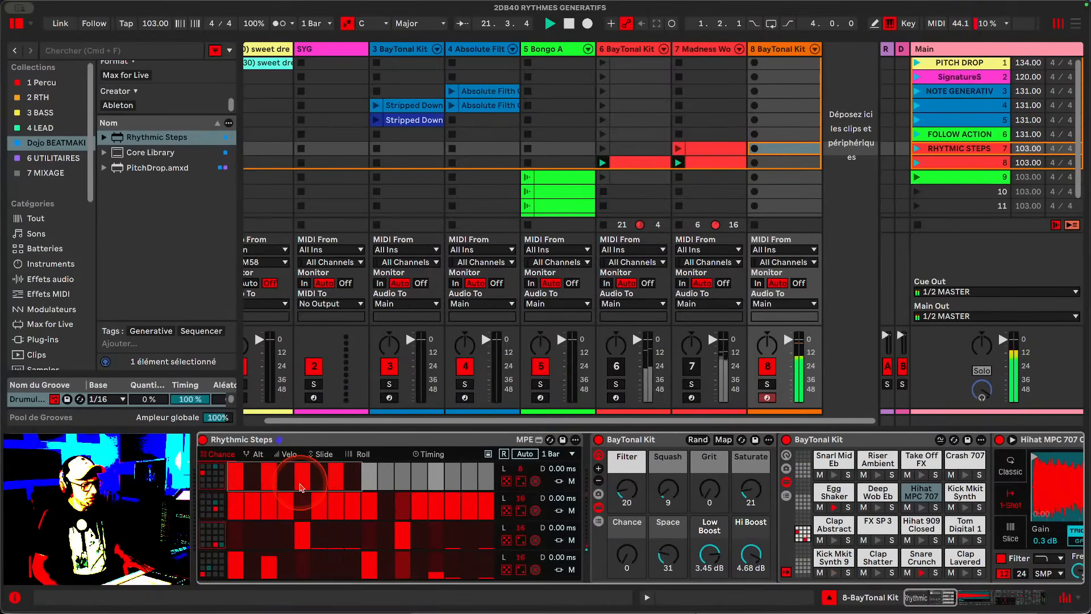
pyautogui.click(254, 454)
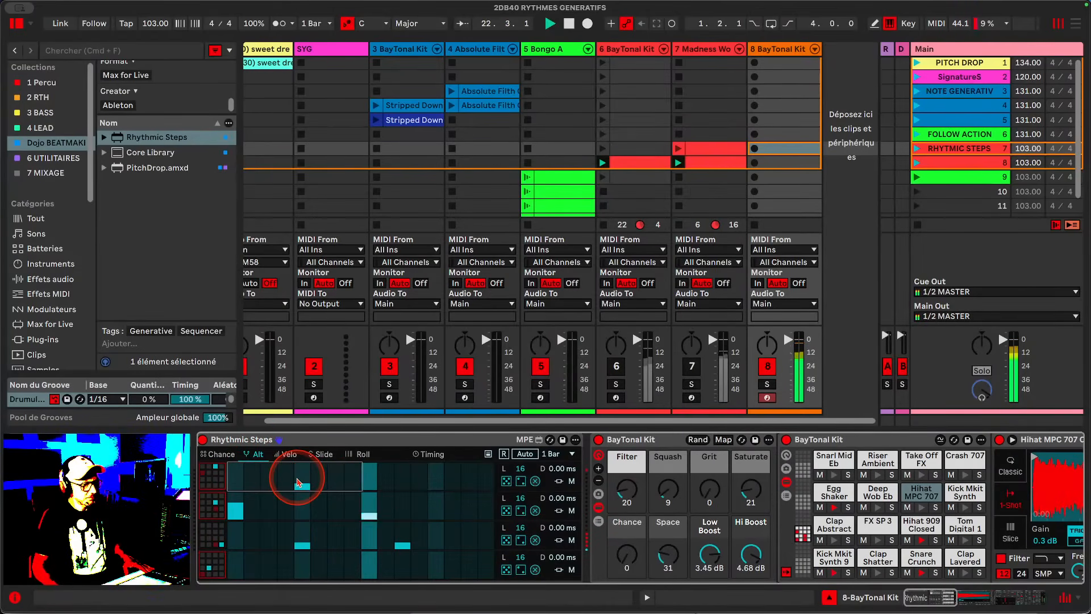
pyautogui.click(222, 453)
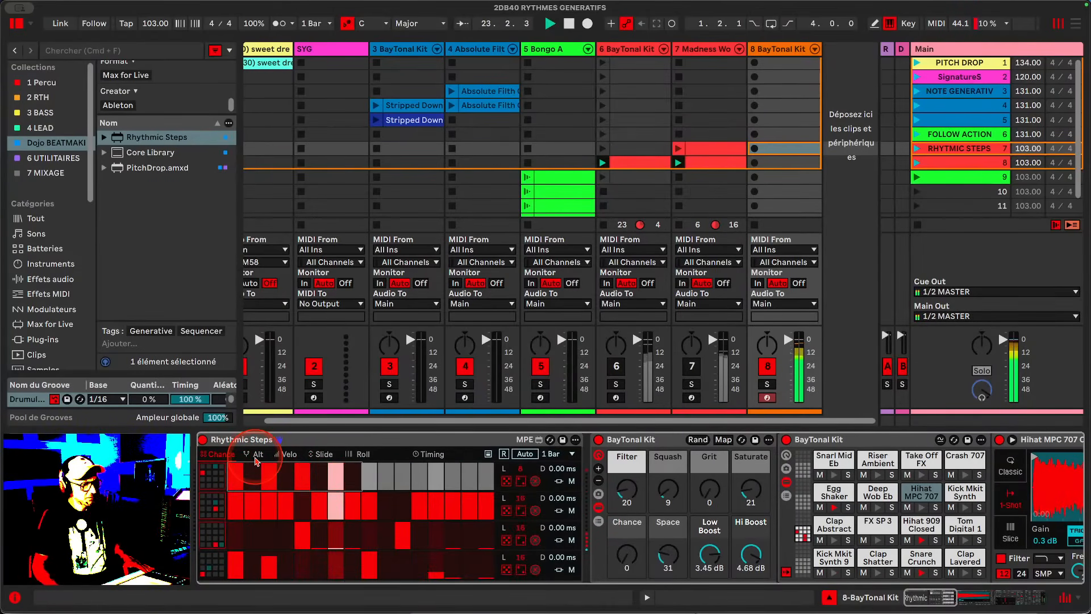
pyautogui.click(255, 455)
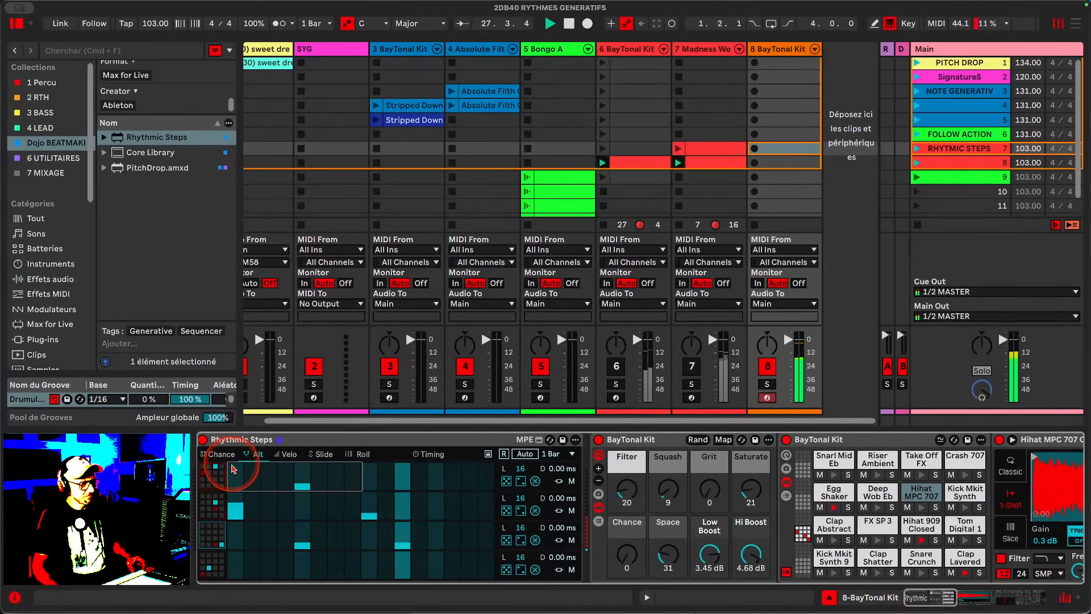
pyautogui.click(693, 367)
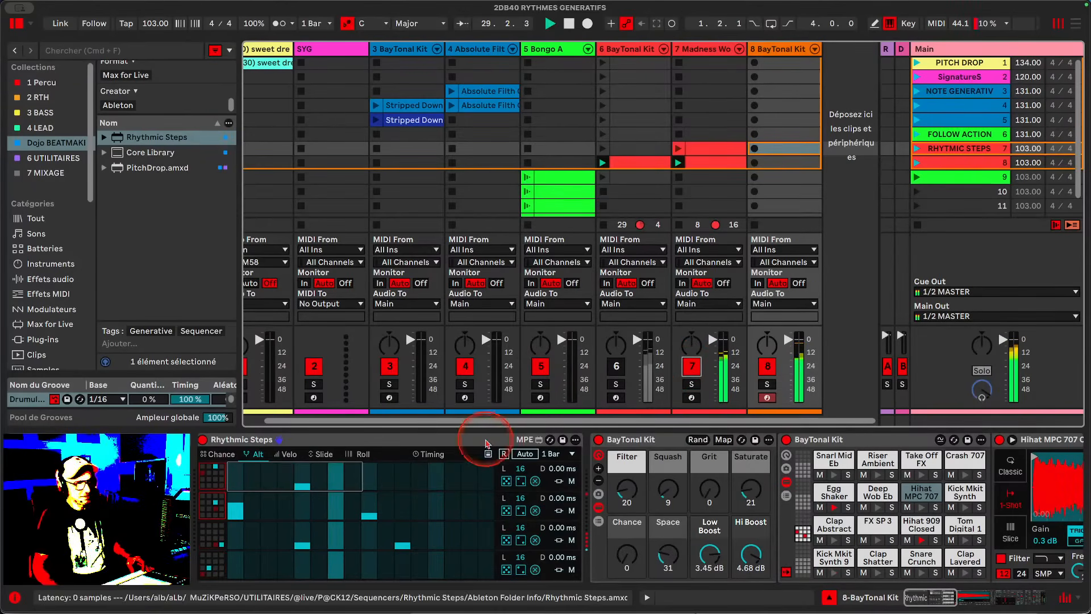
# - Switch to the Chance view and adjust the chance of the fourth lane's early steps
pyautogui.click(226, 455)
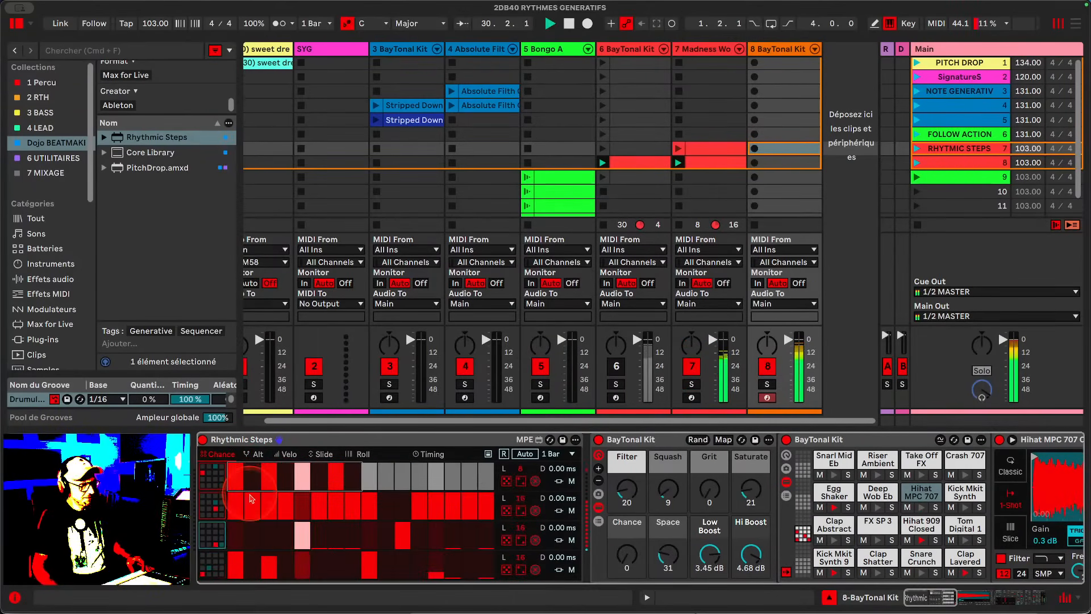
pyautogui.click(286, 567)
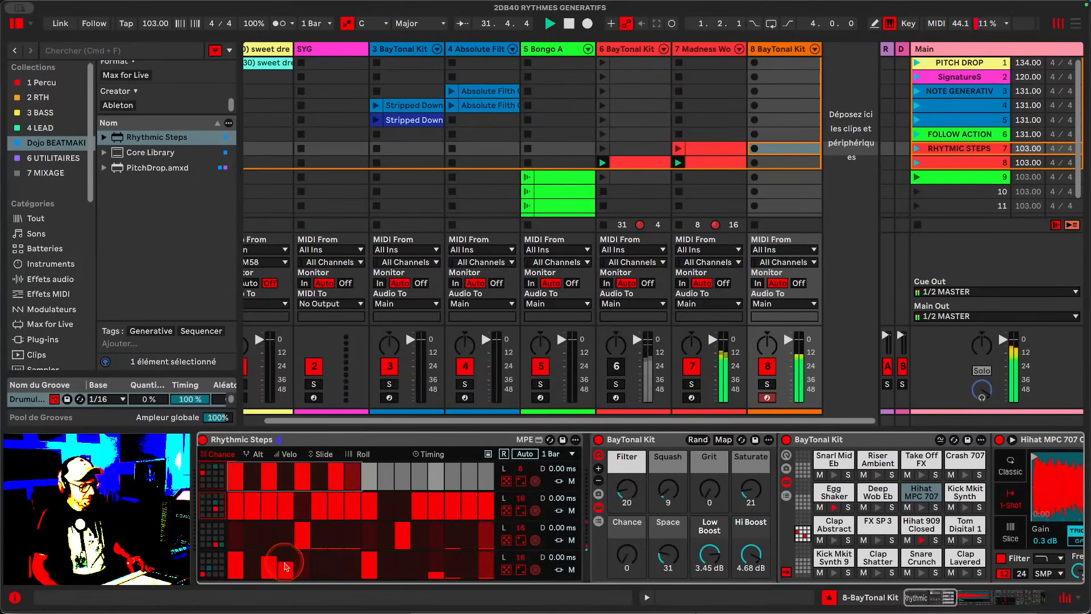
pyautogui.moveTo(286, 556); pyautogui.dragTo(305, 568)
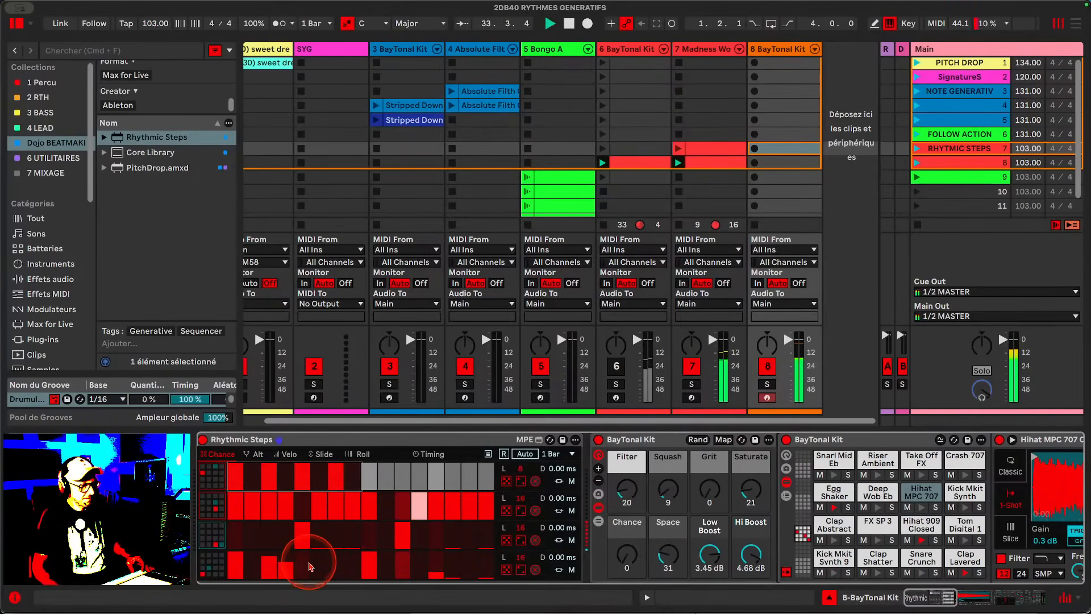
# - Switch to the Velo view and adjust a velocity value in the fourth lane
pyautogui.click(290, 454)
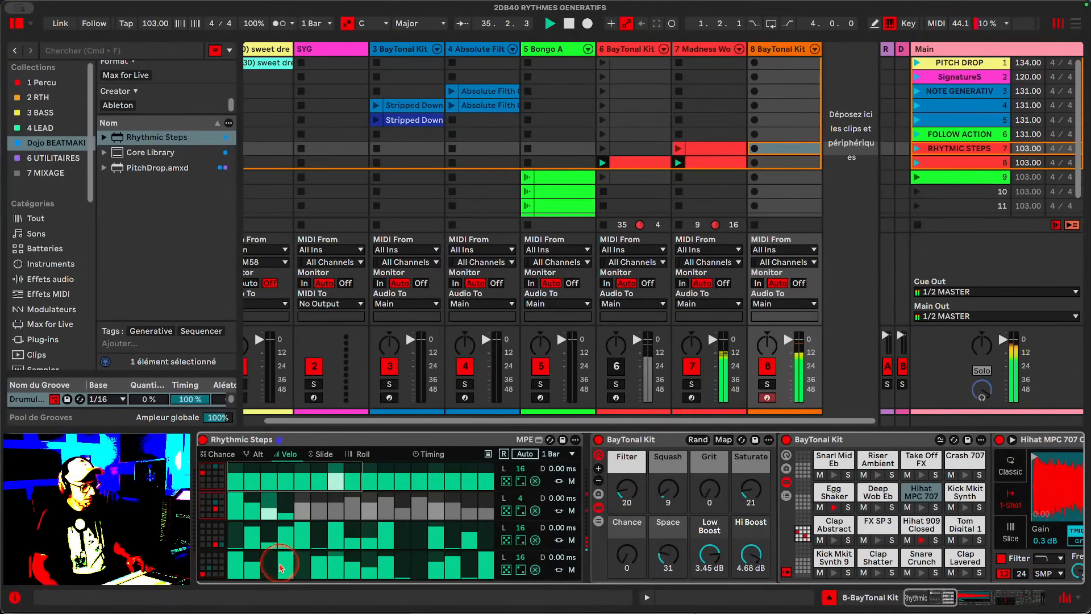
pyautogui.click(280, 565)
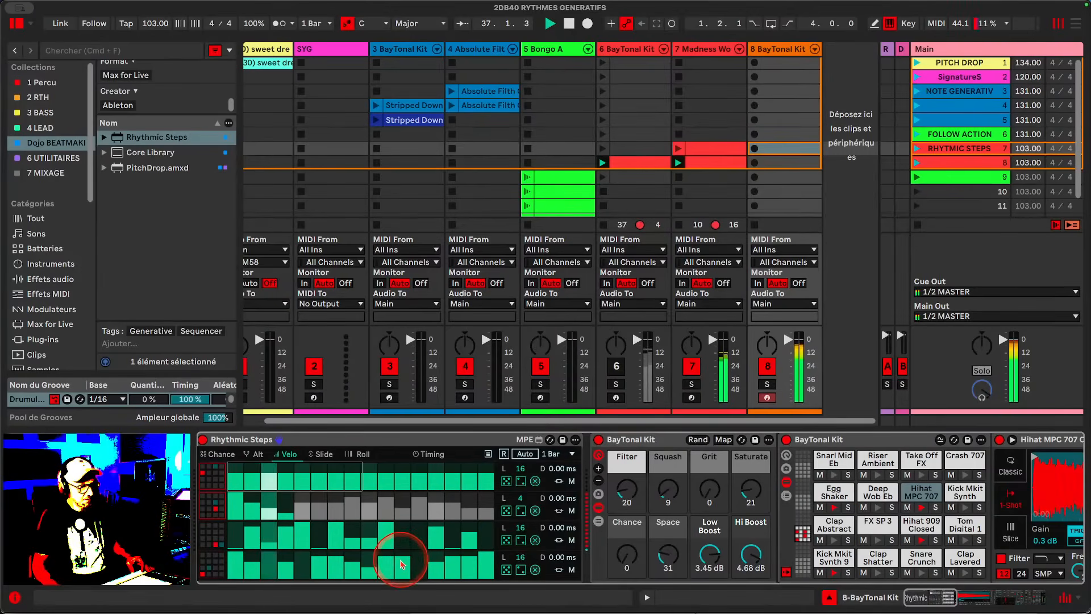
pyautogui.hscroll(1, 355, 564)
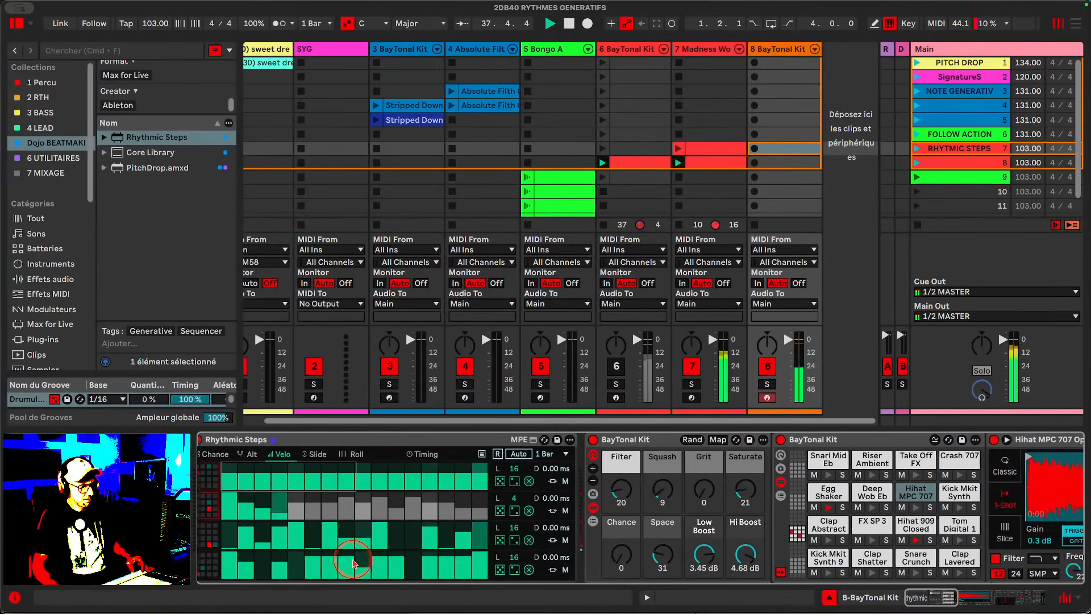
# - Set the velocity of two more early steps in the fourth lane
pyautogui.hscroll(-1, 278, 569)
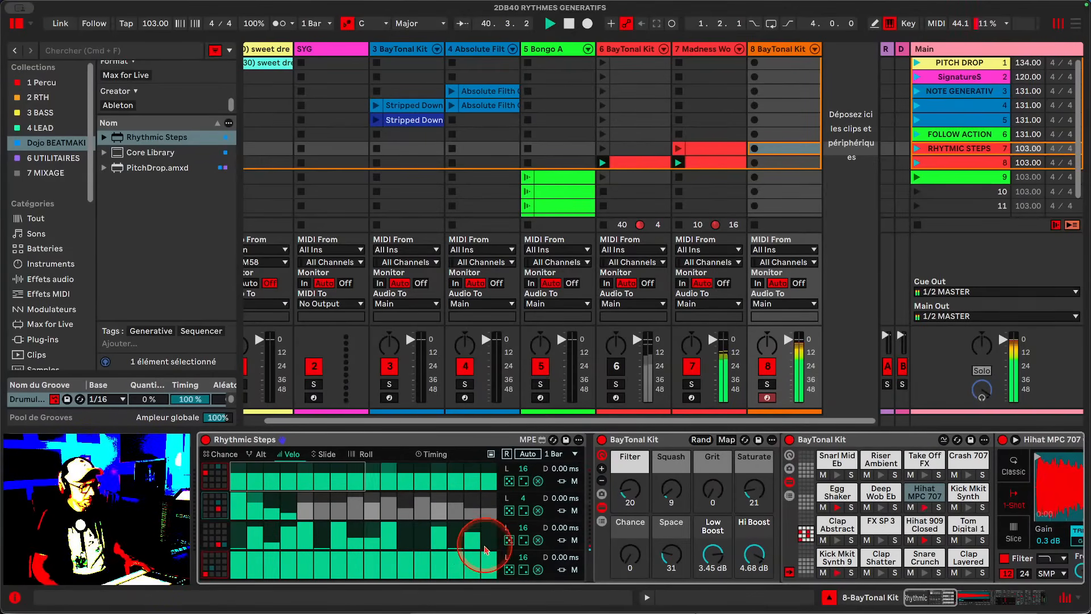
pyautogui.click(271, 565)
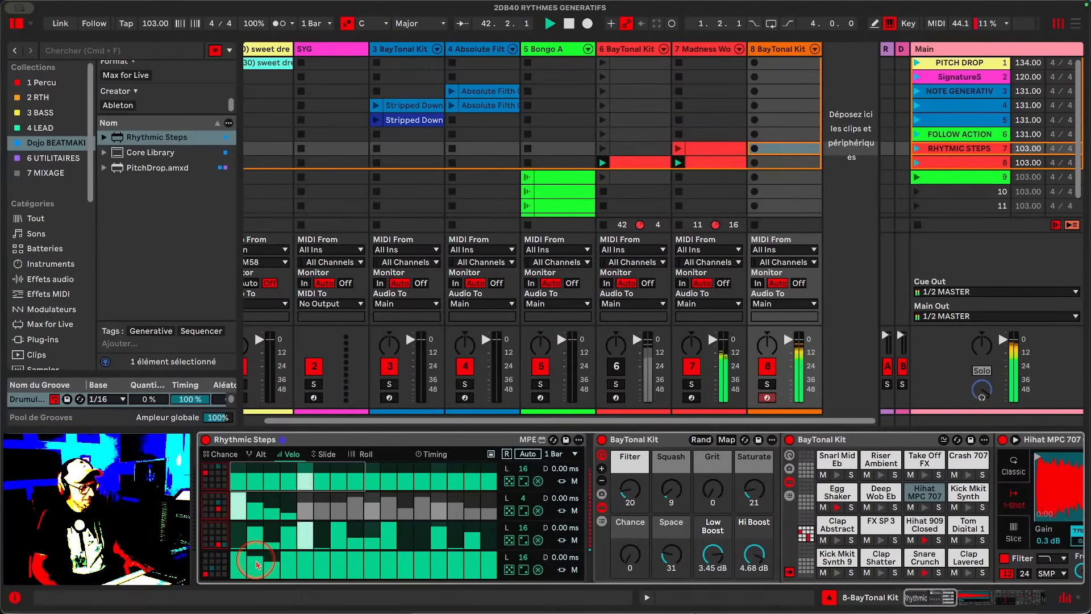
pyautogui.click(288, 563)
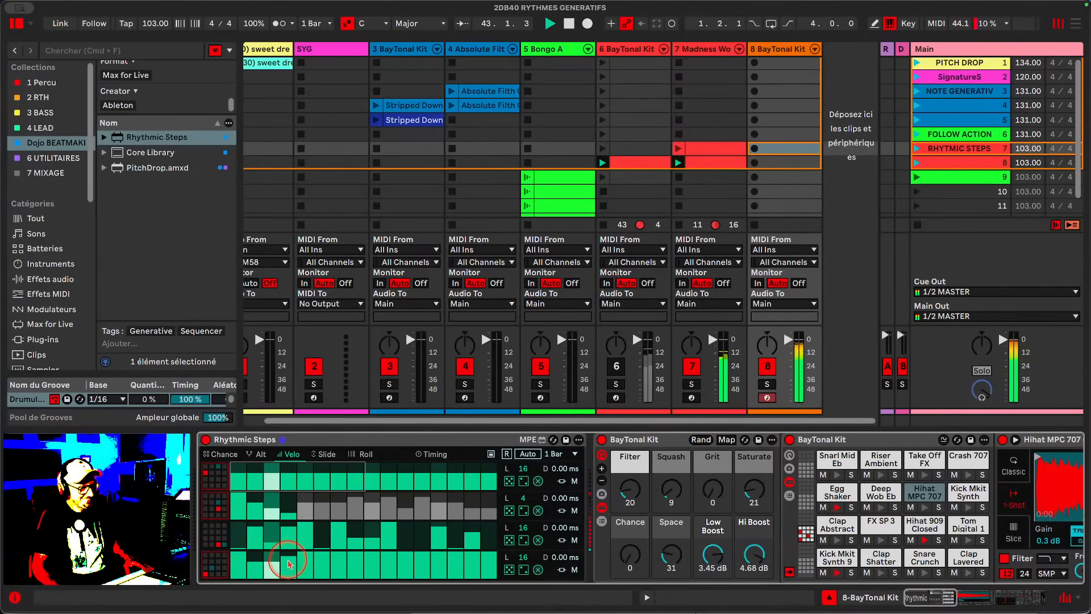
# - Switch to the Chance view and lower the chance of a later step in the fourth lane
pyautogui.click(224, 455)
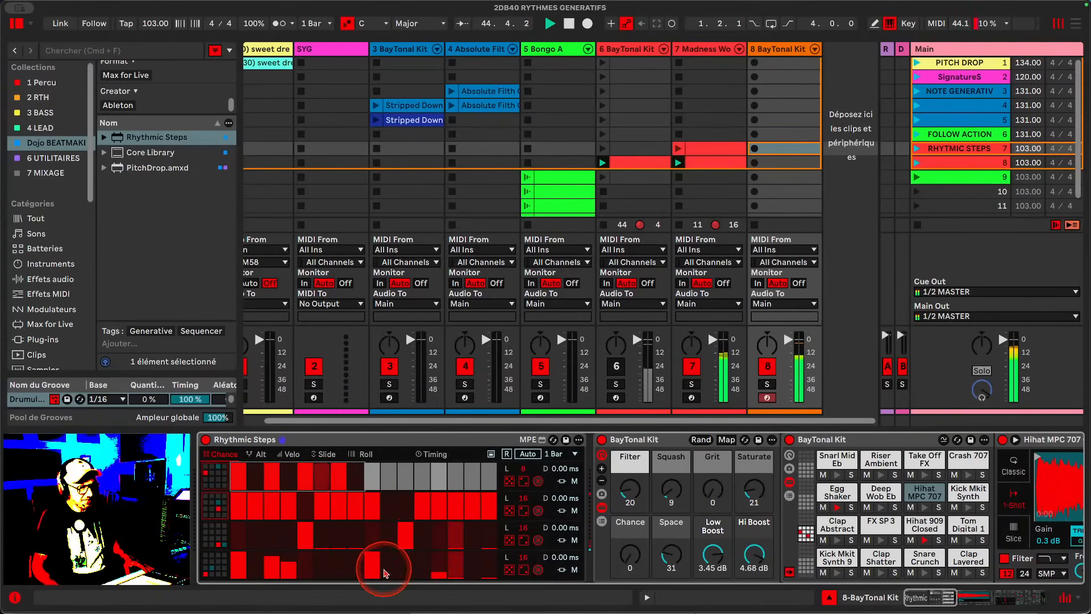
pyautogui.click(427, 575)
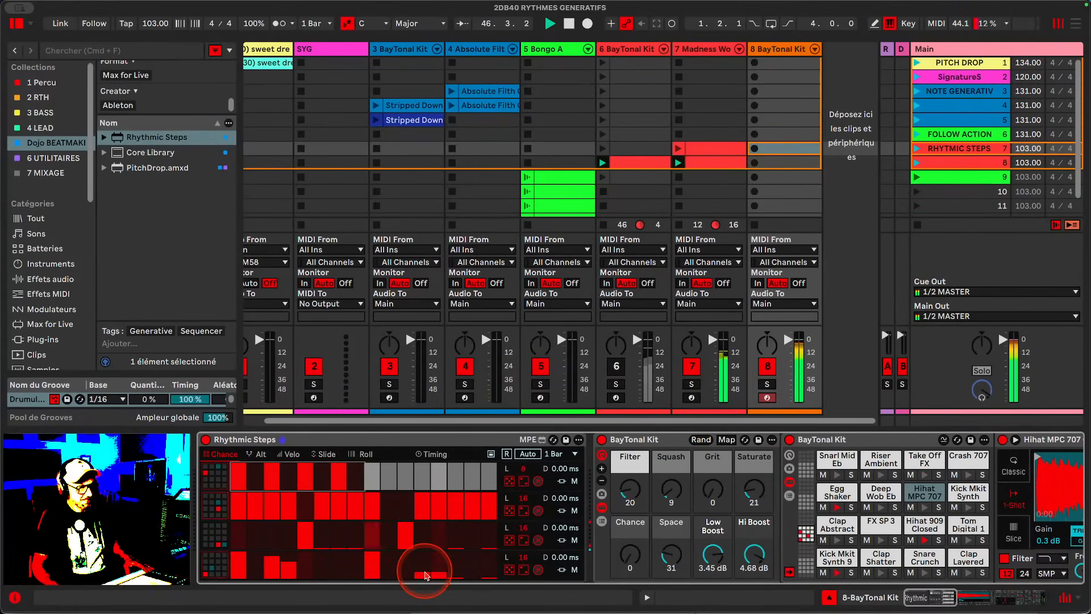
# - Toggle track 8 off and back on, then deactivate track 7 in the mixer
pyautogui.click(769, 368)
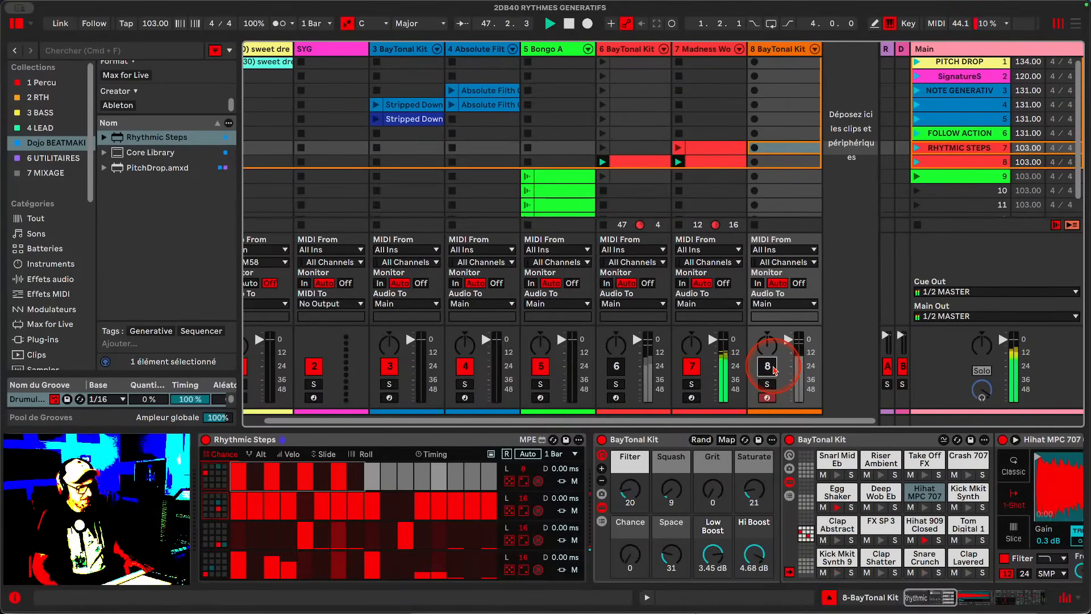
pyautogui.click(769, 367)
pyautogui.click(691, 367)
pyautogui.click(614, 489)
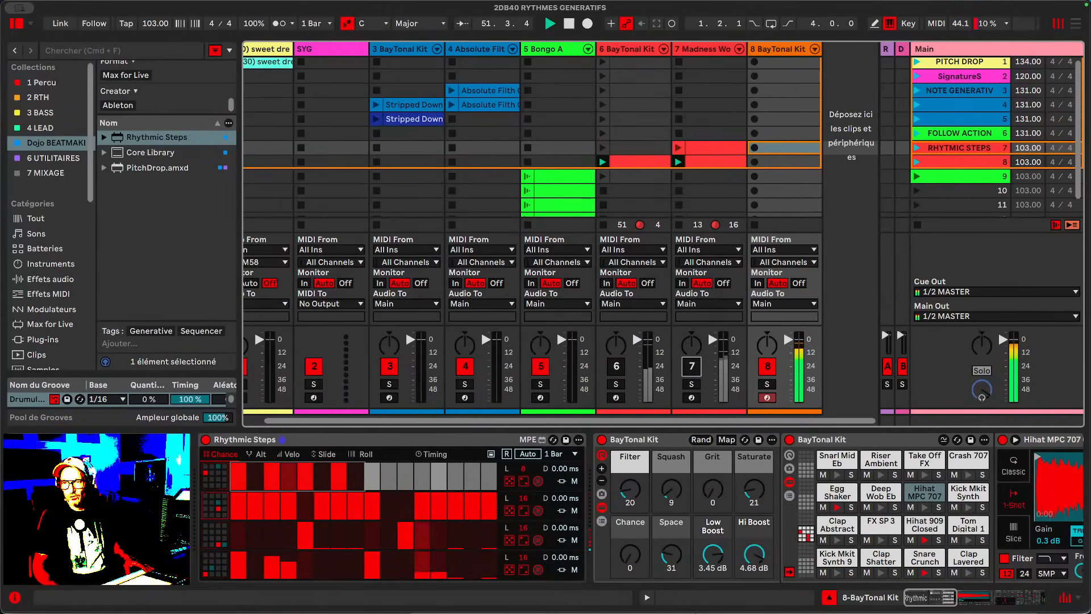
pyautogui.click(728, 348)
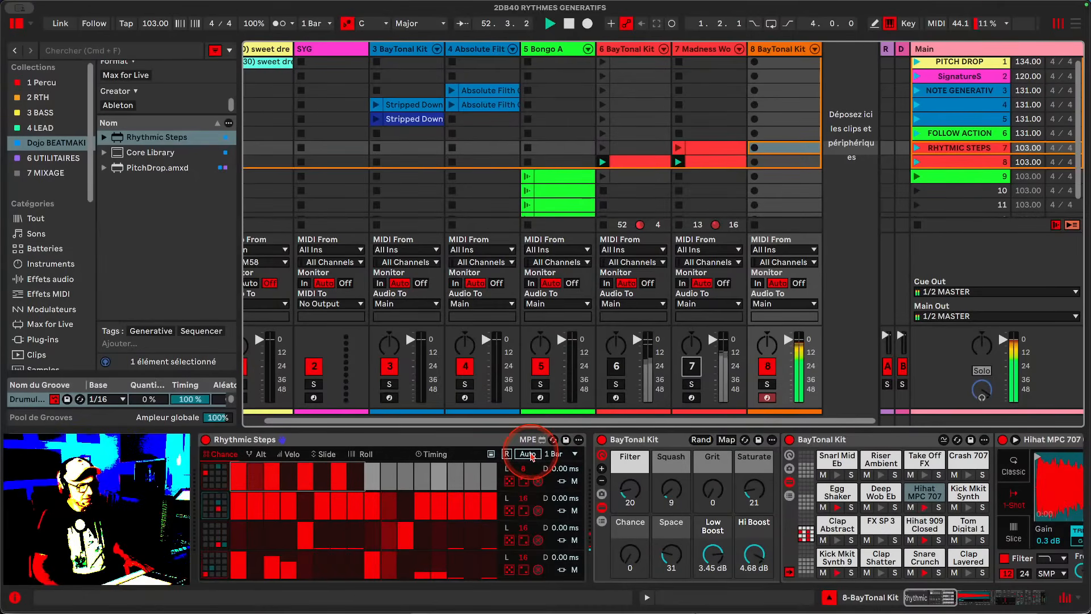
# - Open the Timing view, set the first shuffle knob to about 23.6 %, then randomize all shuffle amounts
pyautogui.click(432, 454)
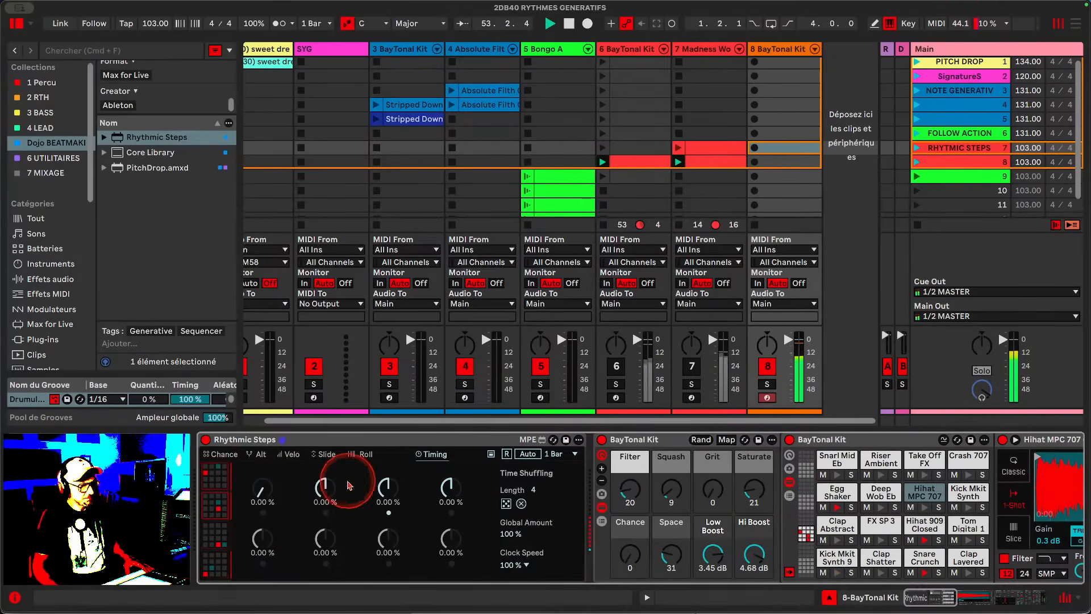
pyautogui.moveTo(264, 492)
pyautogui.mouseDown()
pyautogui.moveTo(263, 454)
pyautogui.moveTo(265, 494)
pyautogui.mouseUp()
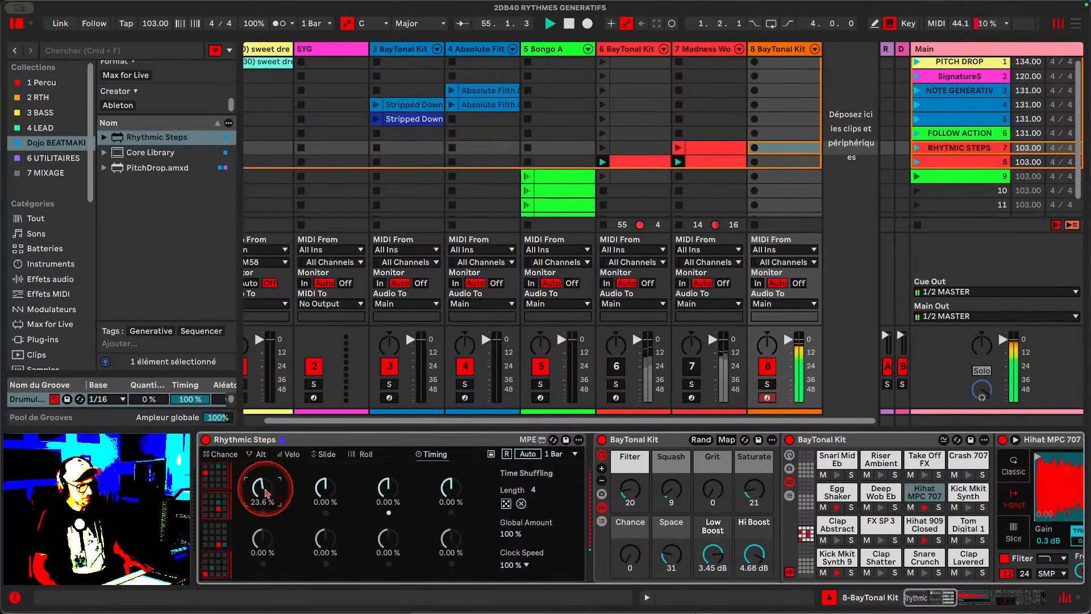
pyautogui.click(506, 503)
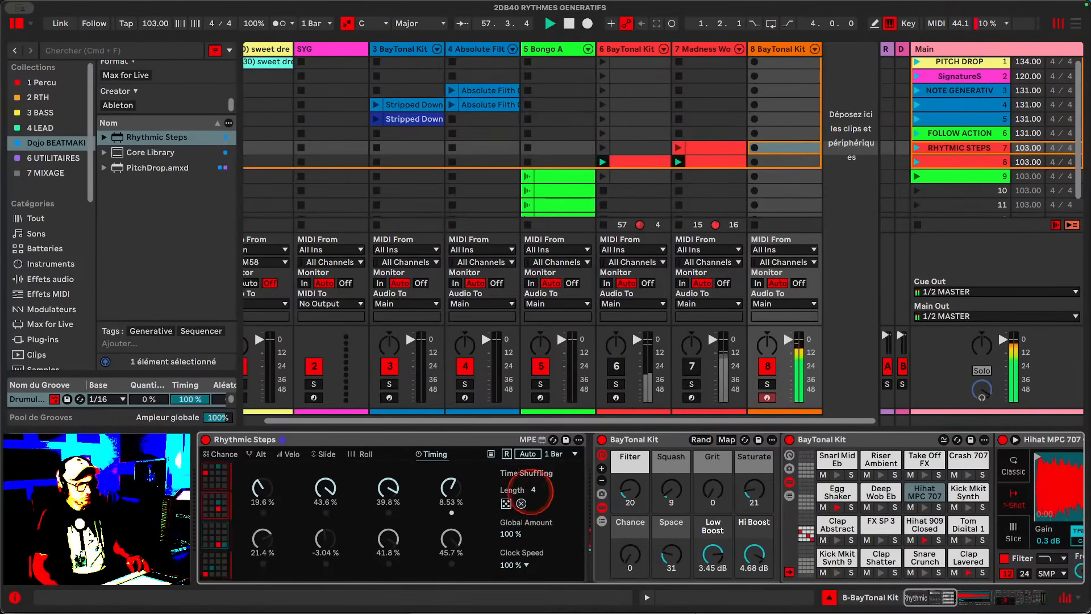
# - Set the Time Shuffling length to 7, randomize again, then clear all shuffle amounts to zero
pyautogui.moveTo(533, 490); pyautogui.dragTo(531, 461)
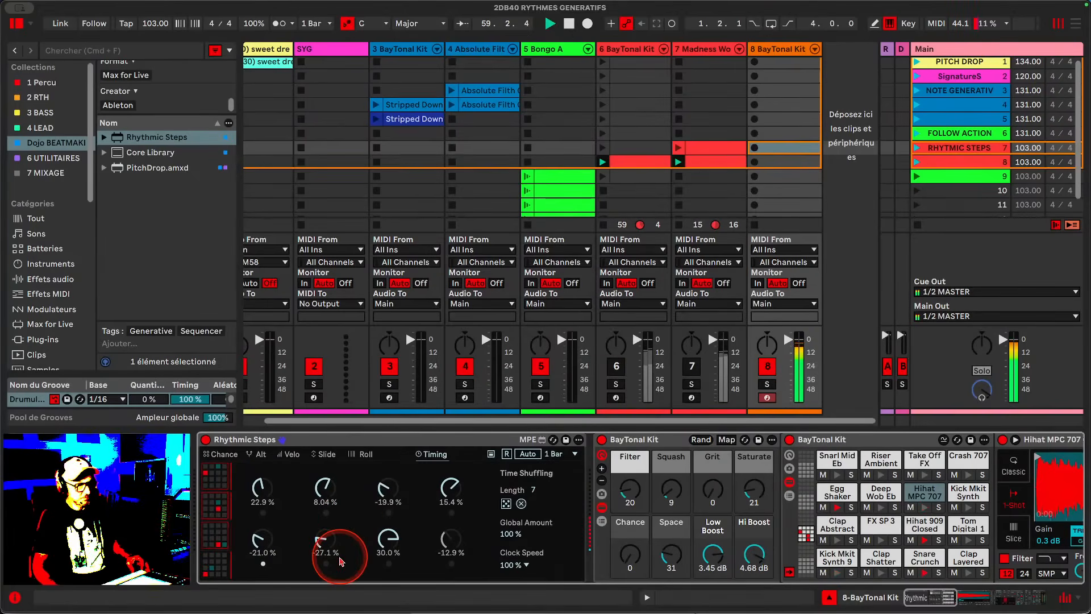
pyautogui.click(506, 503)
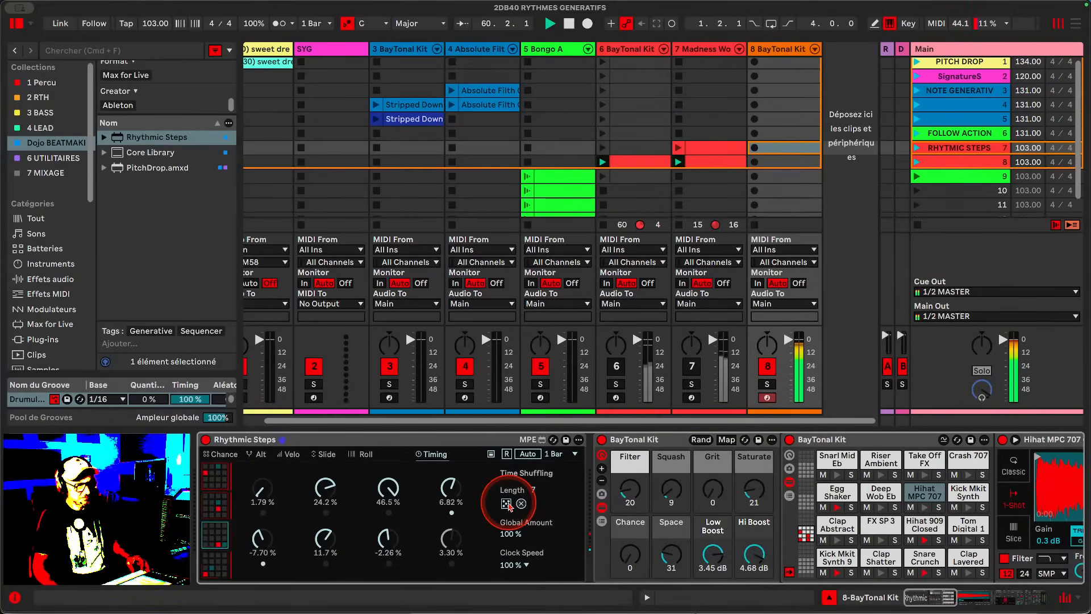
pyautogui.click(522, 503)
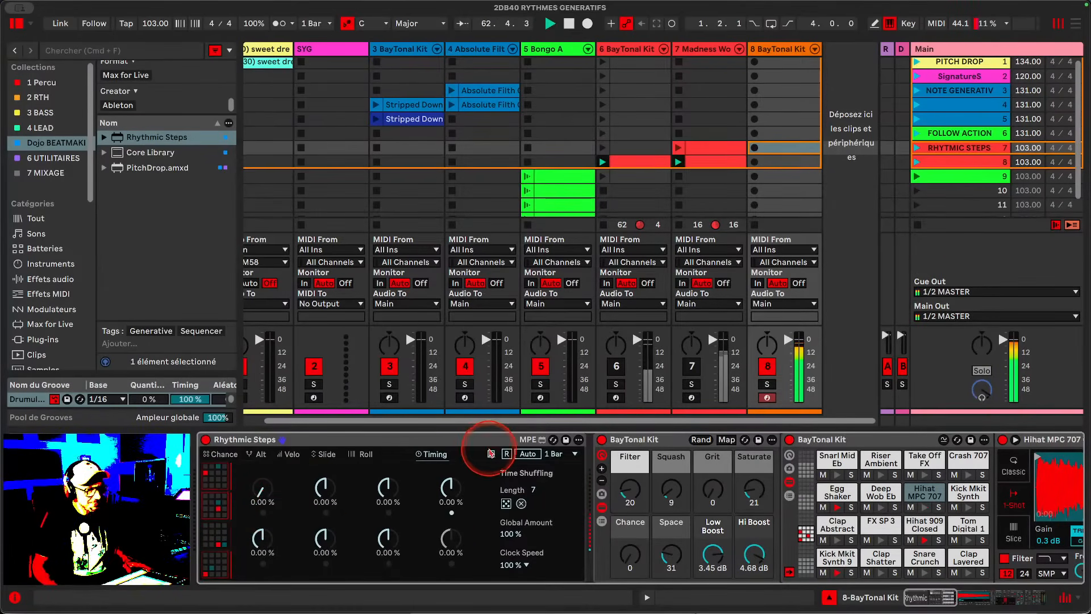
pyautogui.click(507, 456)
pyautogui.hscroll(1, 506, 456)
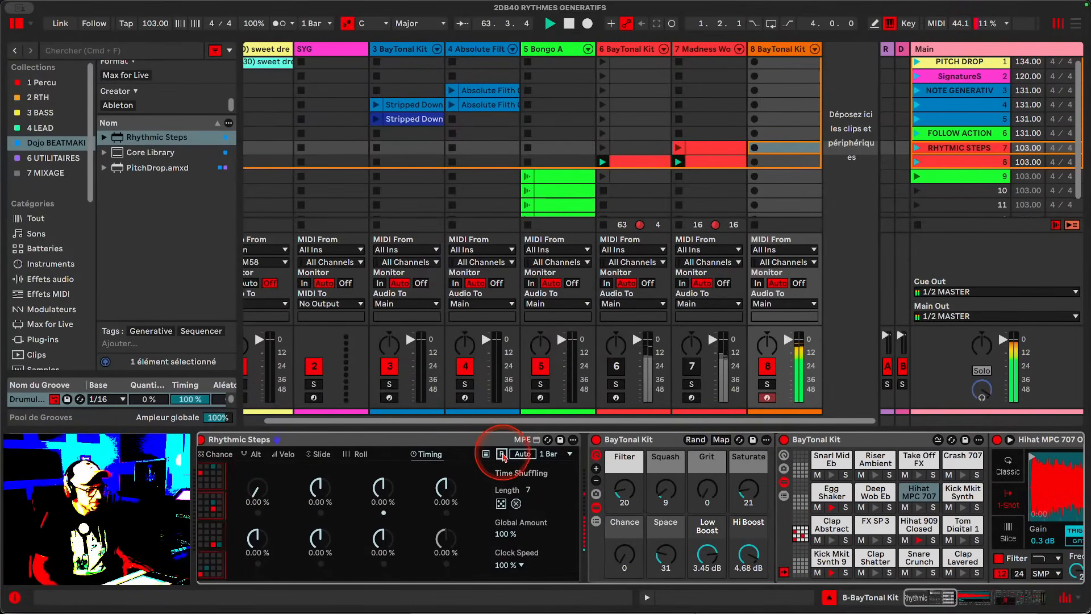
pyautogui.hscroll(-1, 272, 503)
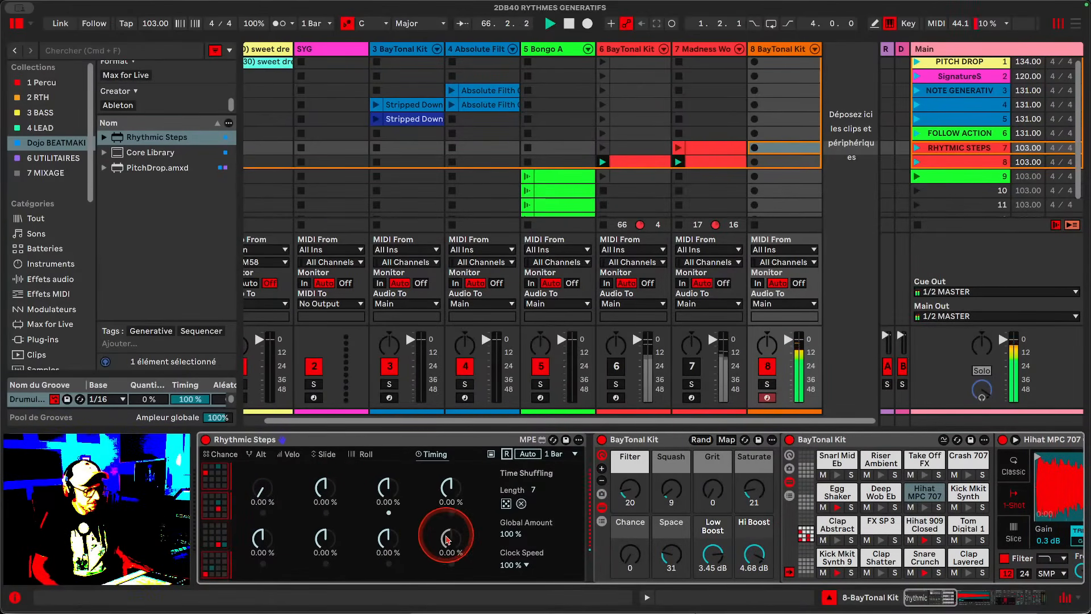
# - Adjust several shuffle knobs by hand, including 14.2 % and 16.5 %, then randomize all shuffle amounts
pyautogui.moveTo(446, 532); pyautogui.dragTo(447, 523)
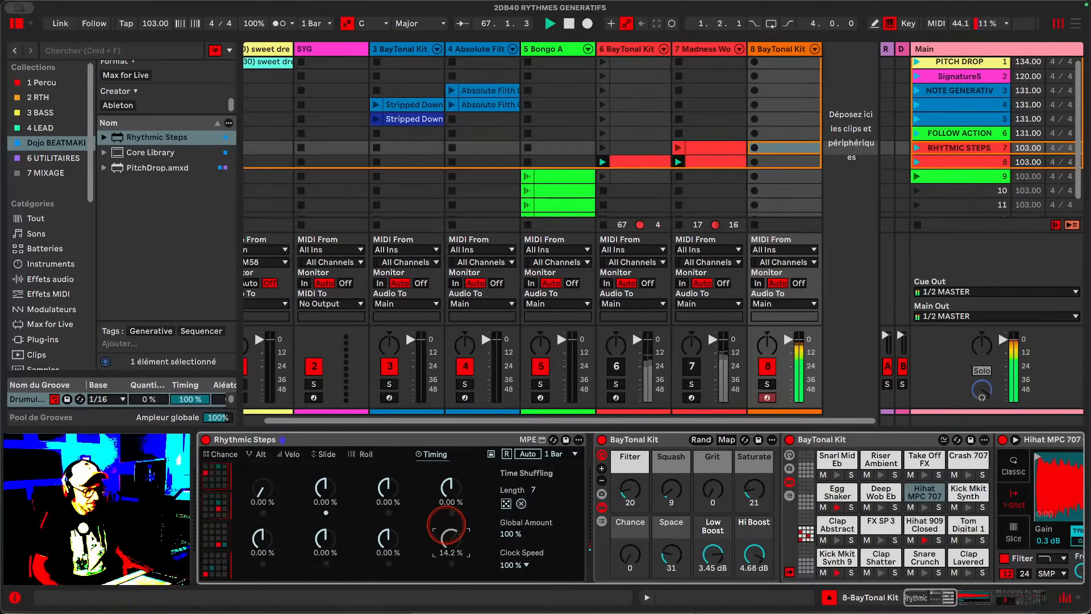
pyautogui.moveTo(321, 526); pyautogui.dragTo(325, 478)
pyautogui.moveTo(447, 488); pyautogui.dragTo(447, 479)
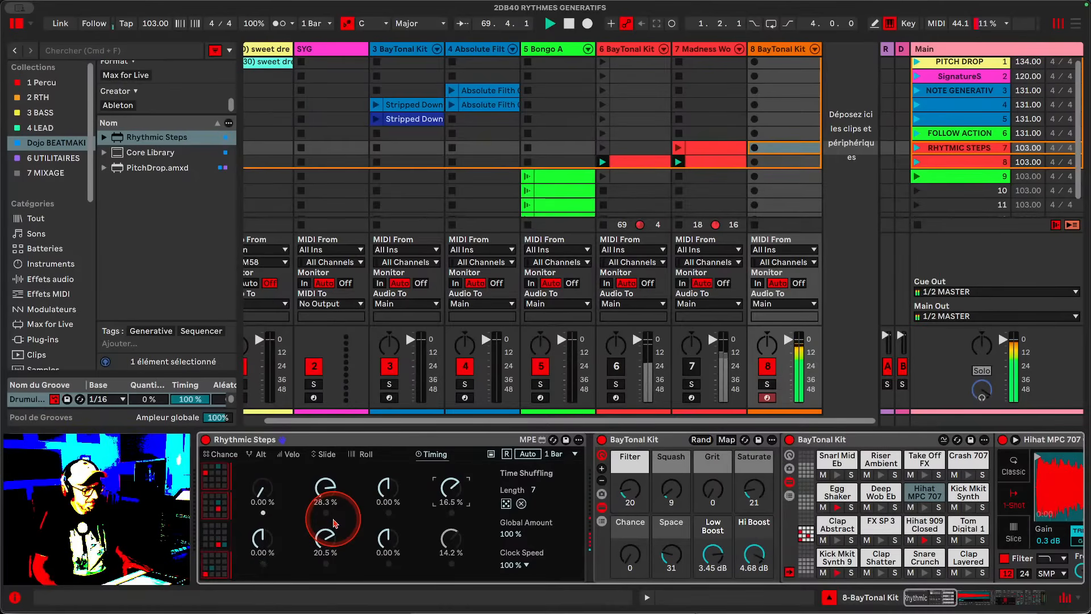
pyautogui.click(505, 503)
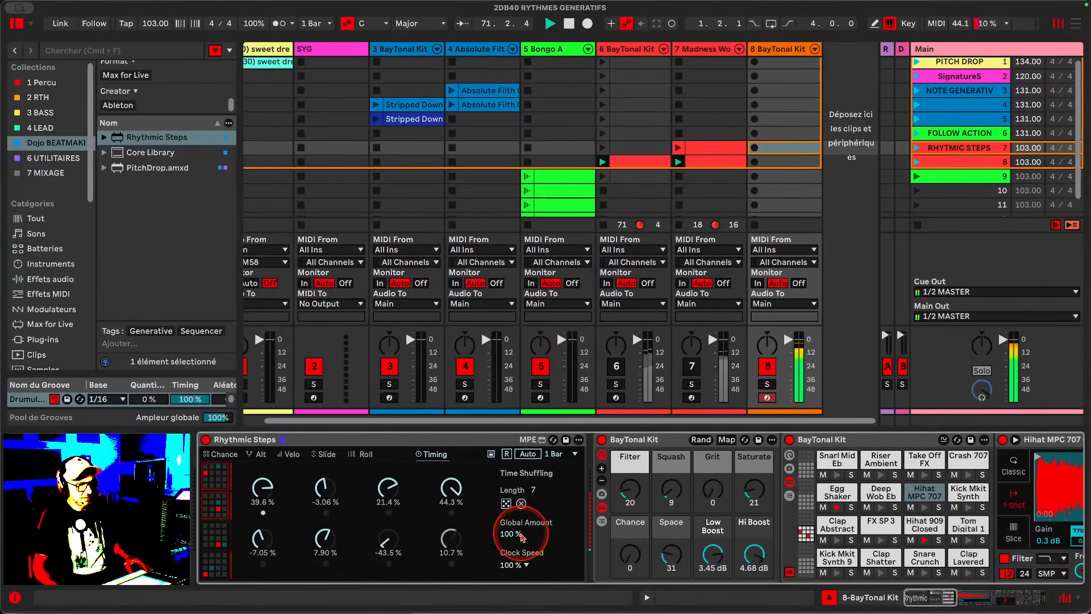
# - Set the Global Amount to 7.09 % and try a Clock Speed of 50 % before restoring 100 %
pyautogui.moveTo(510, 533); pyautogui.dragTo(504, 573)
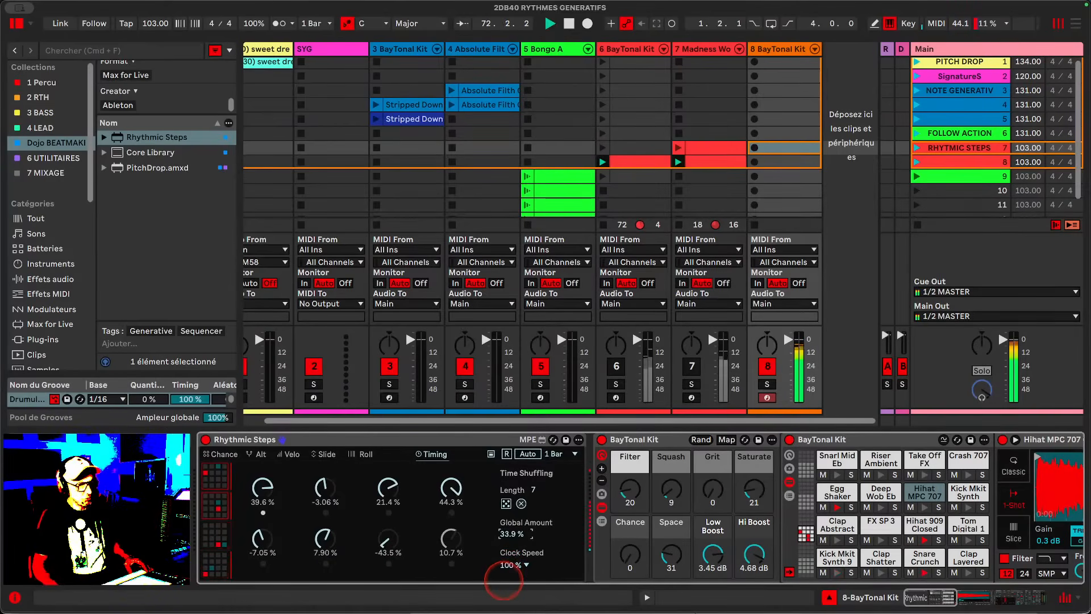
pyautogui.moveTo(512, 533)
pyautogui.mouseDown()
pyautogui.moveTo(512, 554)
pyautogui.moveTo(511, 531)
pyautogui.moveTo(510, 544)
pyautogui.mouseUp()
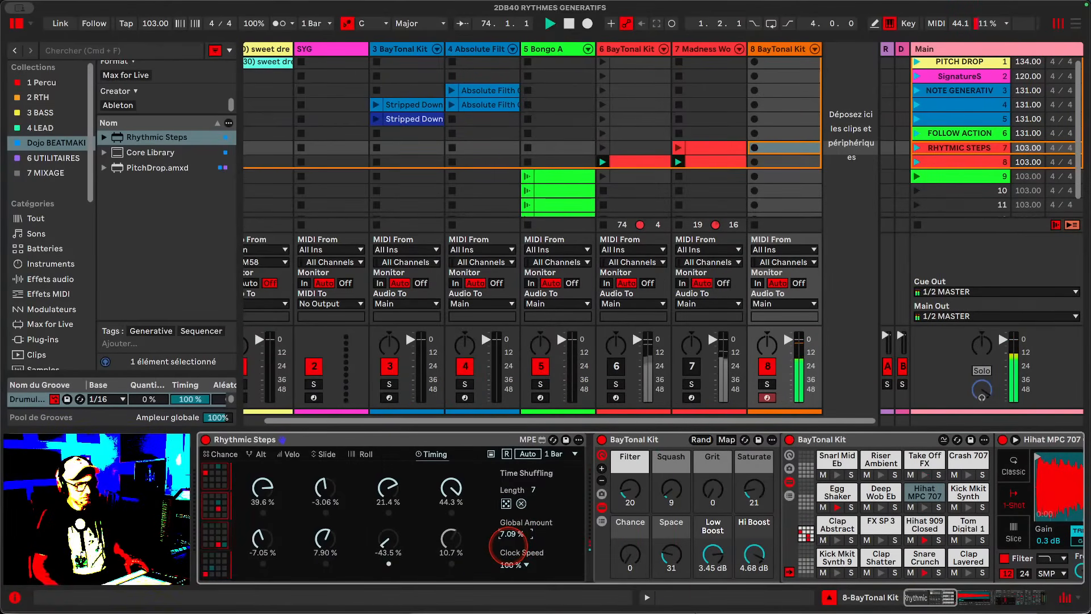
pyautogui.click(512, 565)
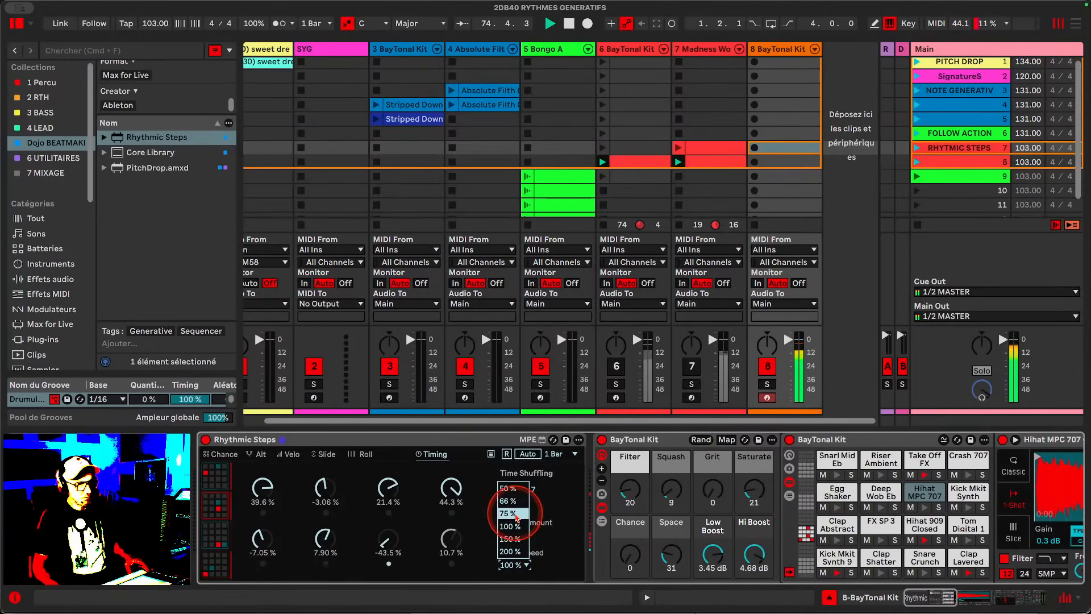
pyautogui.click(508, 488)
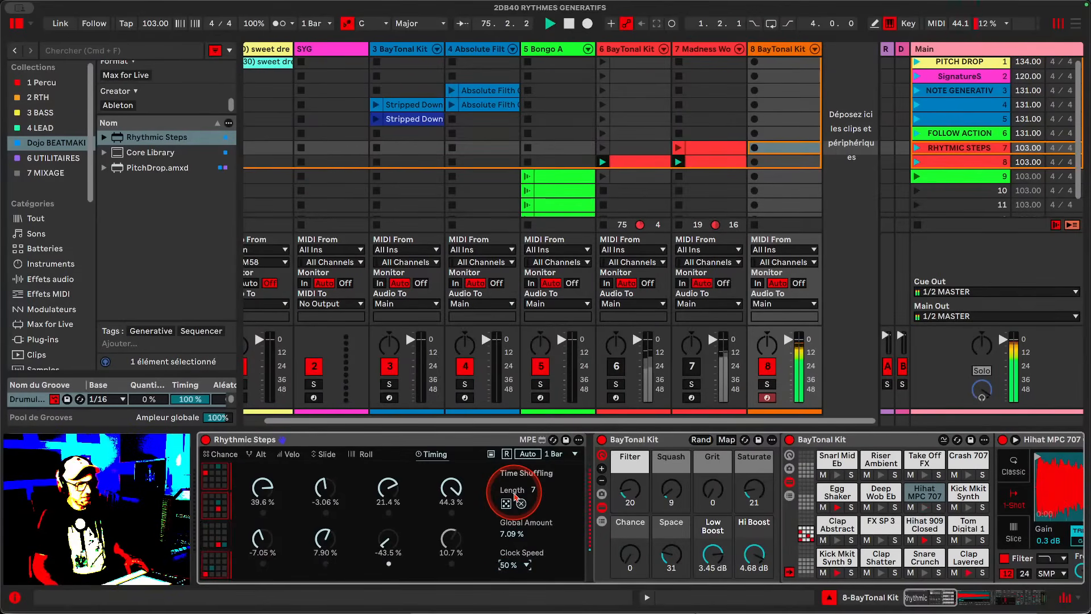
pyautogui.click(506, 565)
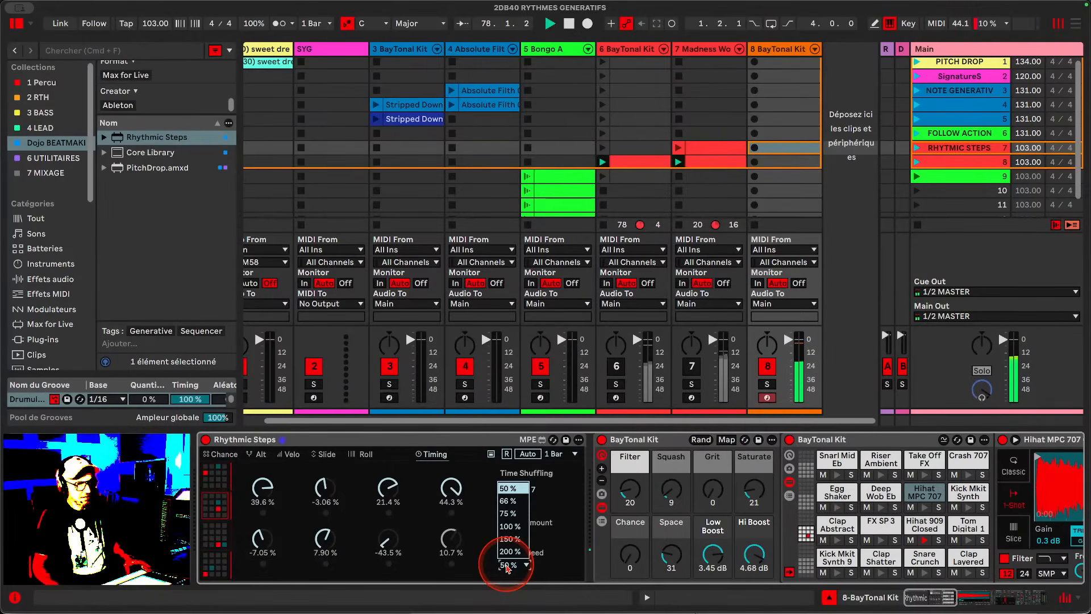
pyautogui.click(521, 534)
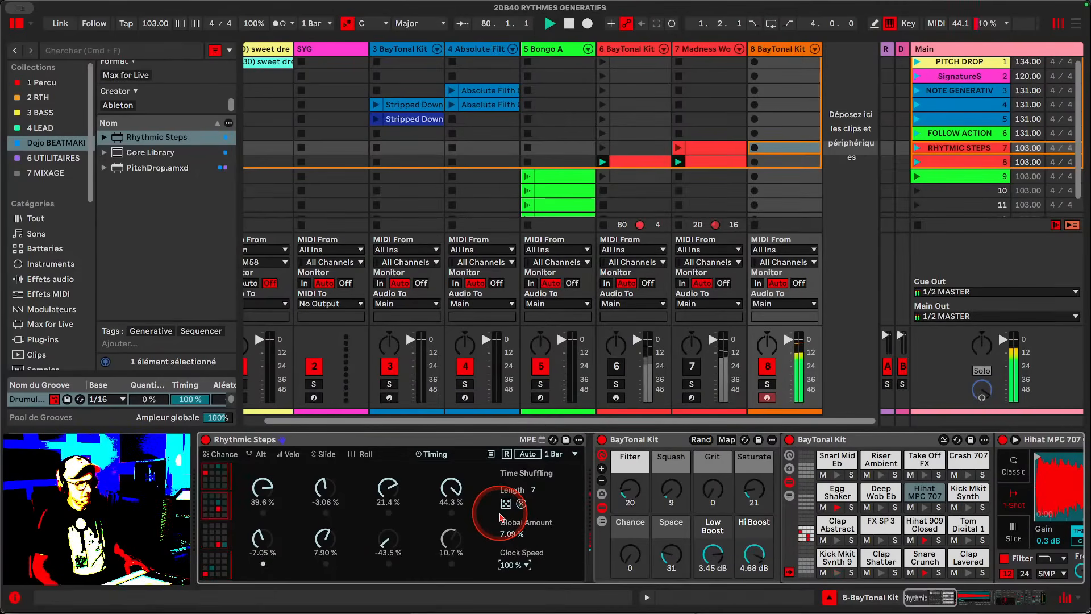
# - Set the Global Amount to 18.1 % and switch back to the Chance view
pyautogui.moveTo(514, 540); pyautogui.dragTo(513, 534)
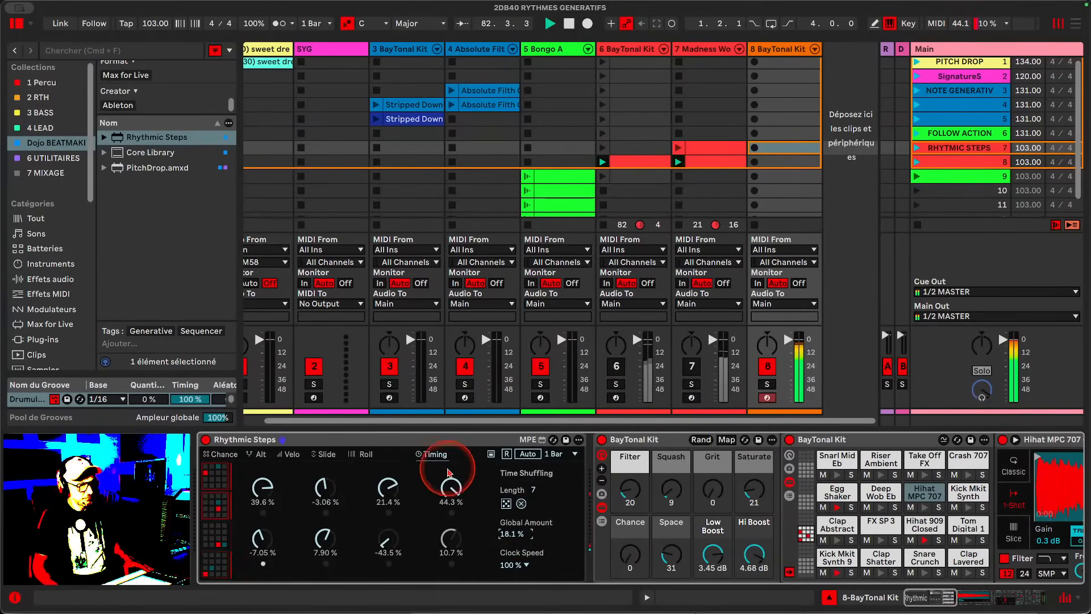
pyautogui.click(217, 454)
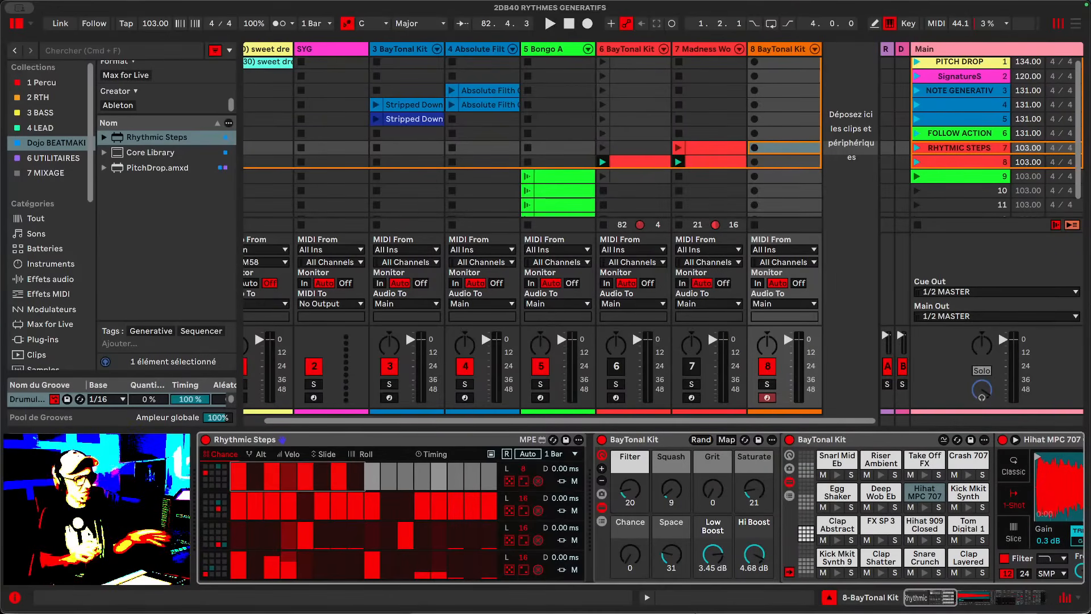
# - Glance at the Alt view, return to Chance and adjust the chance of a step in the second lane
pyautogui.hscroll(5, 818, 511)
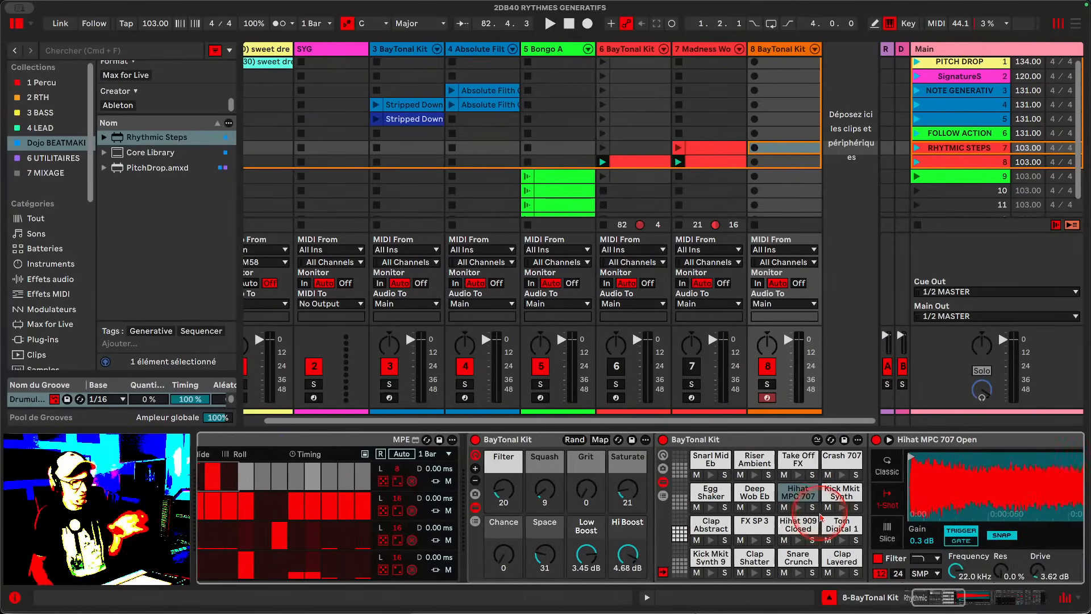
pyautogui.hscroll(-5, 625, 511)
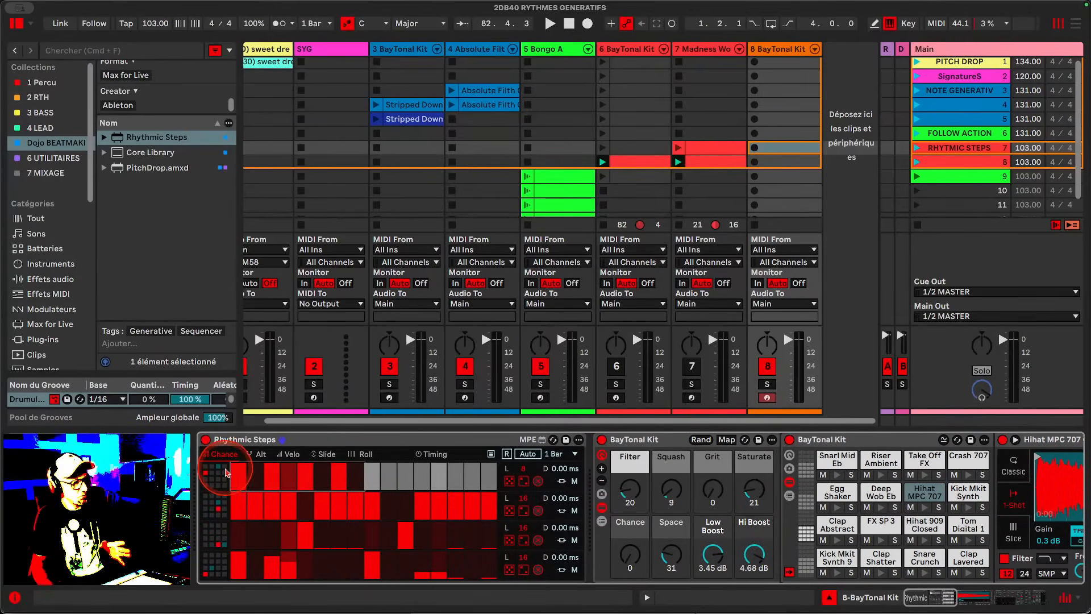
pyautogui.click(259, 456)
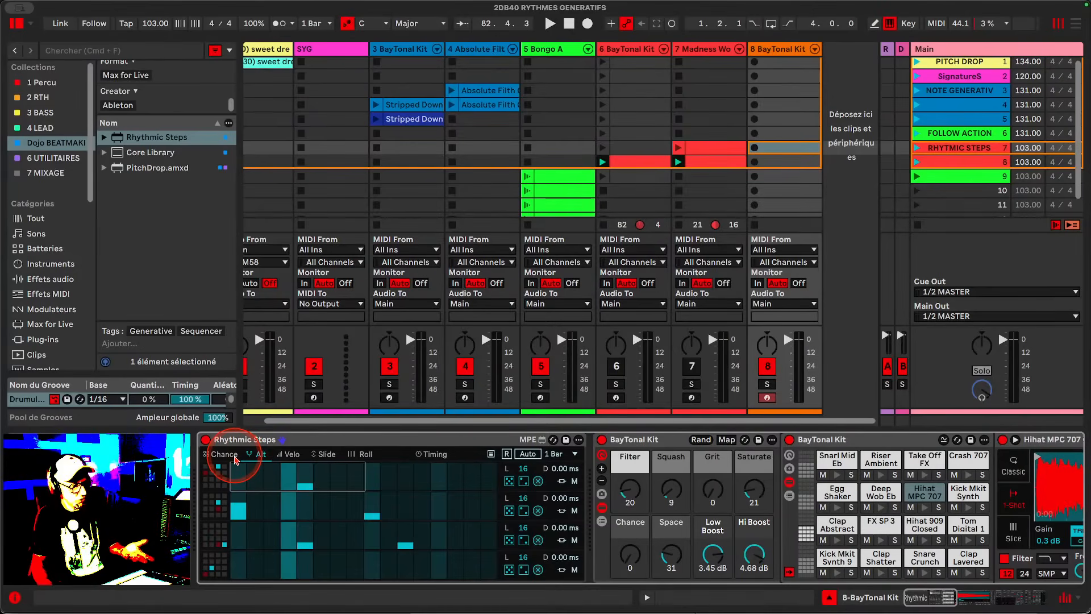
pyautogui.click(236, 458)
pyautogui.click(401, 508)
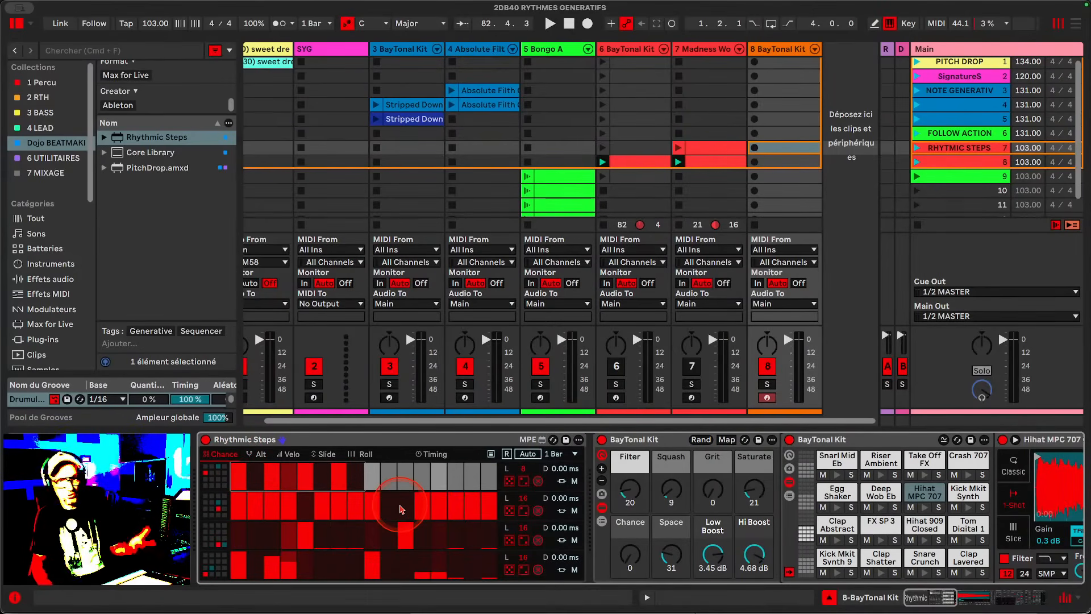
pyautogui.click(790, 572)
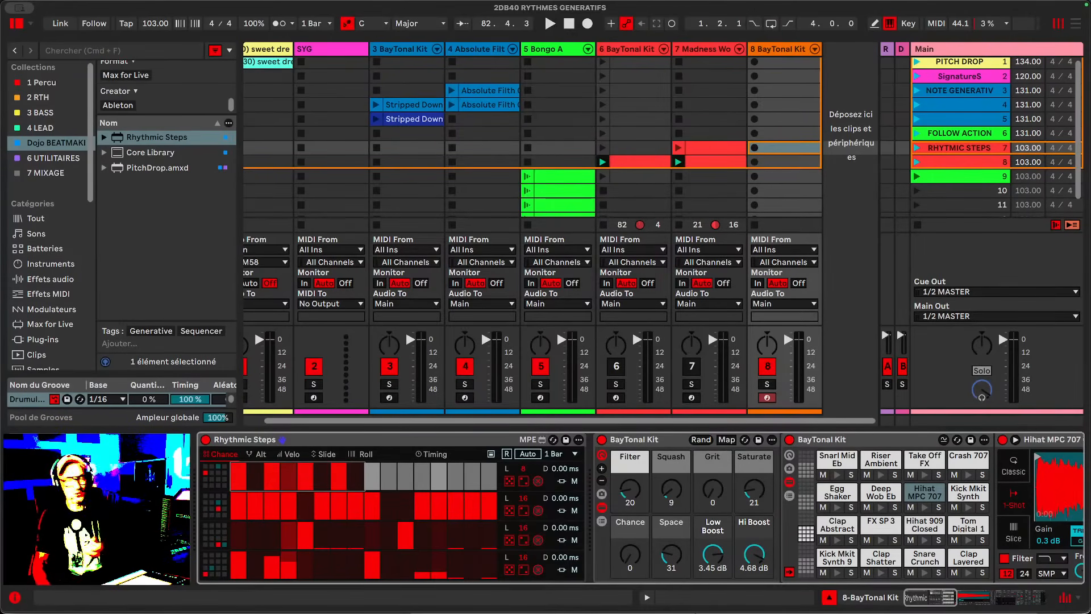
# - Insert a new MIDI track and set its MIDI input to 8-BayTonal Kit
pyautogui.rightClick(829, 54)
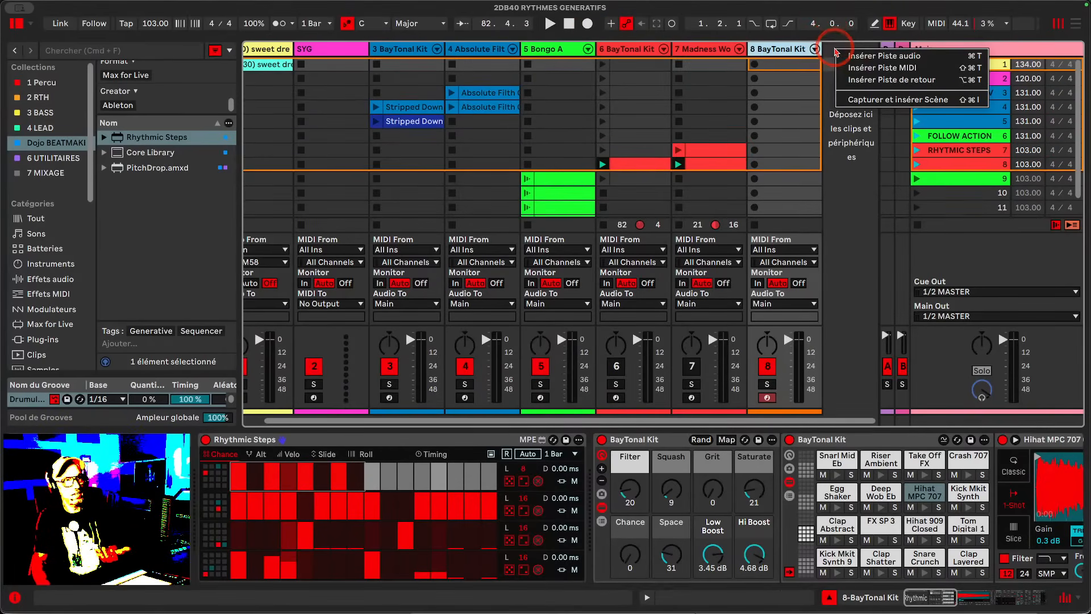
pyautogui.click(864, 69)
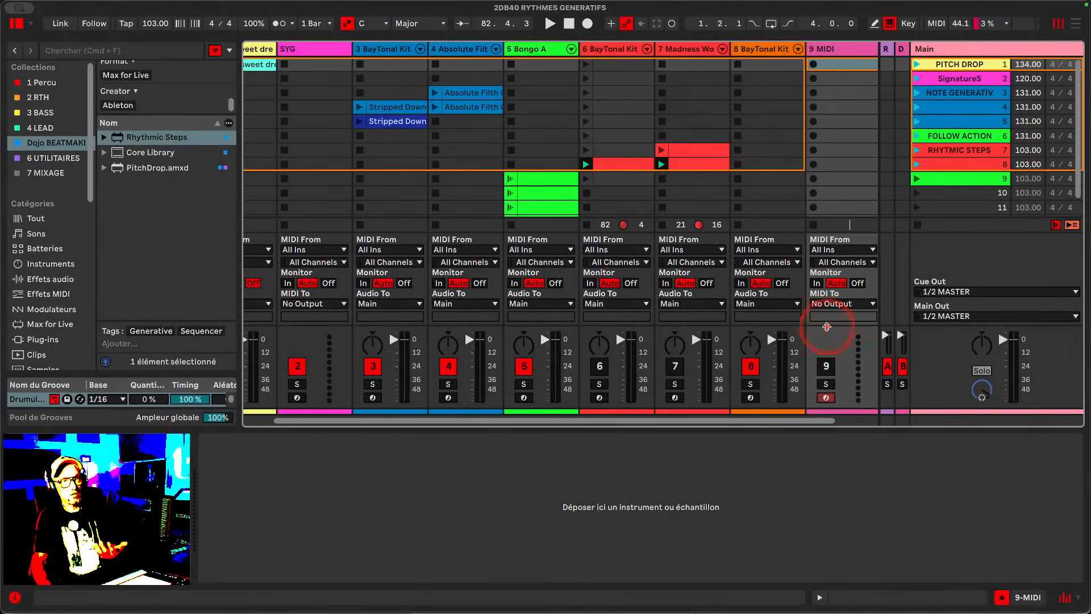
pyautogui.click(836, 252)
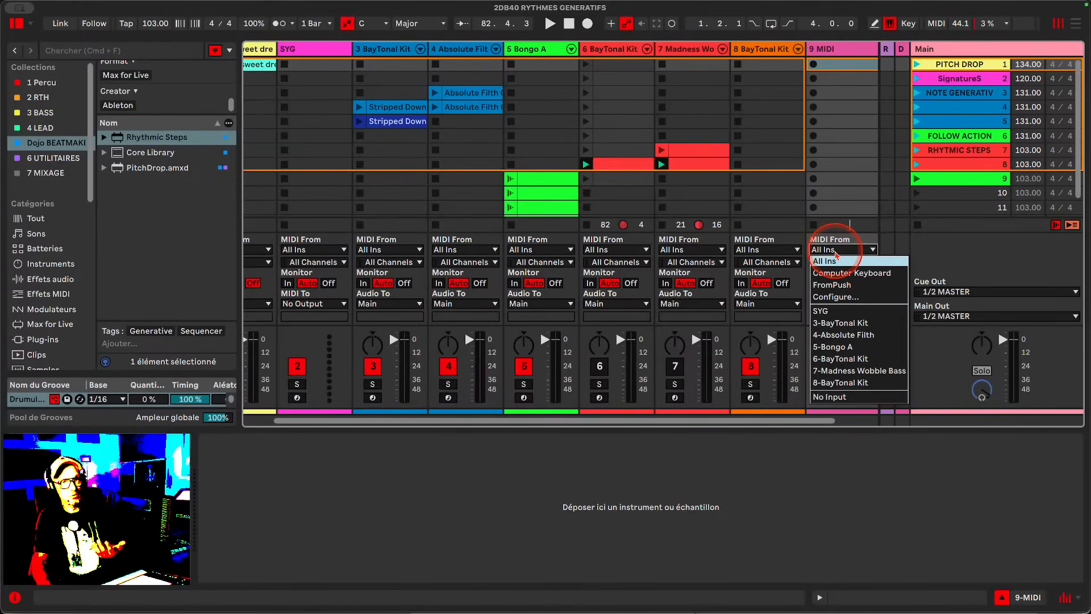
pyautogui.click(832, 382)
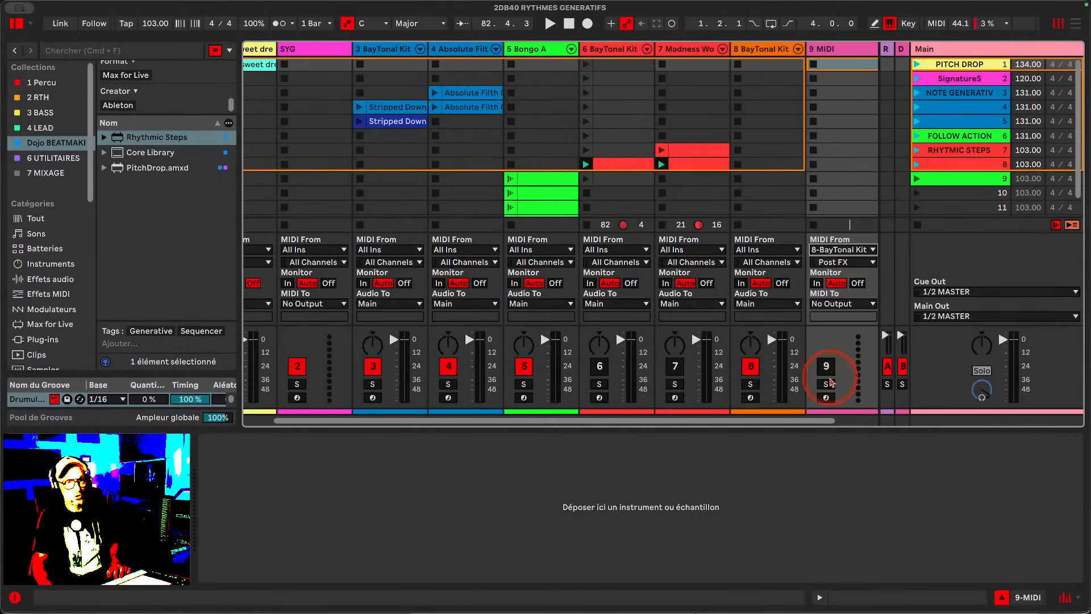
# - Arm the new track 9 for recording and record a clip into its first slot
pyautogui.click(826, 398)
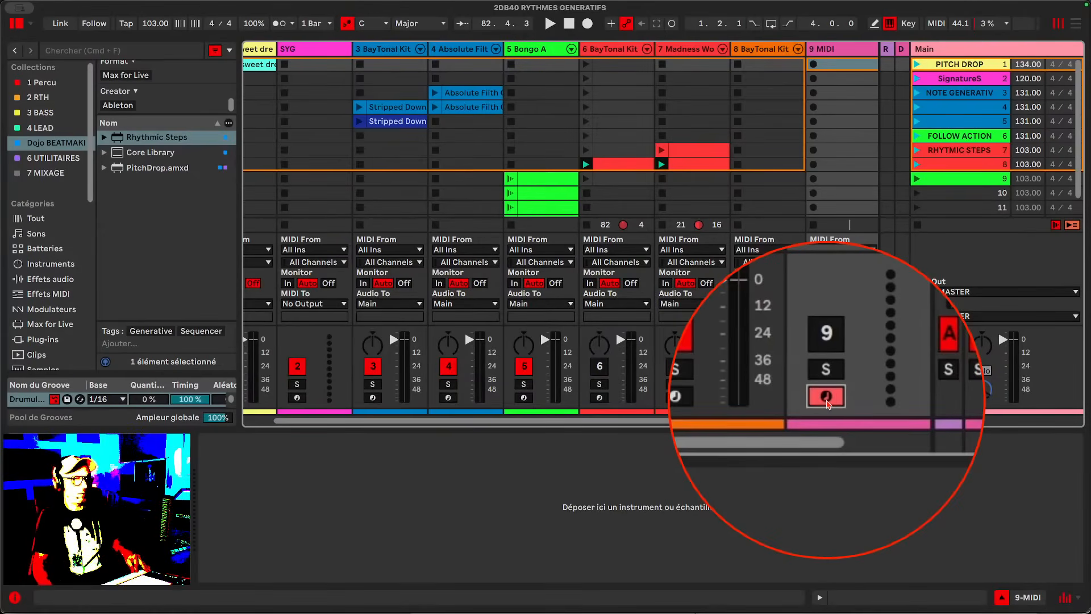
pyautogui.click(814, 65)
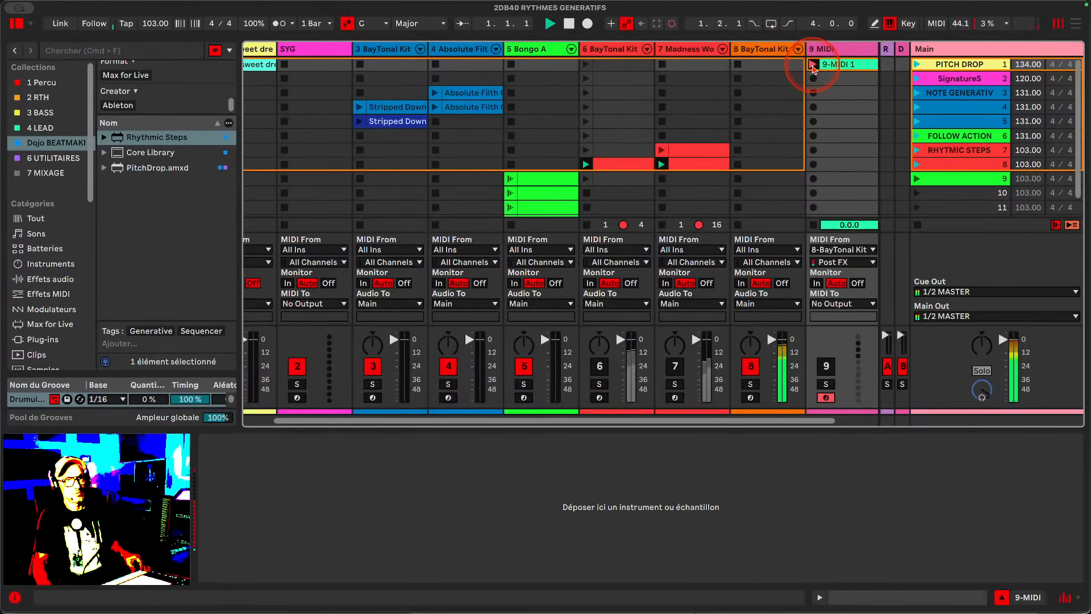
# - Open the recorded clip in the MIDI note editor and enlarge the editor area
pyautogui.doubleClick(822, 64)
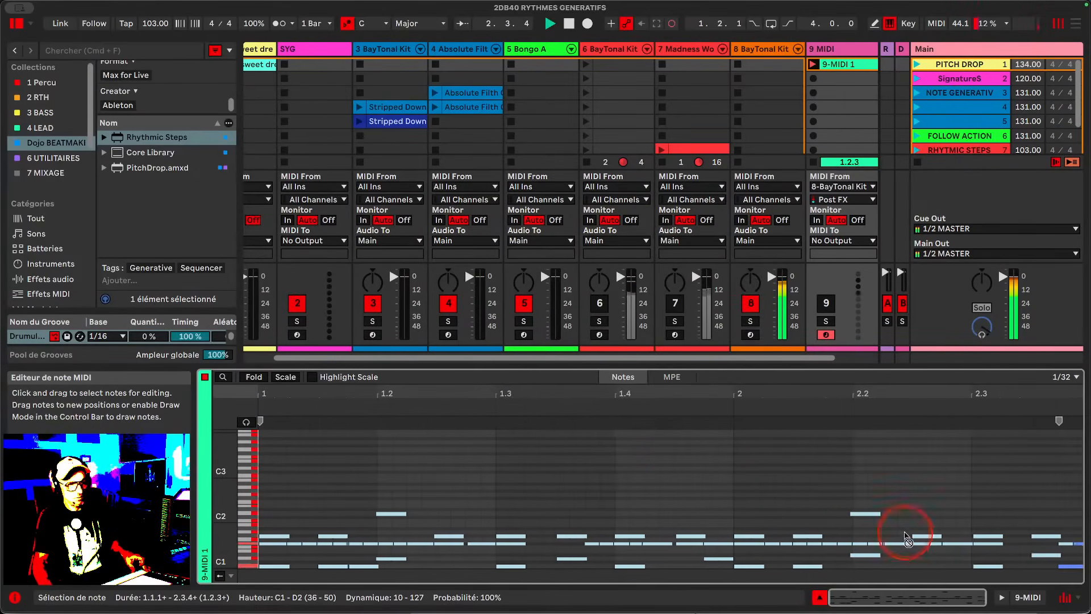
pyautogui.moveTo(726, 366); pyautogui.dragTo(729, 267)
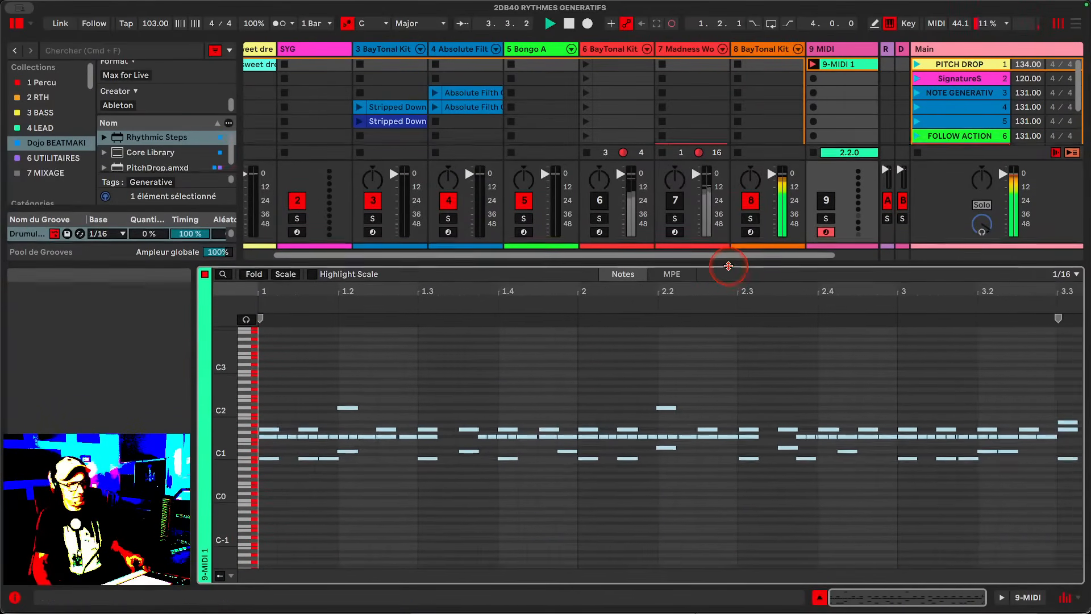